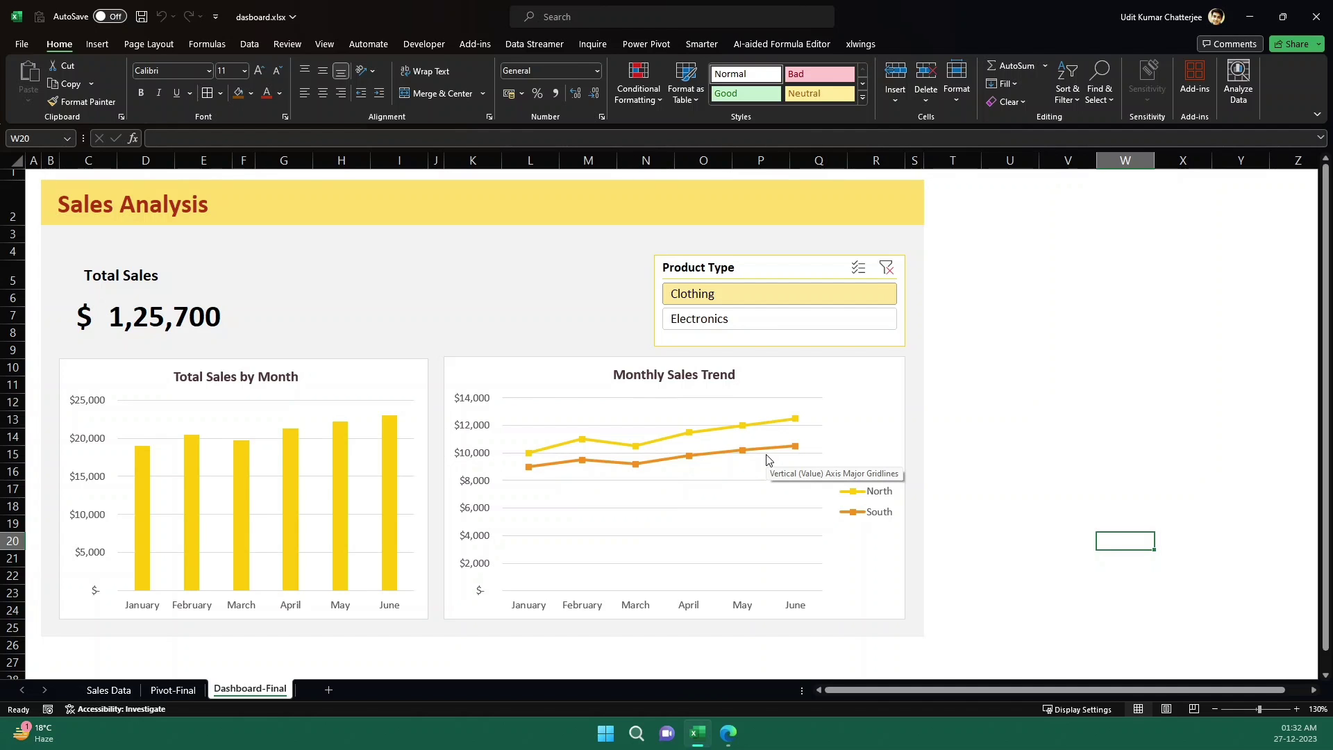
# Toggle the dashboard between Electronics and Clothing, then review the Sales Data sheet's Region and Product Type columns.
pyautogui.click(746, 318)
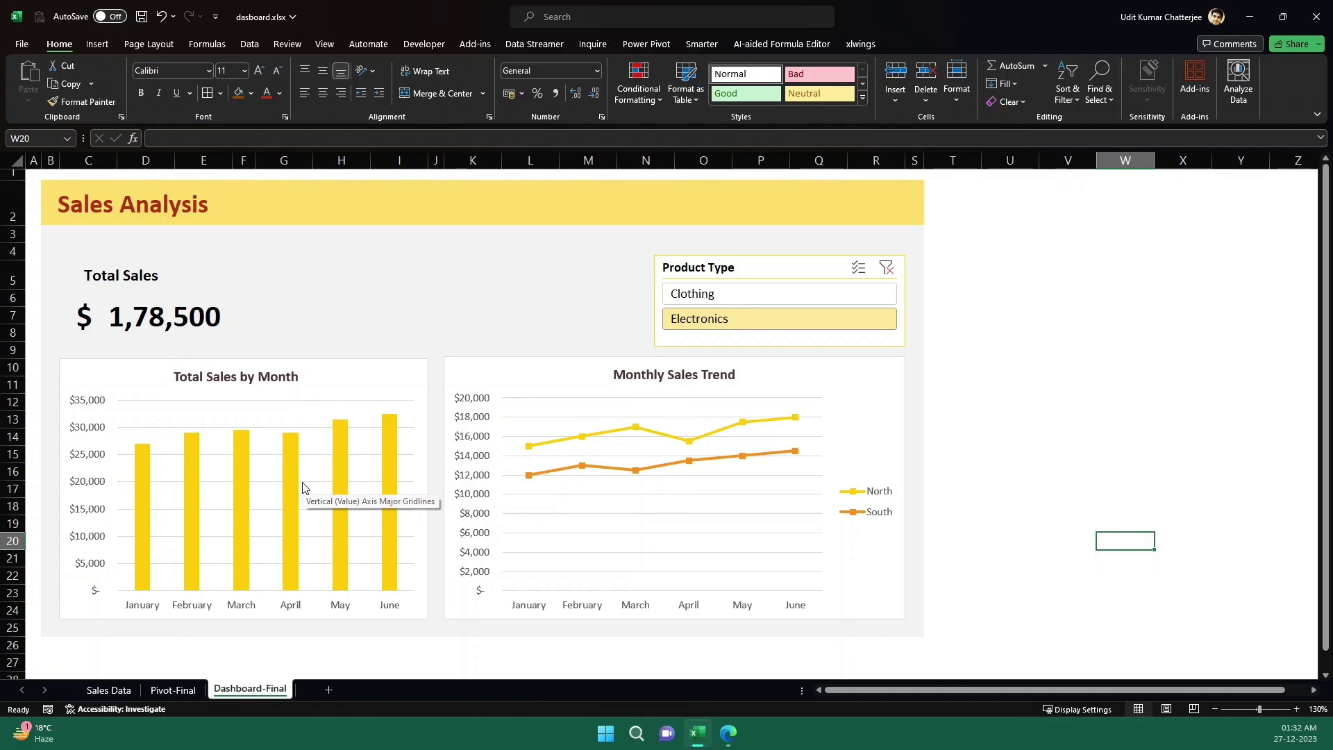
pyautogui.click(705, 296)
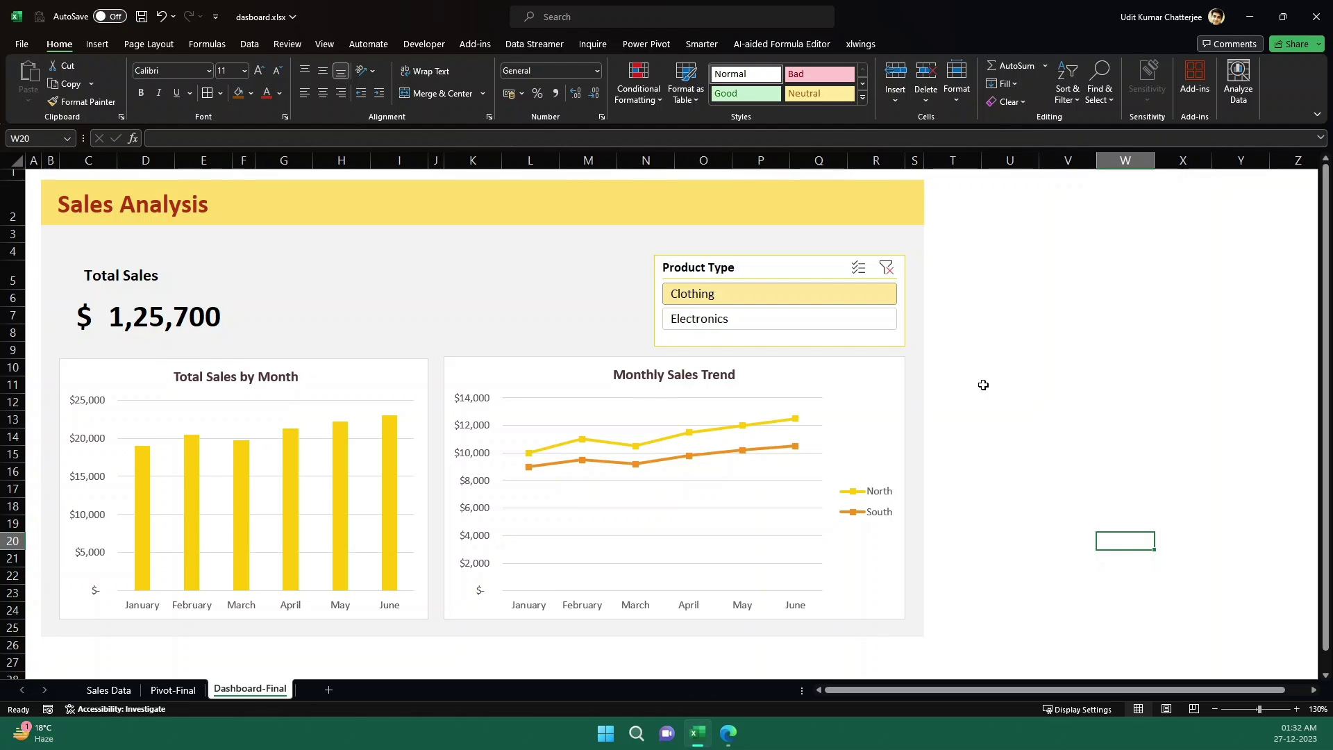
pyautogui.click(106, 690)
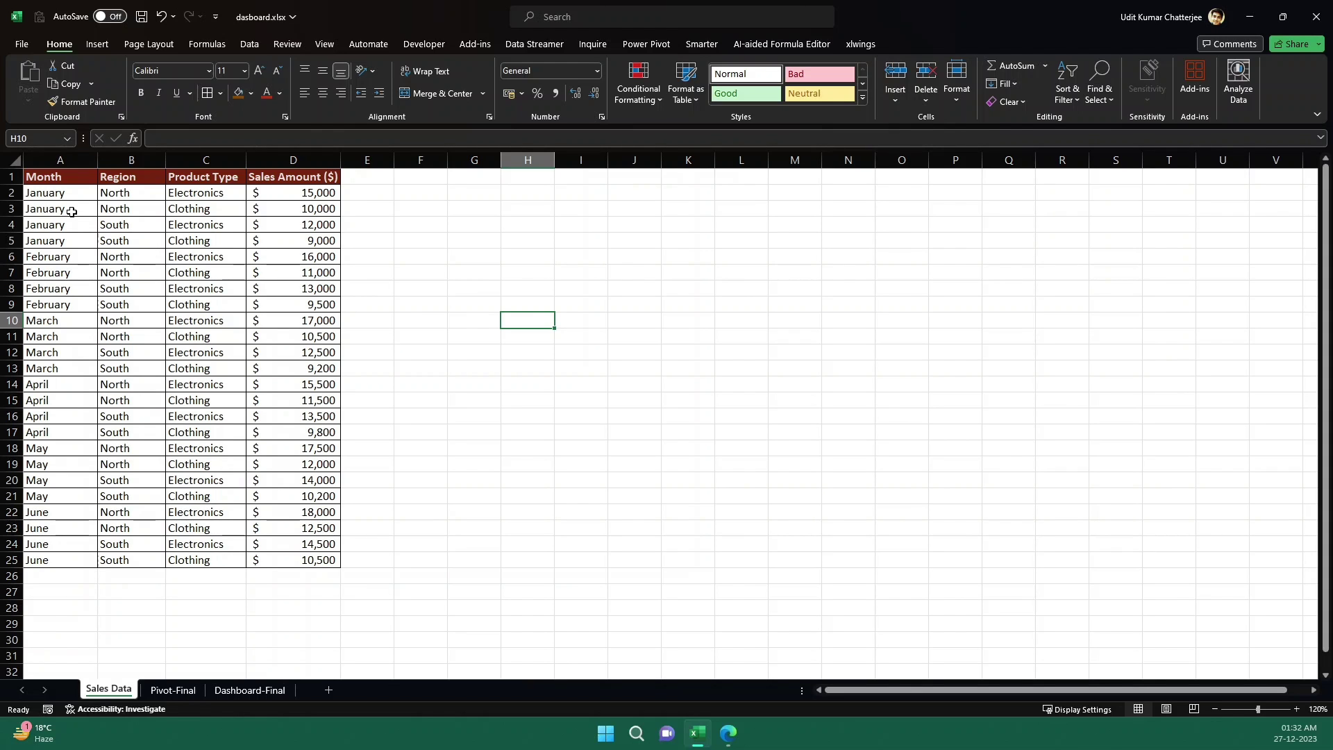
pyautogui.moveTo(136, 194); pyautogui.dragTo(125, 252)
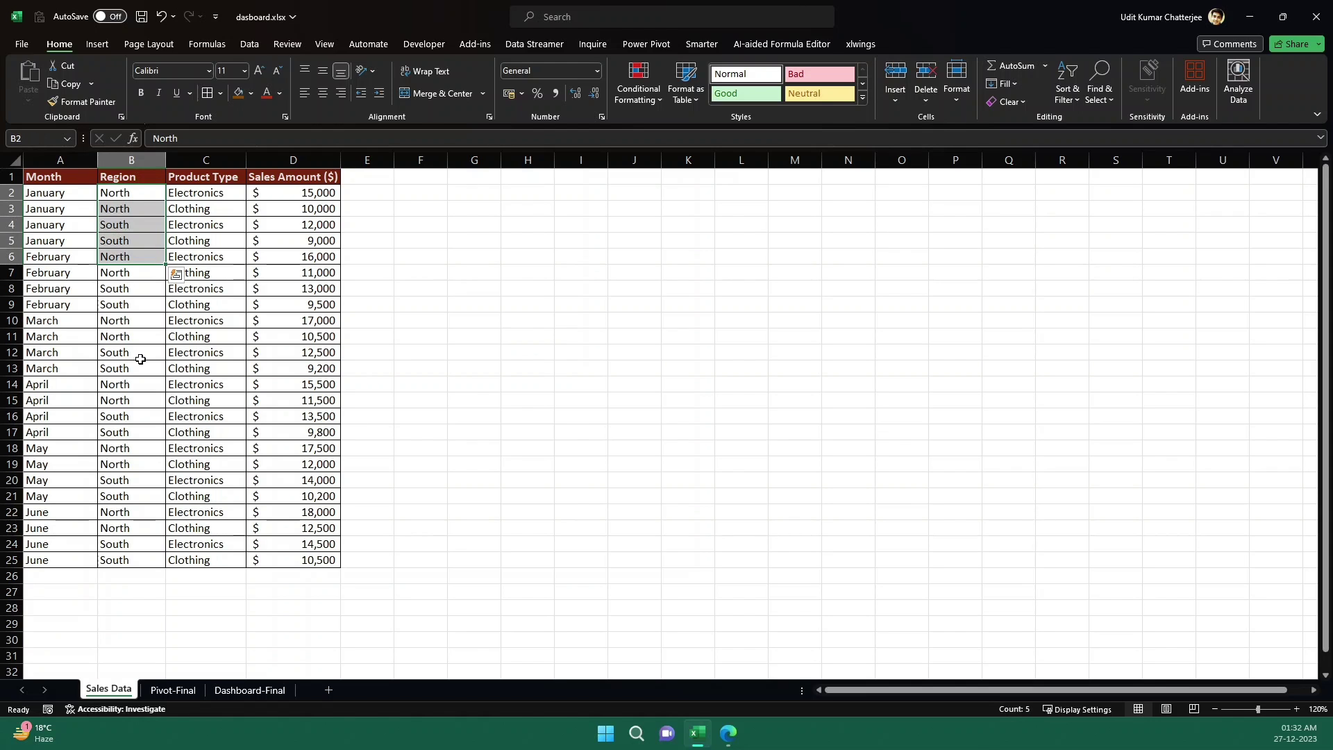
pyautogui.click(213, 198)
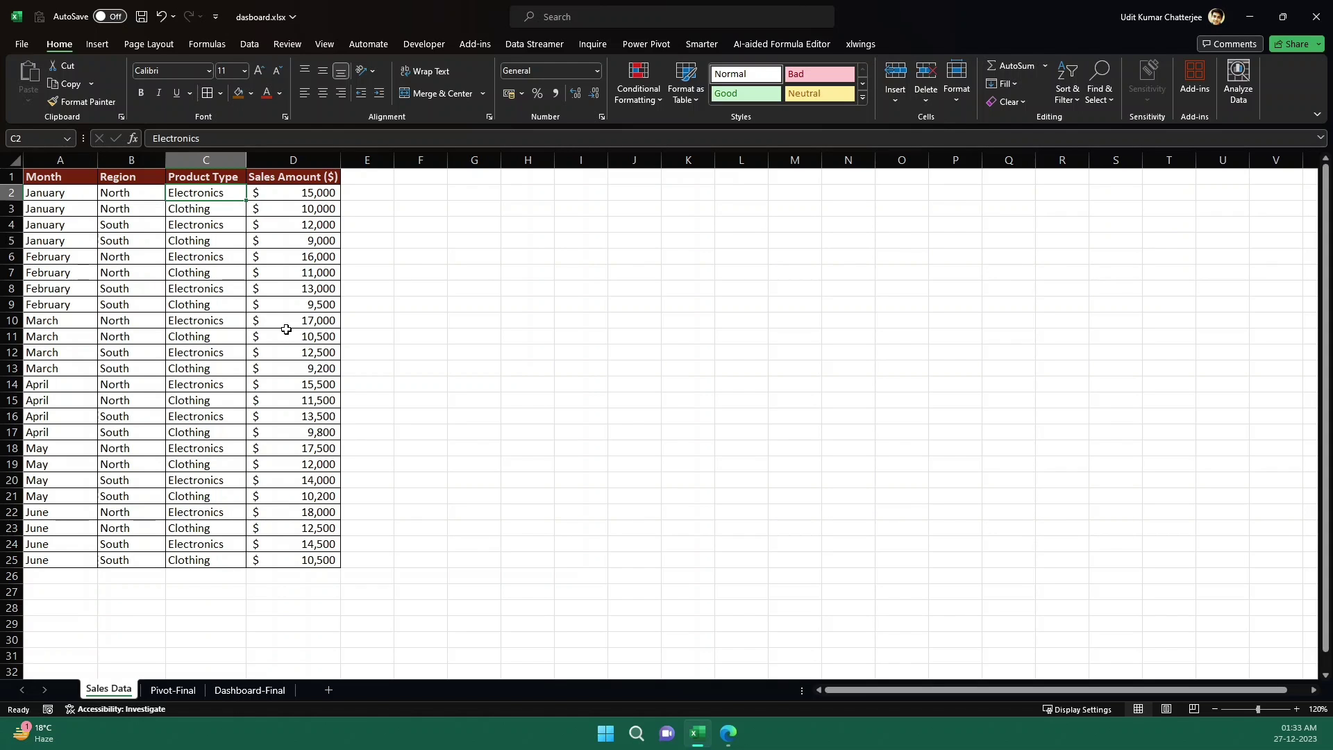
# Paste the prepared dashboard question with the four column headers into ChatGPT's message box.
pyautogui.click(735, 742)
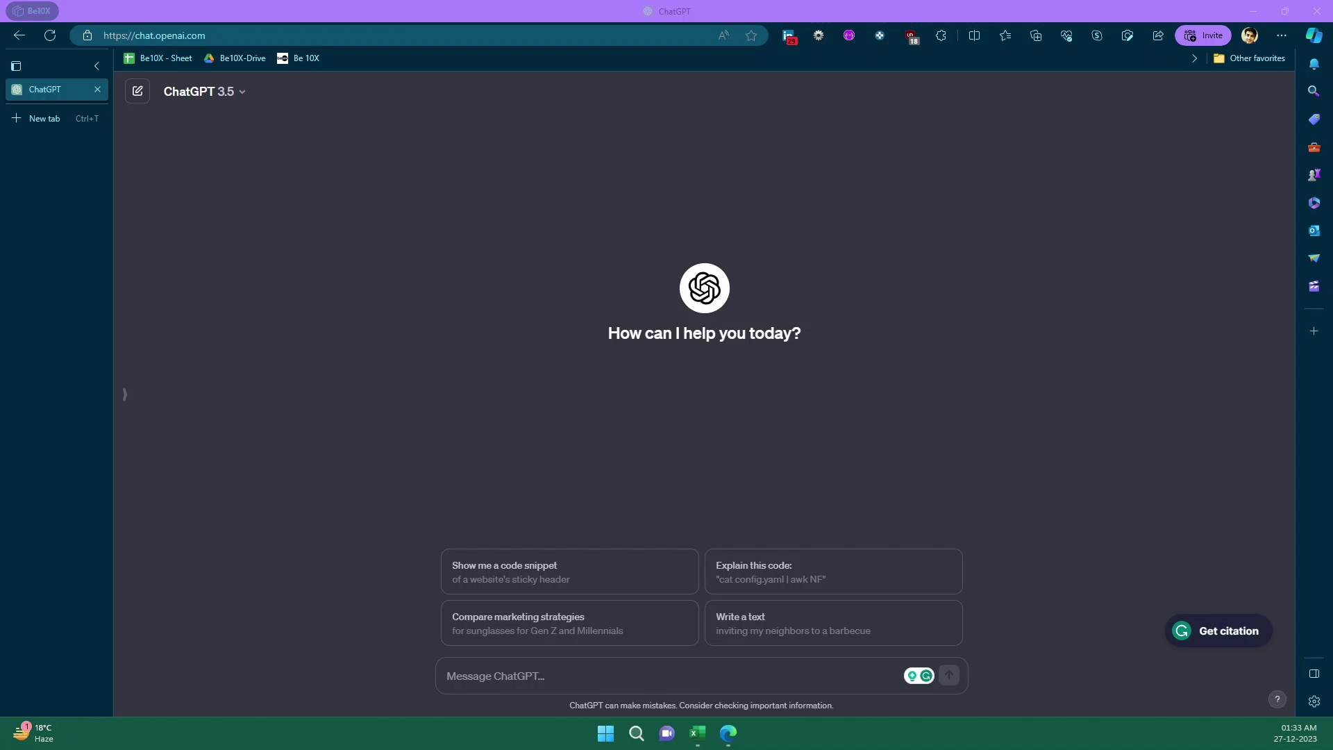
pyautogui.click(515, 675)
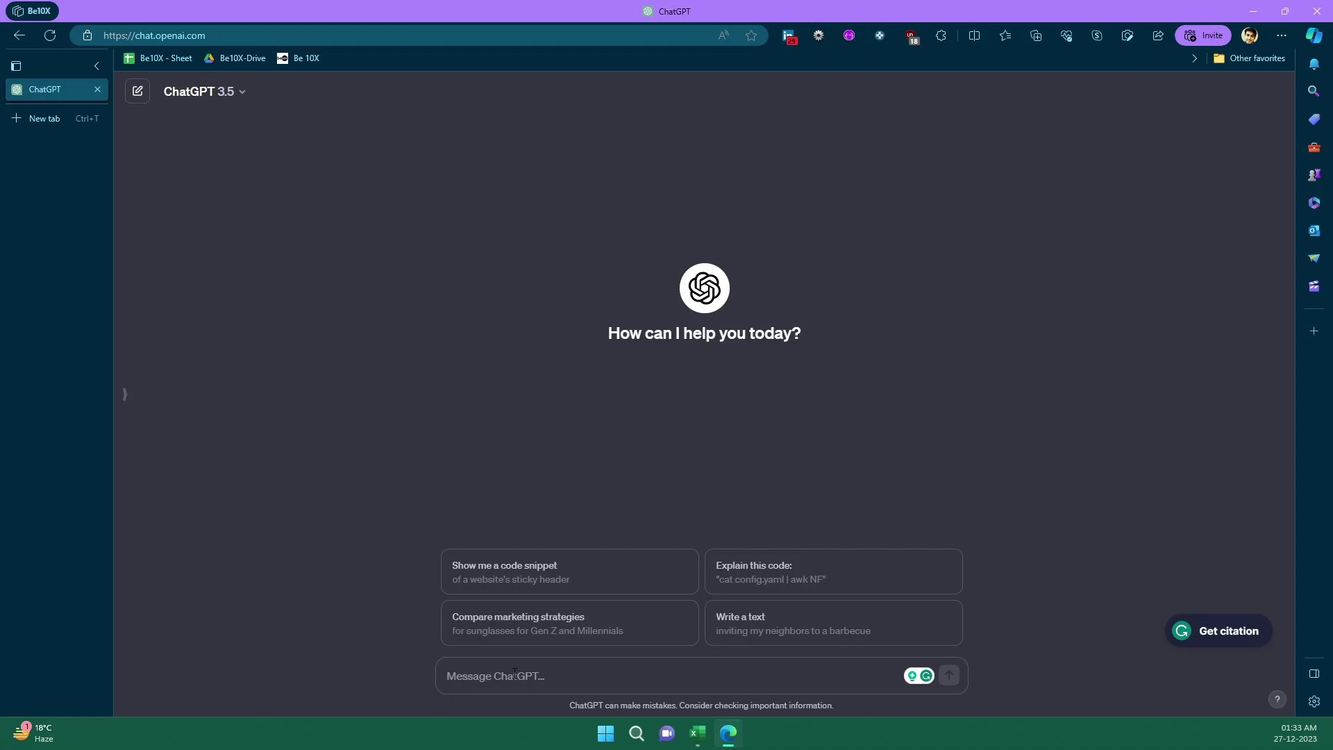
pyautogui.write('I have a dataset with the following column headers in Excel: - Month - Region - Product Type - Sales  Tell me how can I create a dynamic data dashboard in Excel with slicer/filters')
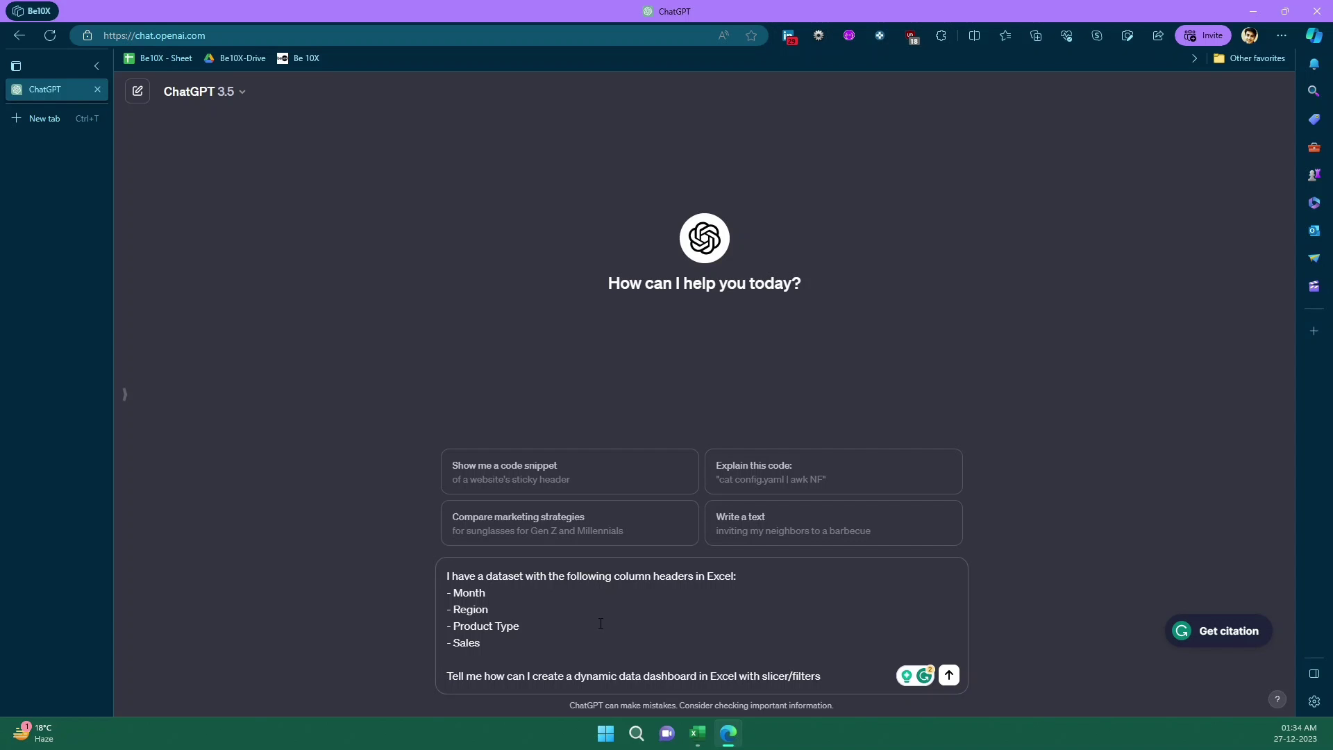
# Send the question and read ChatGPT's guide on tables, pivot tables, slicers and charts, then return to Excel.
pyautogui.click(947, 679)
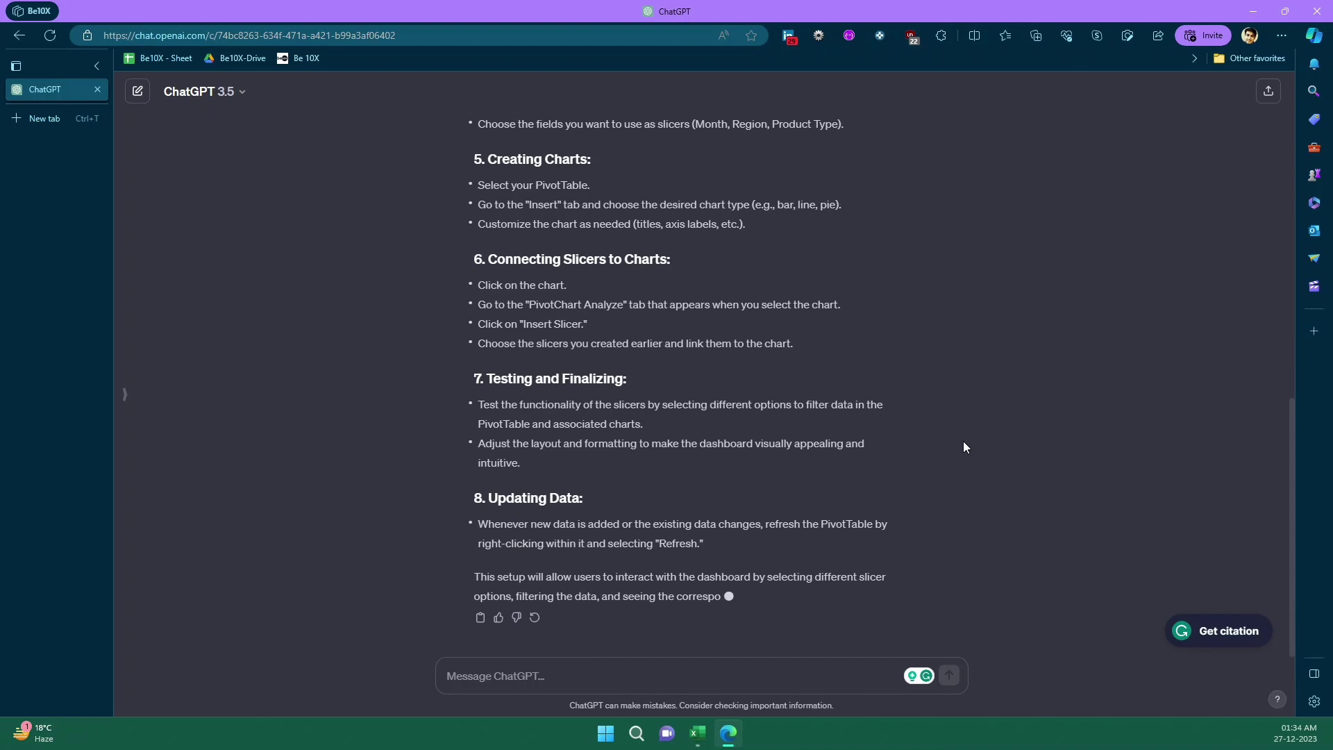
pyautogui.scroll(10, 963, 446)
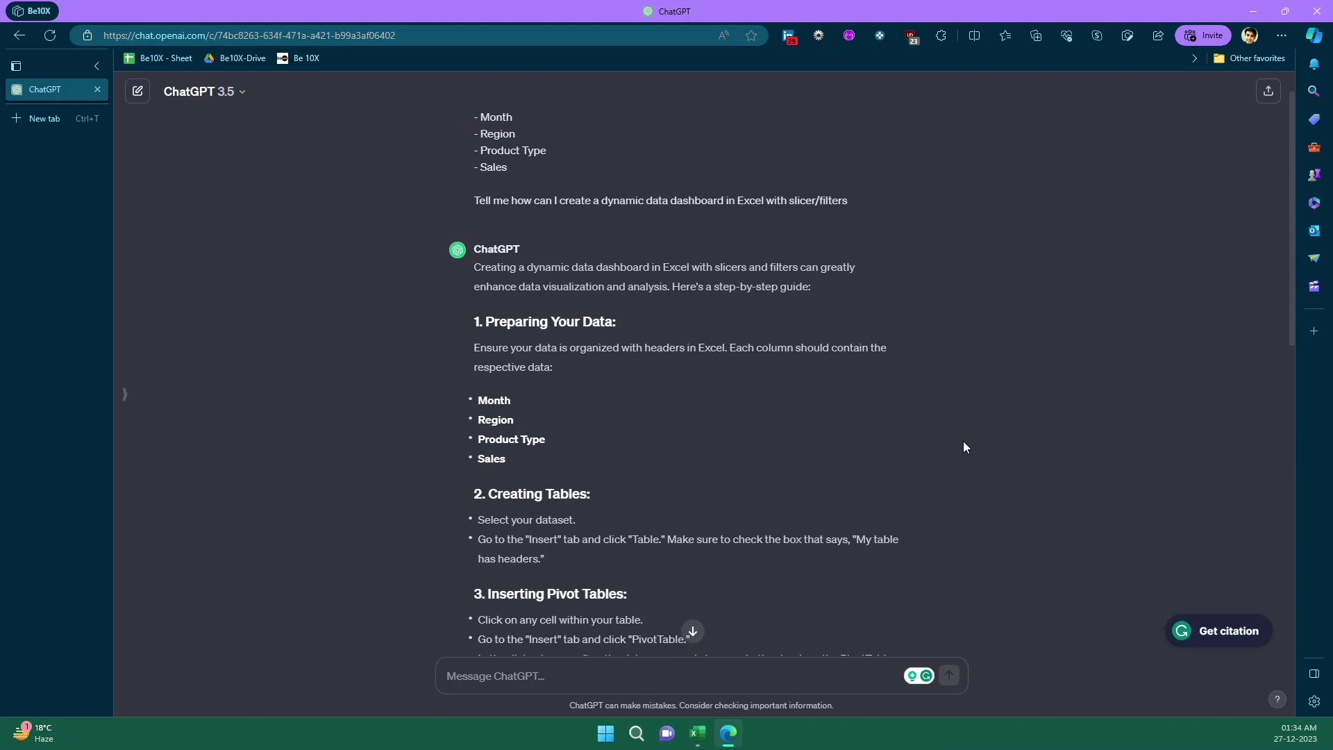
pyautogui.scroll(-10, 906, 410)
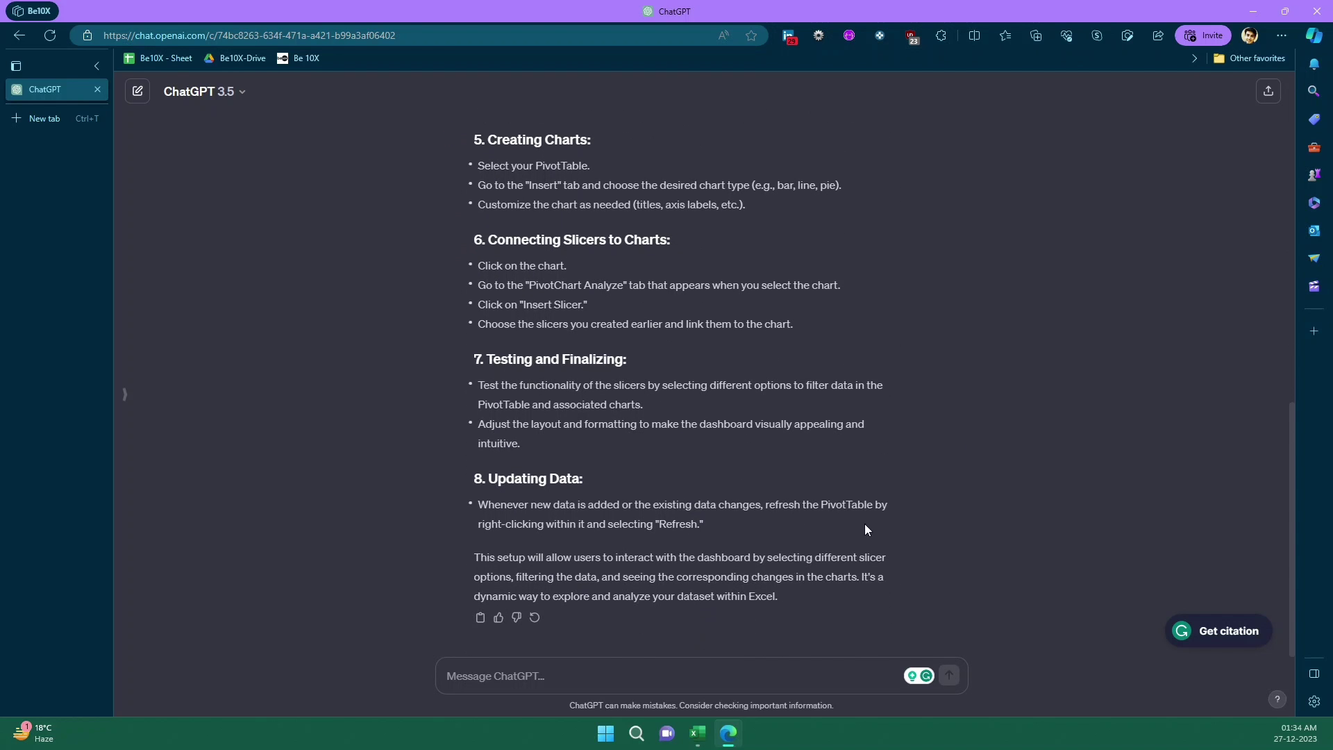
pyautogui.scroll(7, 886, 452)
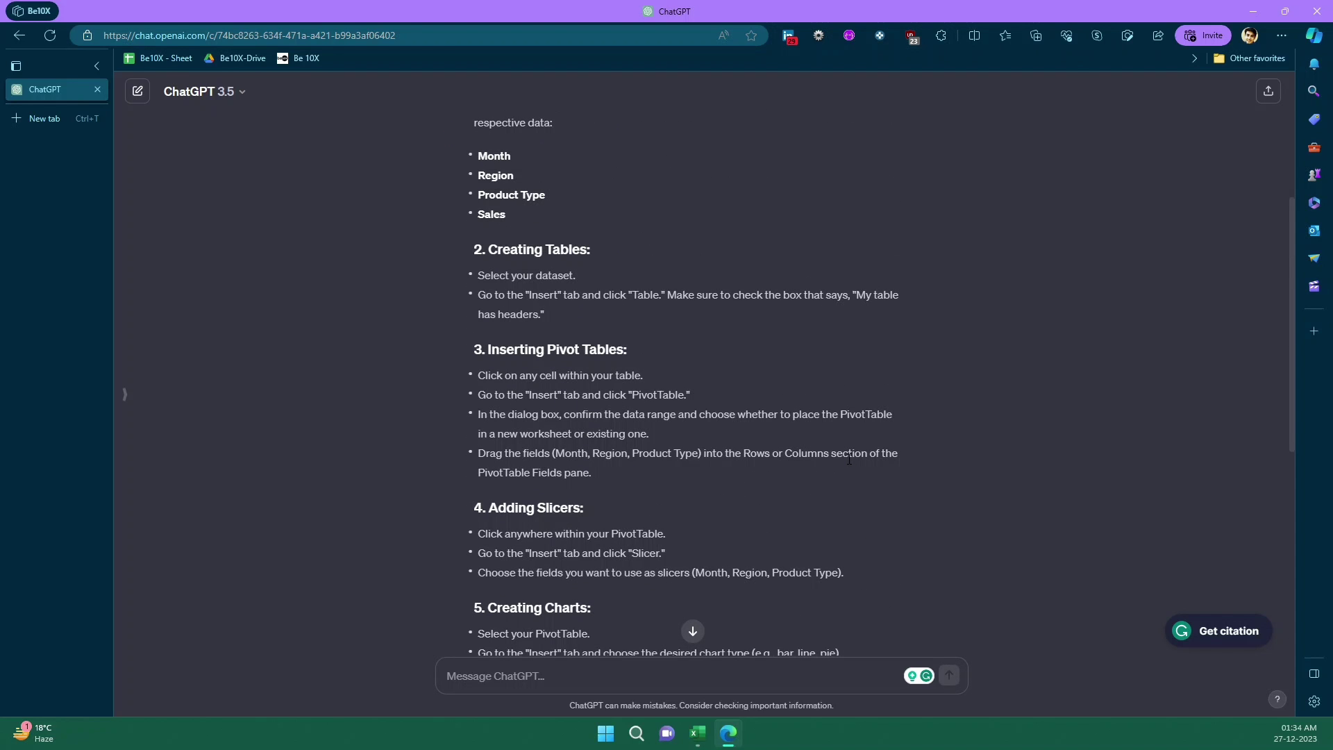
pyautogui.scroll(-6, 848, 459)
pyautogui.scroll(3, 850, 464)
pyautogui.scroll(6, 849, 464)
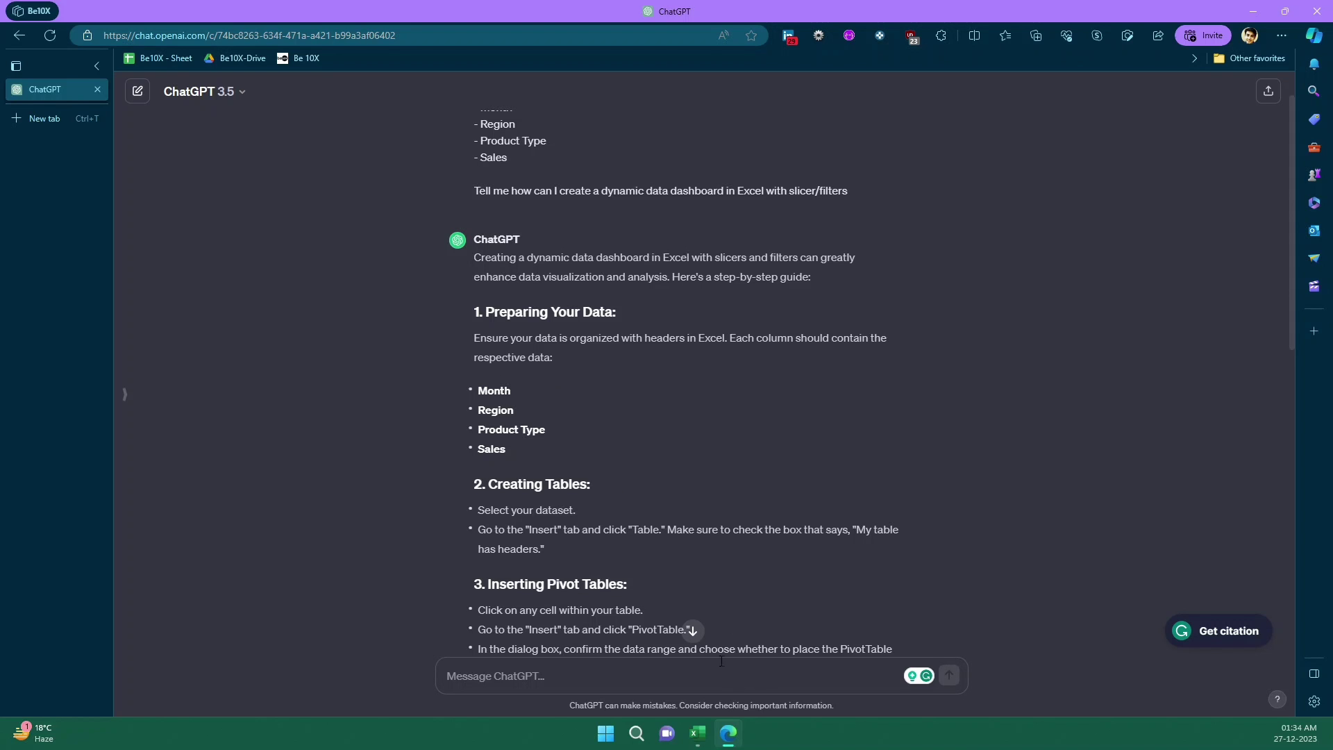
pyautogui.click(699, 734)
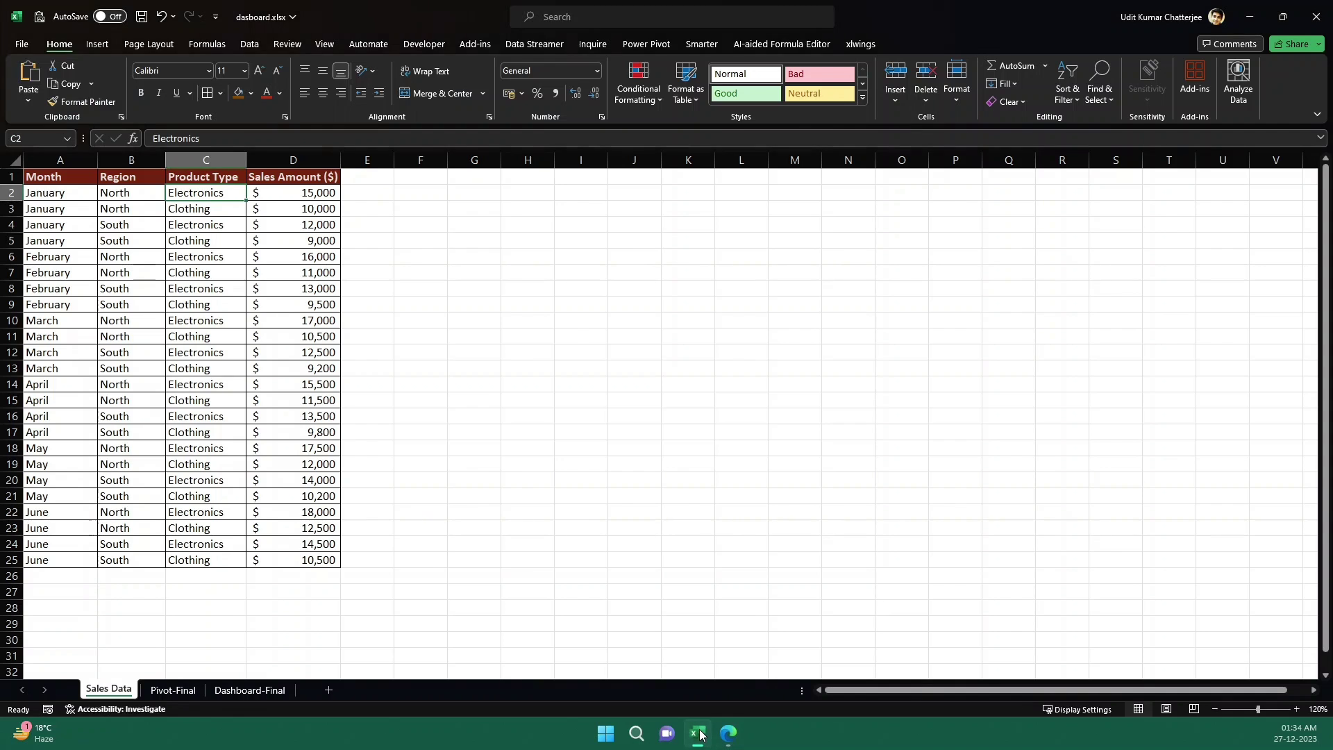
pyautogui.click(700, 734)
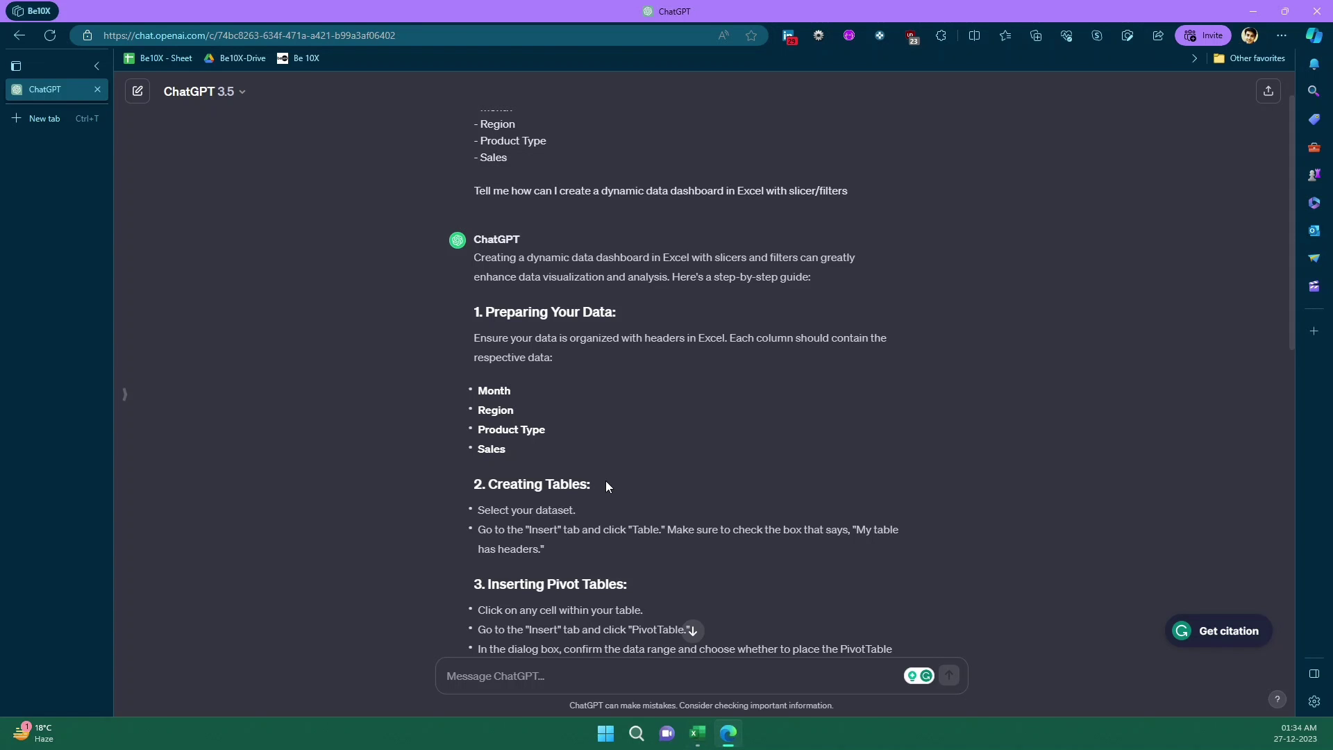
pyautogui.scroll(-2, 608, 476)
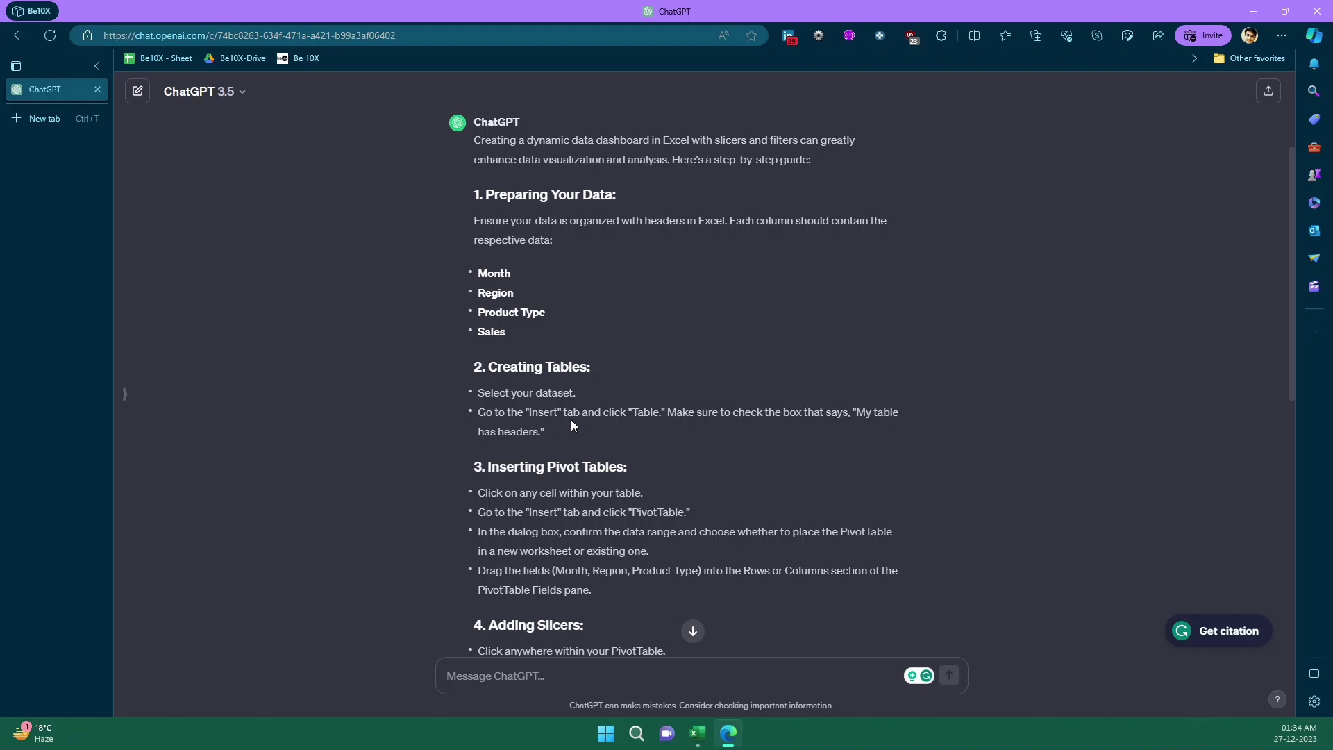
pyautogui.click(699, 736)
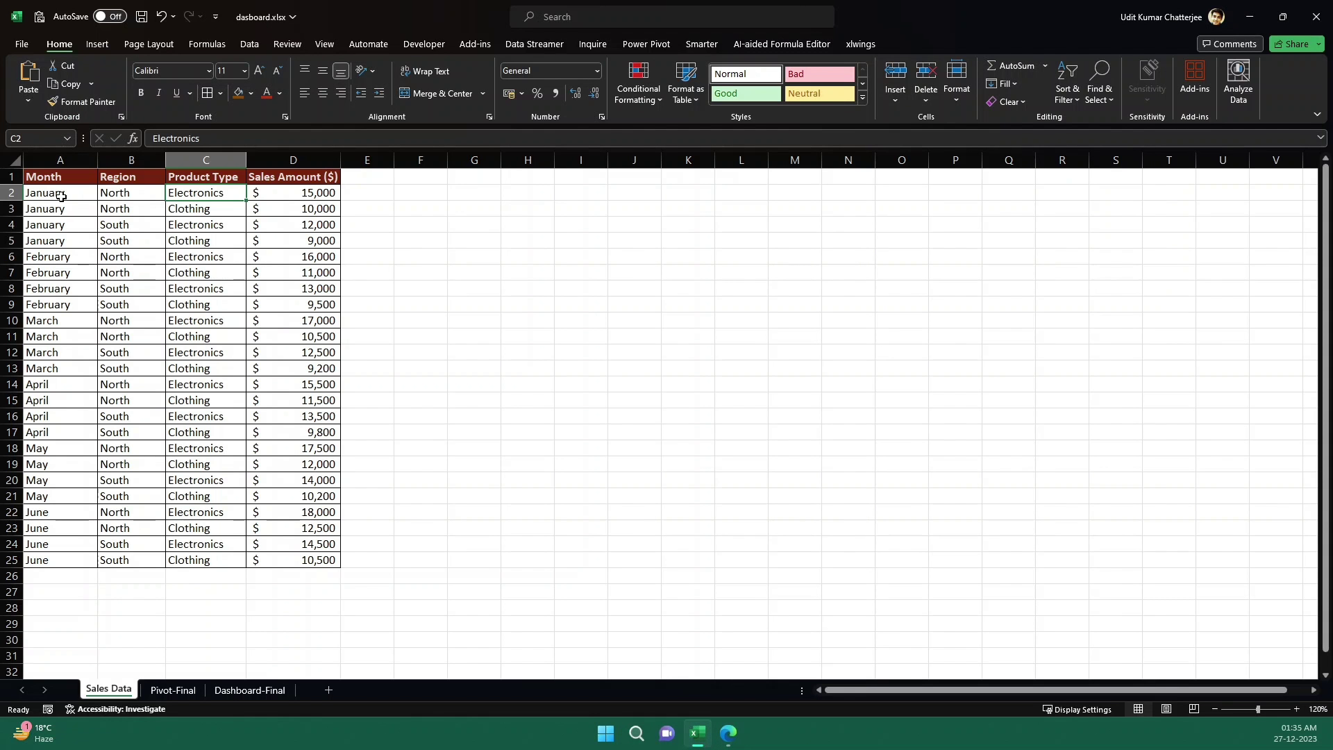
# Convert the sales data A1:D25 into Table1 with headers, then go back to ChatGPT's guide.
pyautogui.click(72, 182)
pyautogui.click(97, 43)
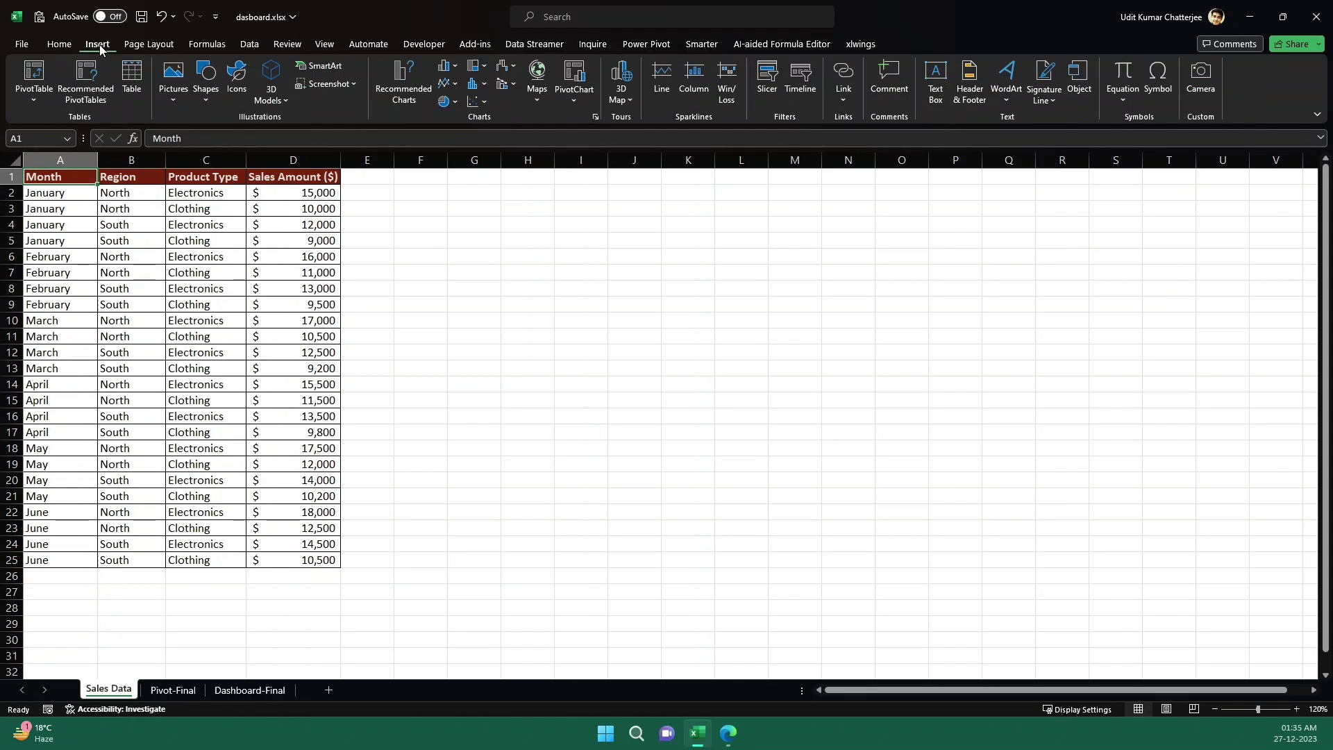
pyautogui.click(133, 90)
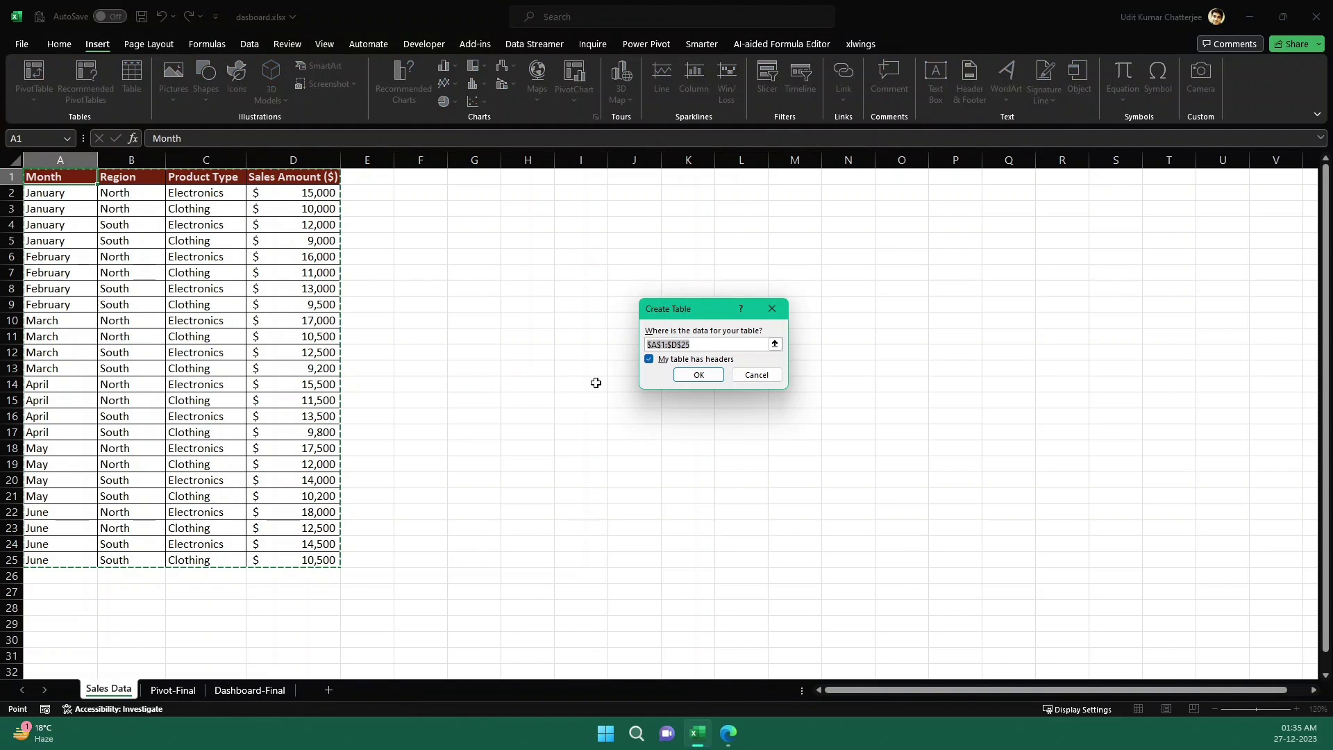
pyautogui.click(679, 381)
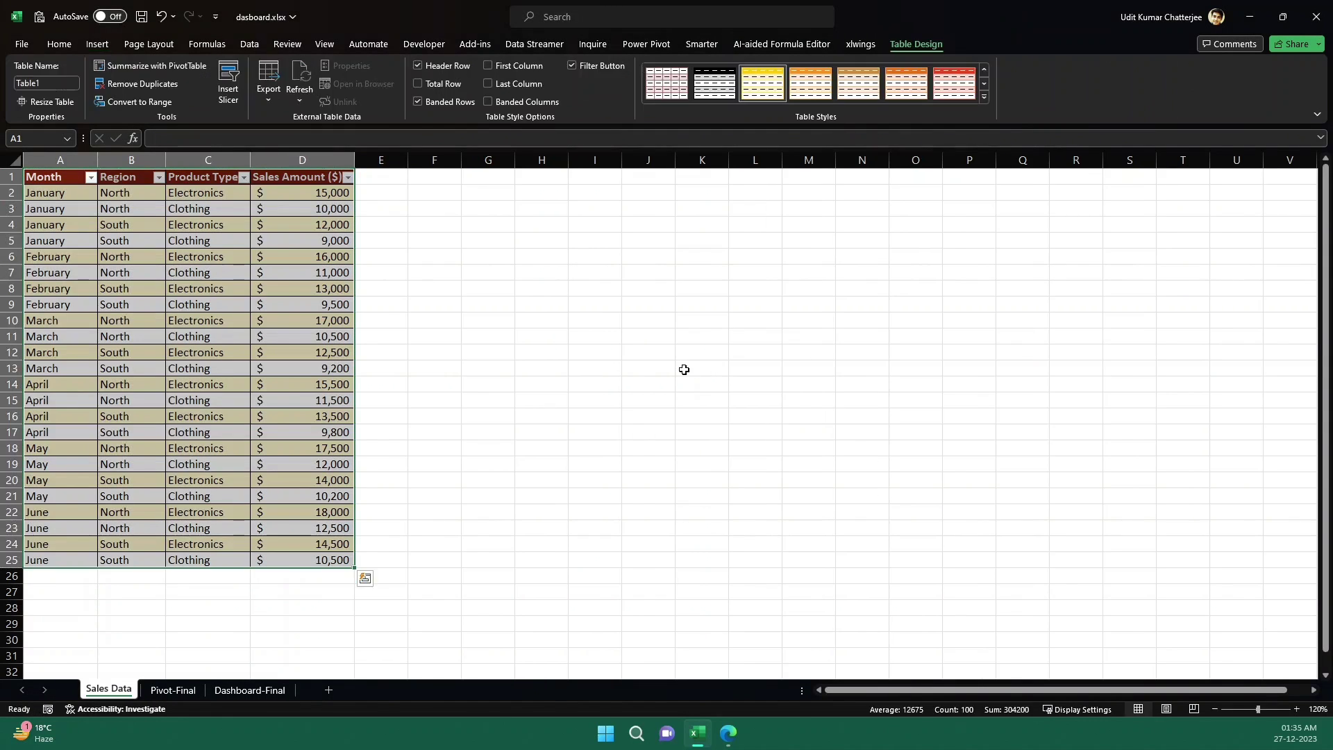
pyautogui.click(408, 276)
pyautogui.click(85, 188)
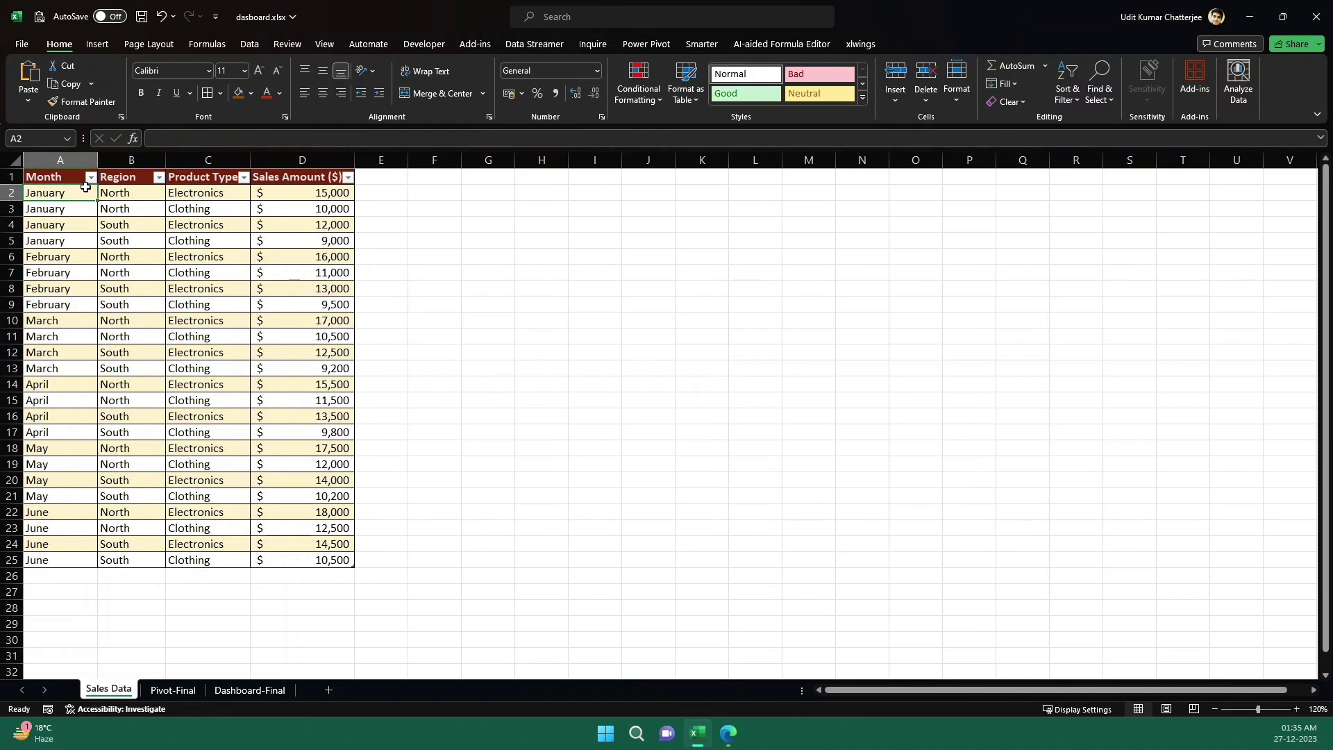
pyautogui.click(152, 221)
pyautogui.click(67, 179)
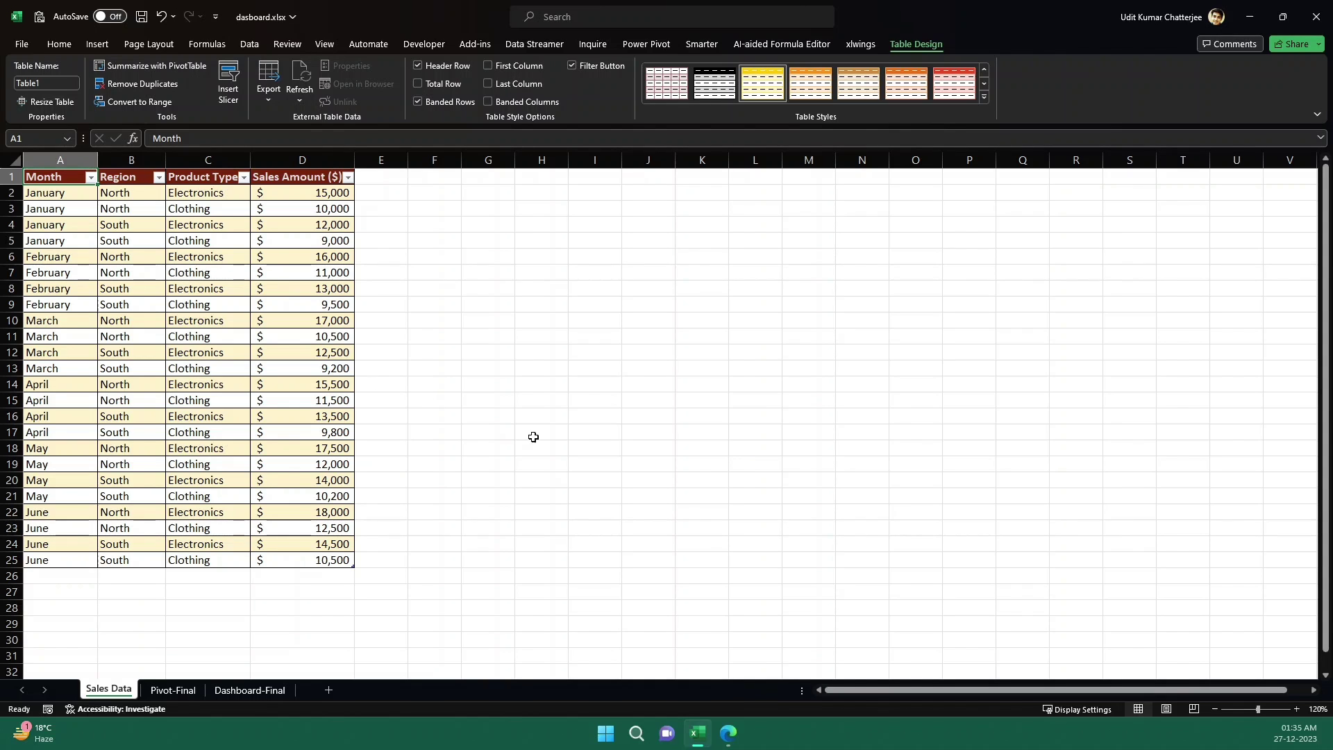
pyautogui.click(729, 736)
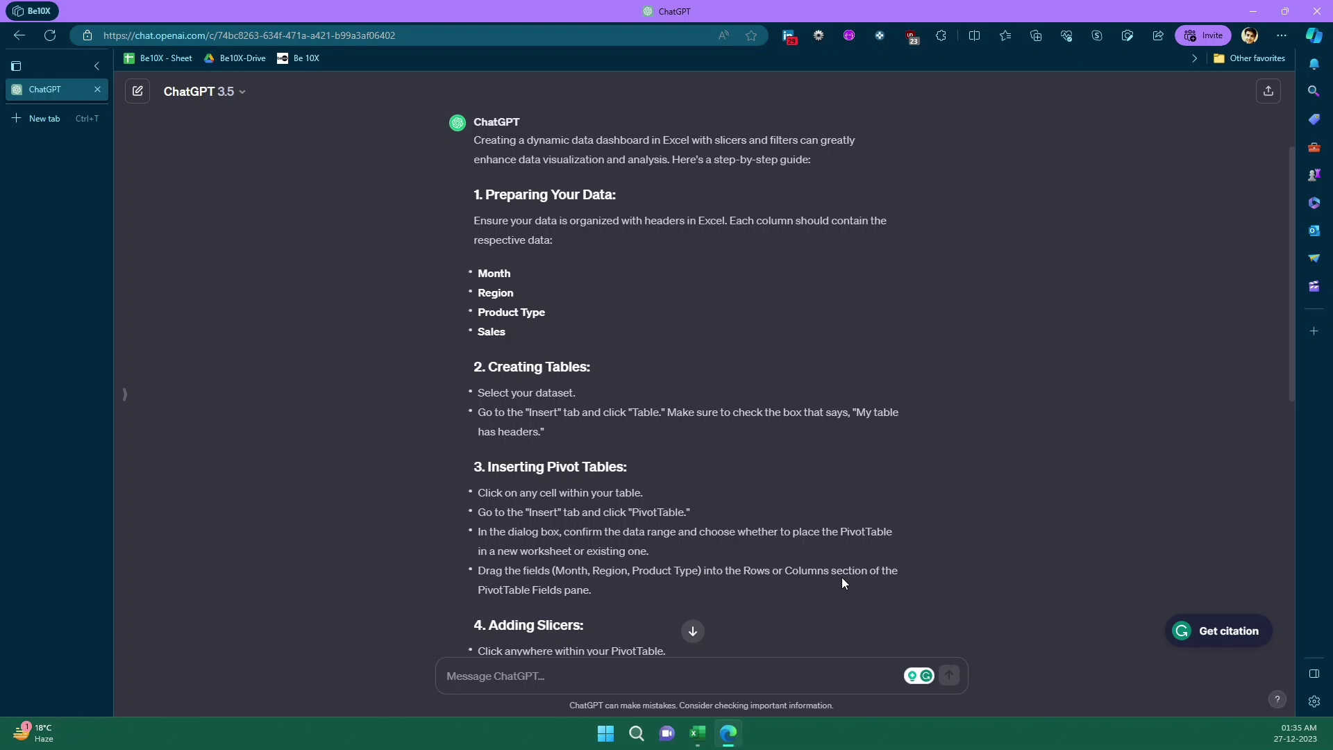
# Scroll ChatGPT's reply to the Inserting Pivot Tables section and go back to Excel.
pyautogui.scroll(-3, 843, 582)
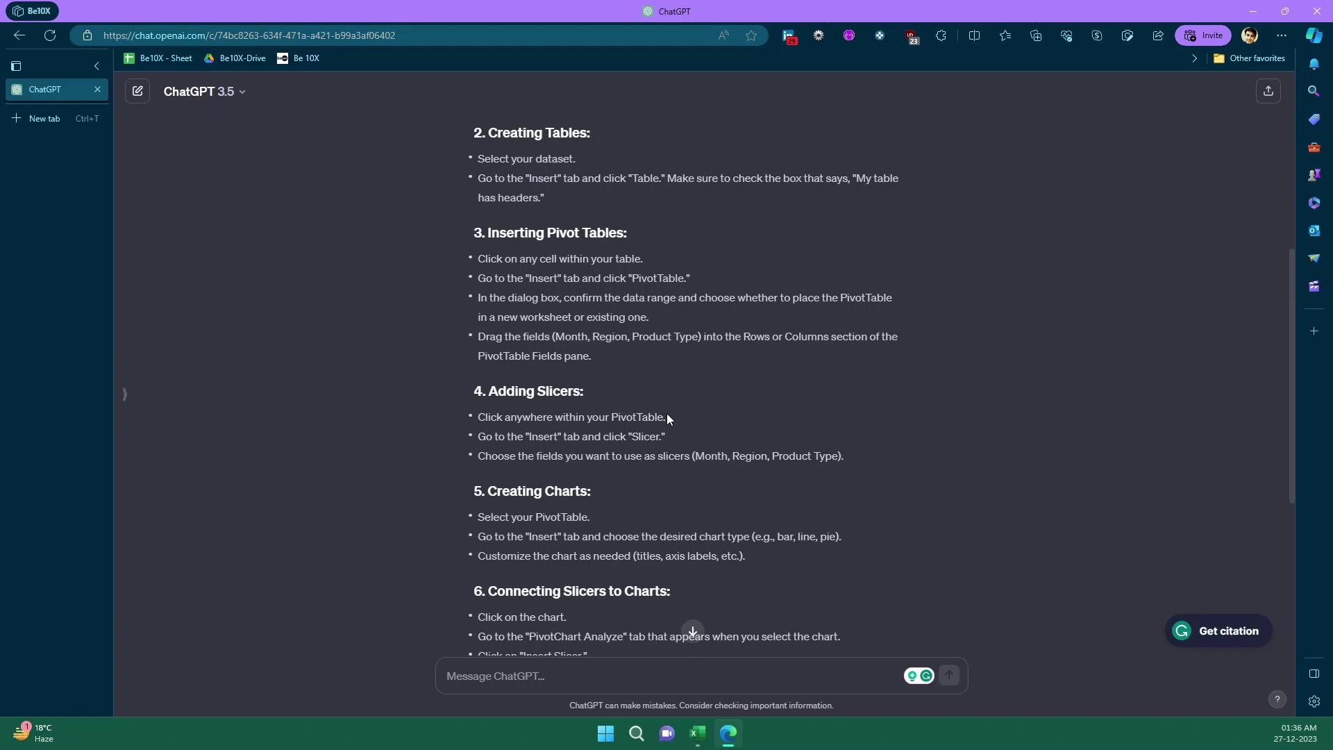
pyautogui.click(728, 734)
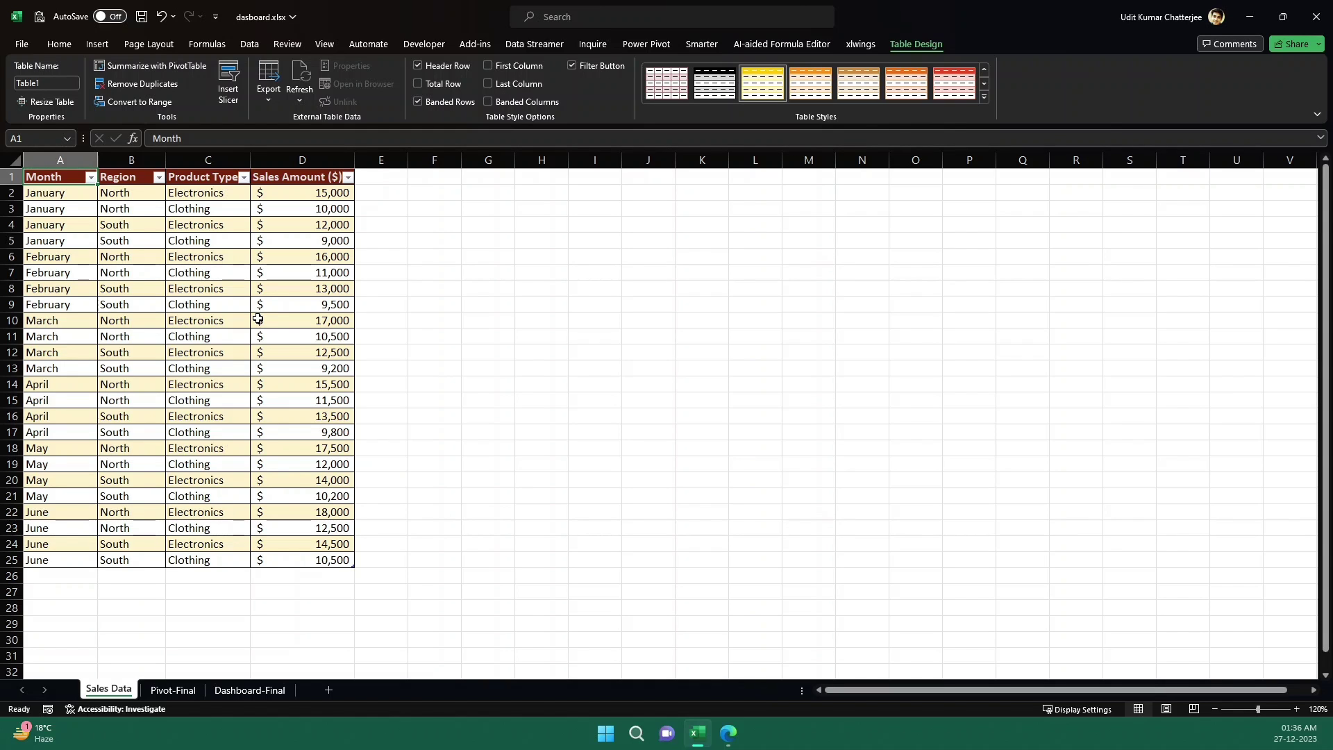
# Insert a PivotTable from Table1 on a new worksheet, Sheet6.
pyautogui.click(103, 47)
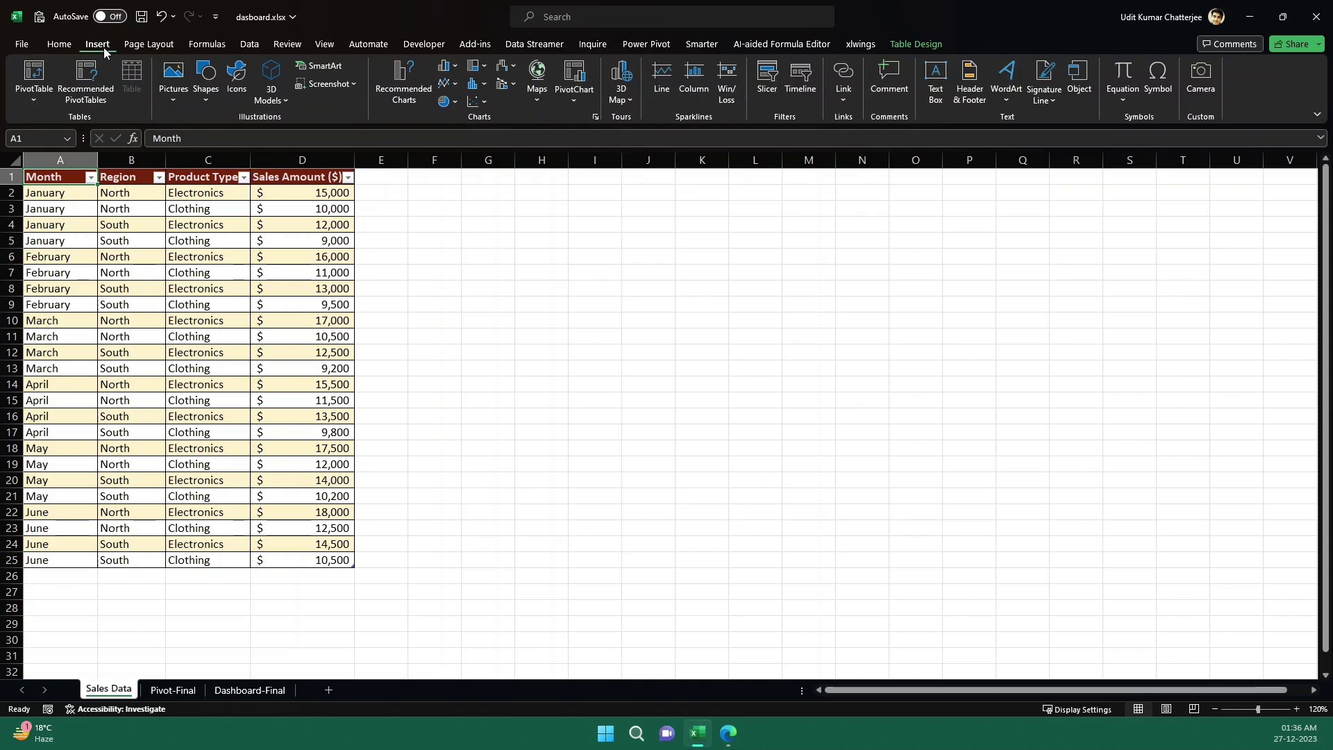
pyautogui.click(34, 77)
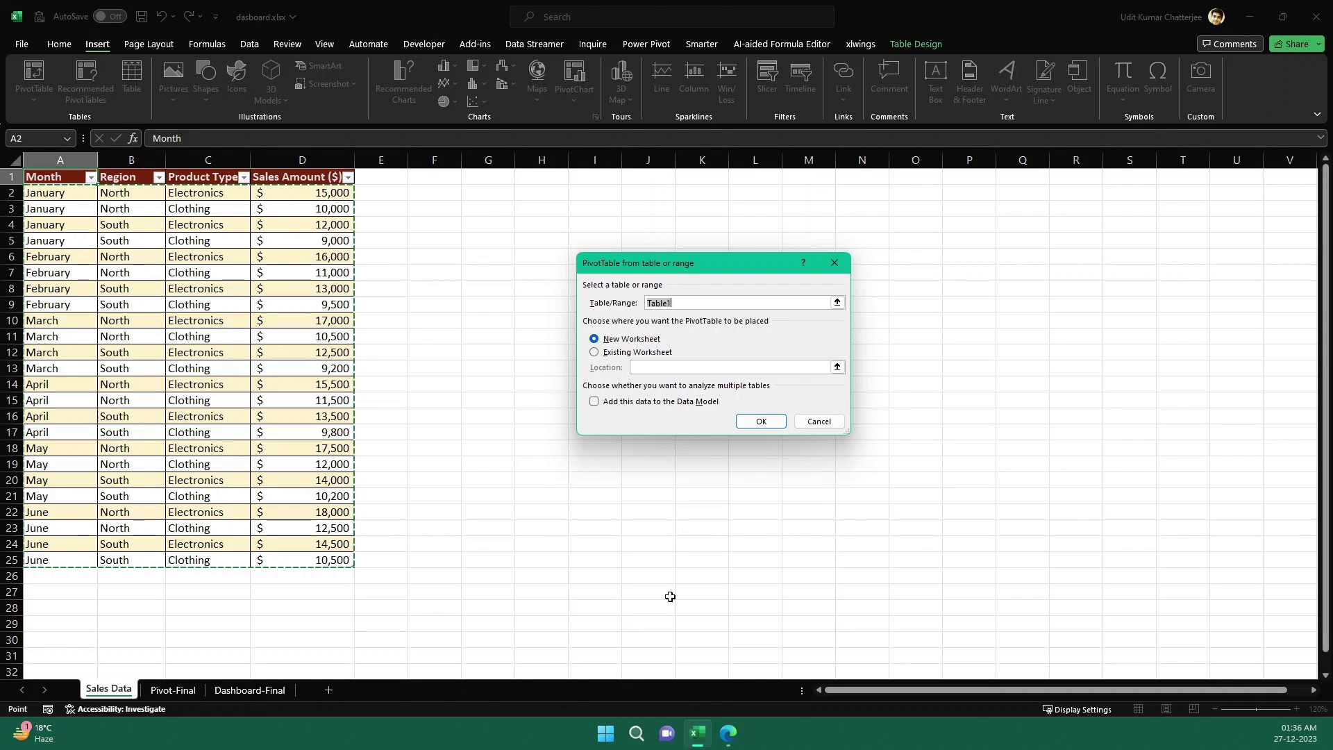
pyautogui.click(760, 425)
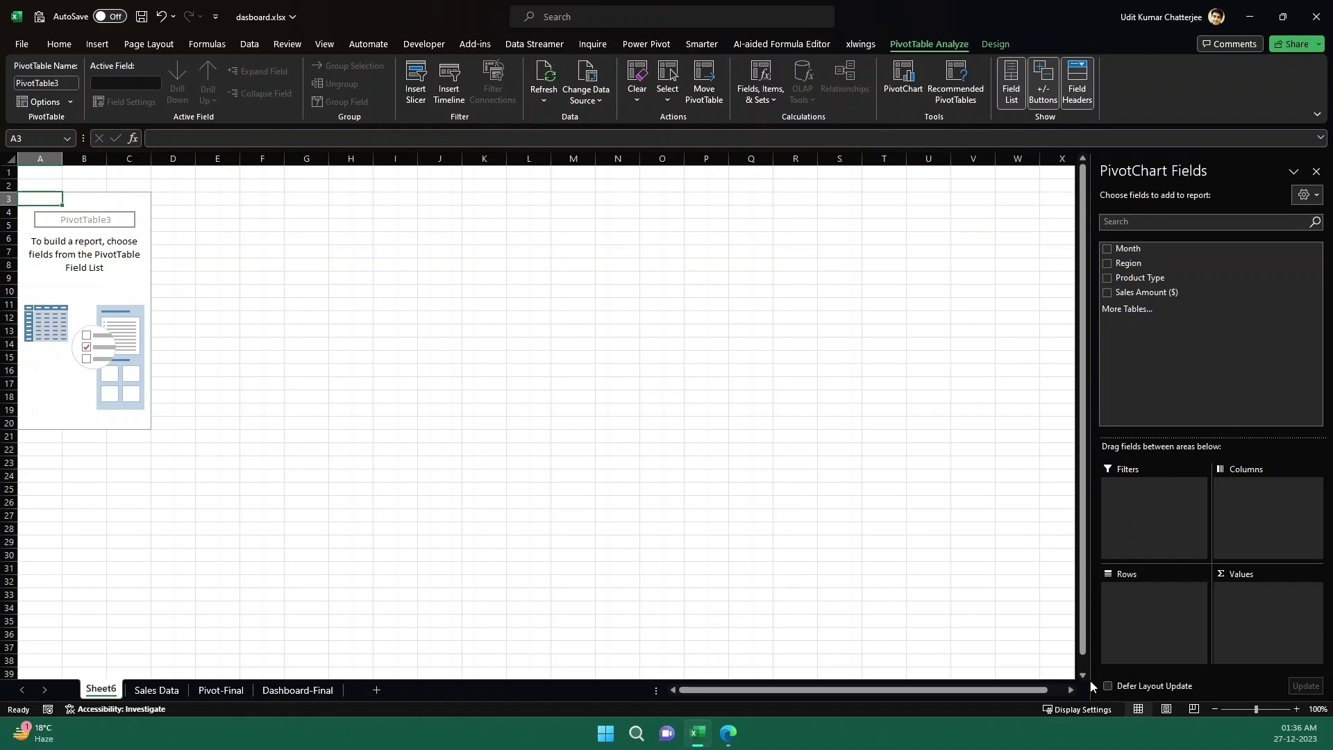
# Check ChatGPT's step on placing fields in Rows or Columns.
pyautogui.click(723, 740)
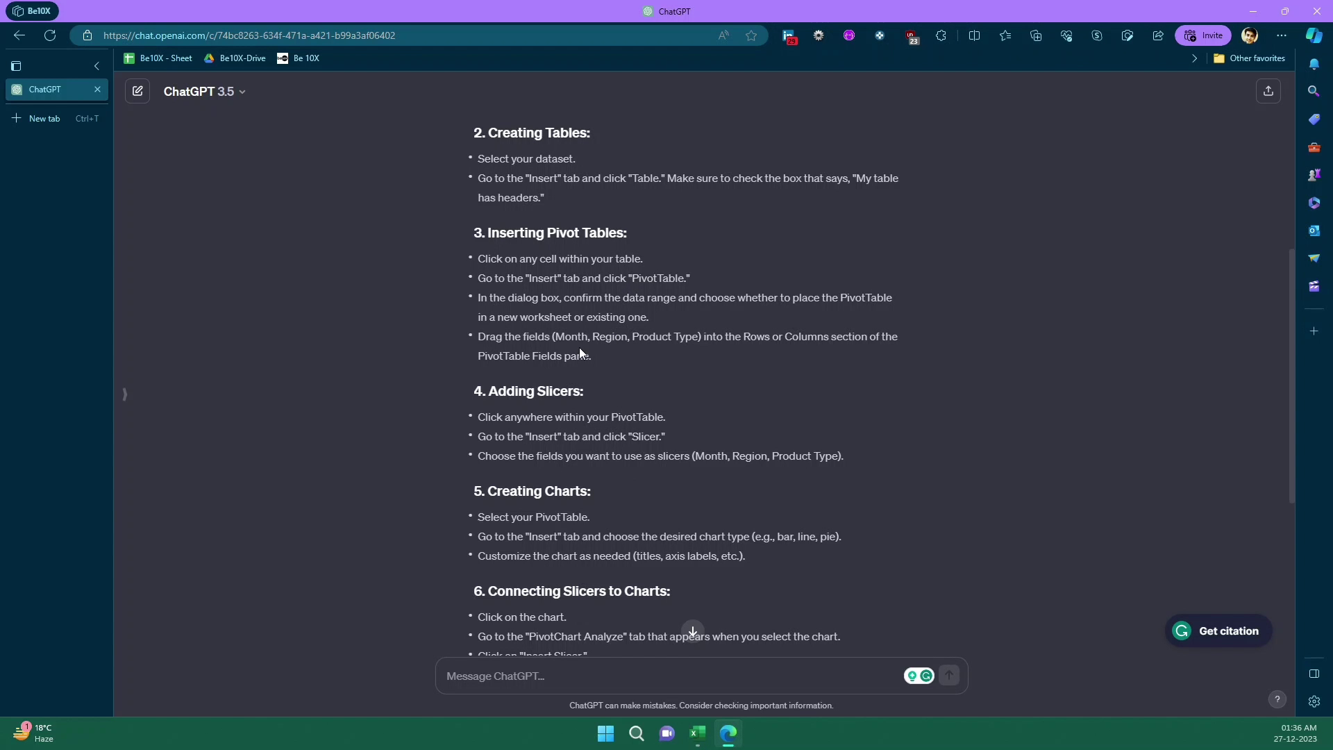
pyautogui.moveTo(486, 338); pyautogui.dragTo(842, 340)
pyautogui.click(730, 742)
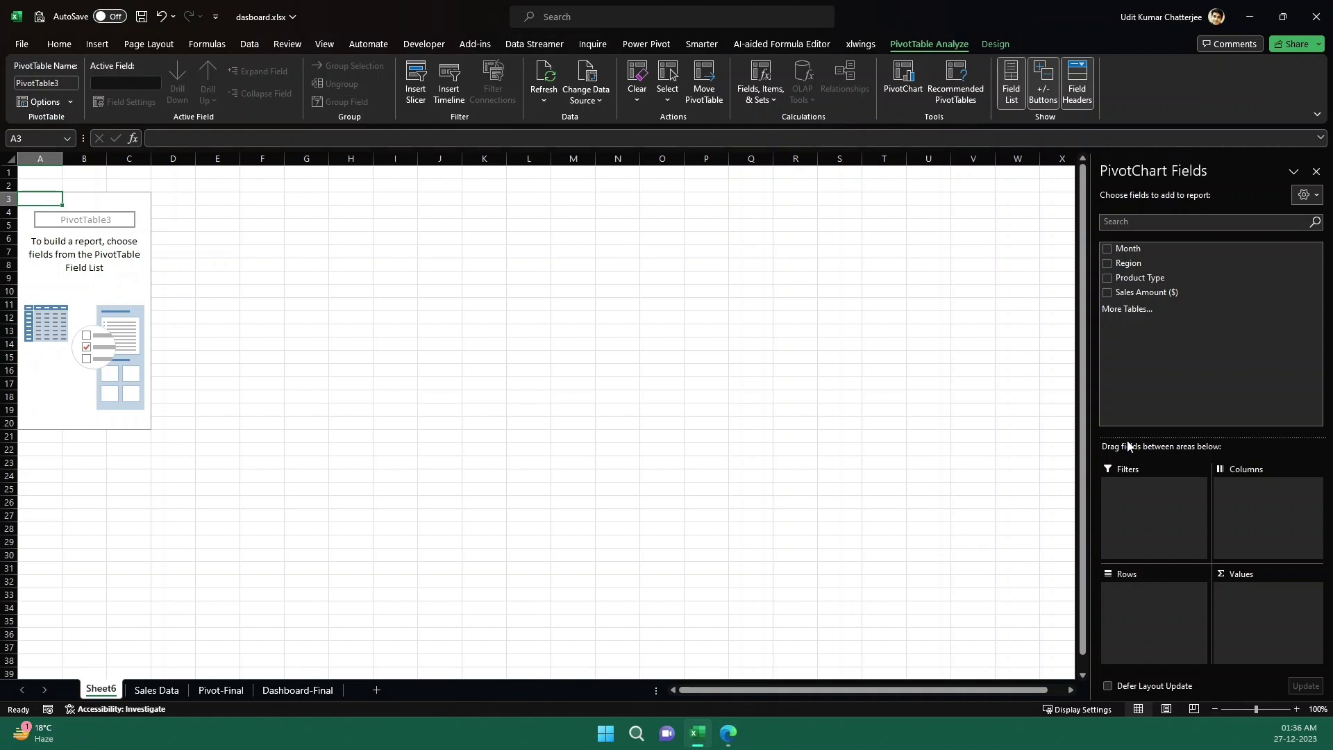
# Lay out the pivot: Month in Rows, Region in Columns, Product Type as Filter, summed Sales Amount.
pyautogui.moveTo(1129, 248); pyautogui.dragTo(1167, 606)
pyautogui.moveTo(1156, 263); pyautogui.dragTo(1287, 521)
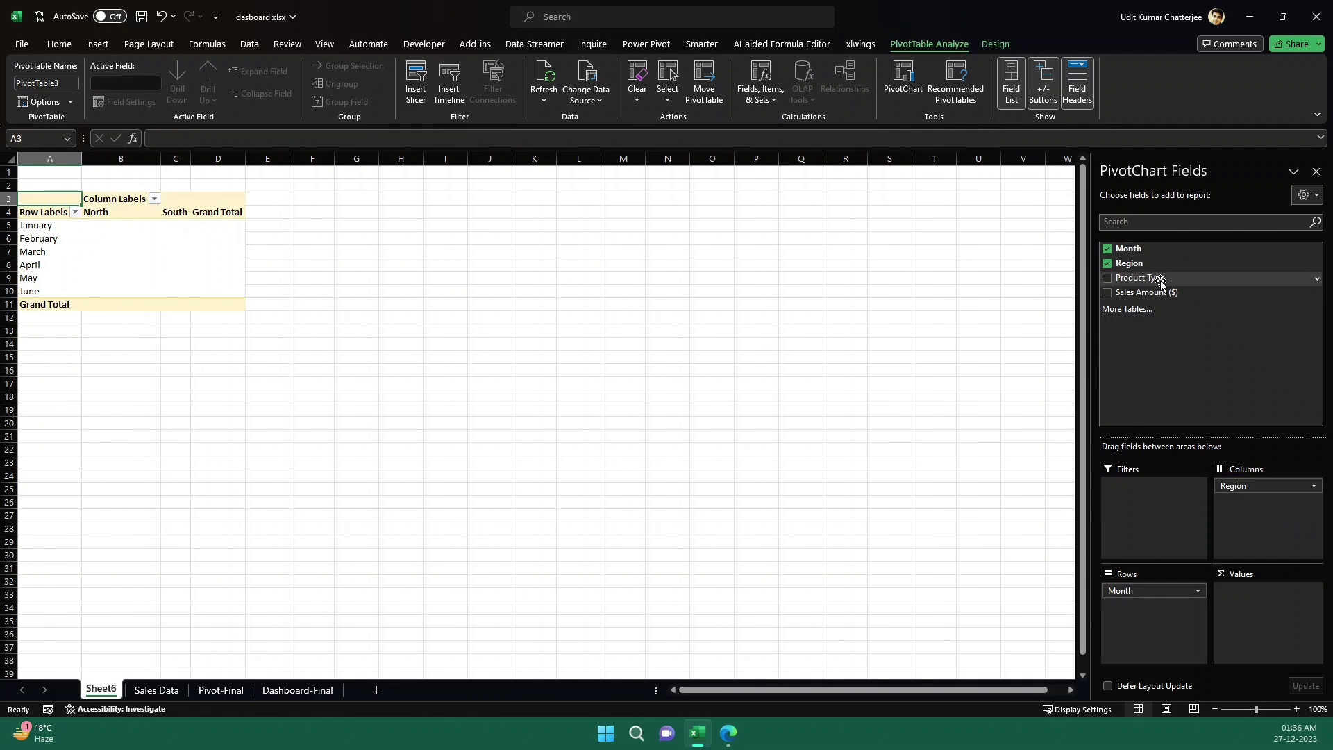
pyautogui.moveTo(1161, 281); pyautogui.dragTo(1161, 498)
pyautogui.moveTo(1160, 291); pyautogui.dragTo(1239, 602)
# Filter the pivot's Product Type to Clothing, then change it to Electronics only.
pyautogui.click(202, 173)
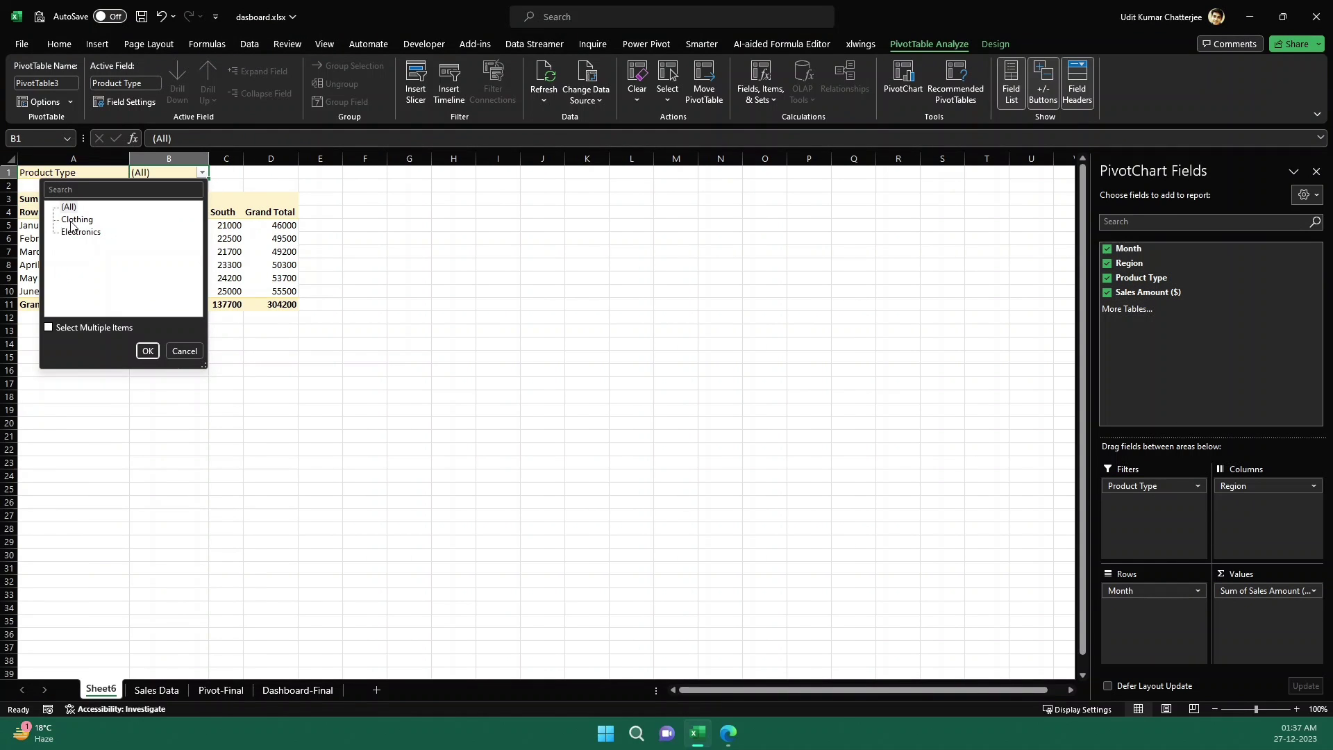
pyautogui.click(76, 329)
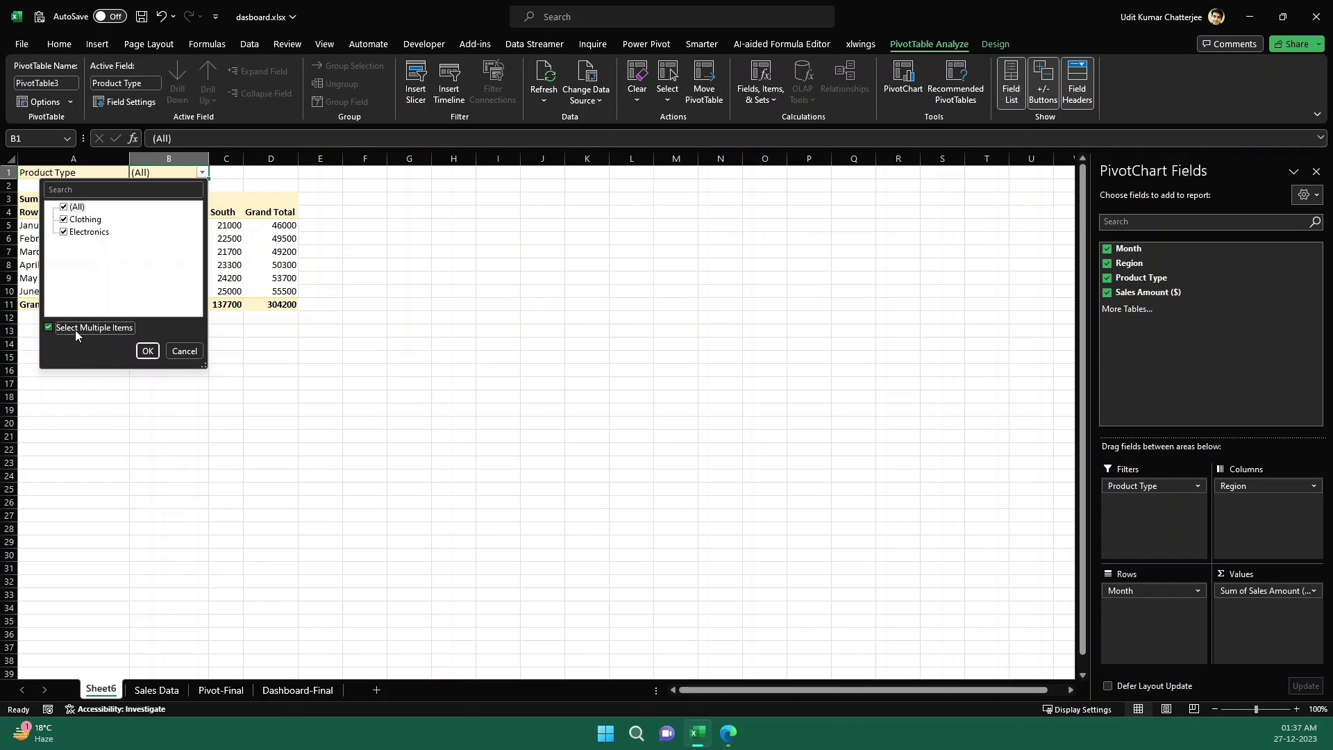
pyautogui.click(75, 207)
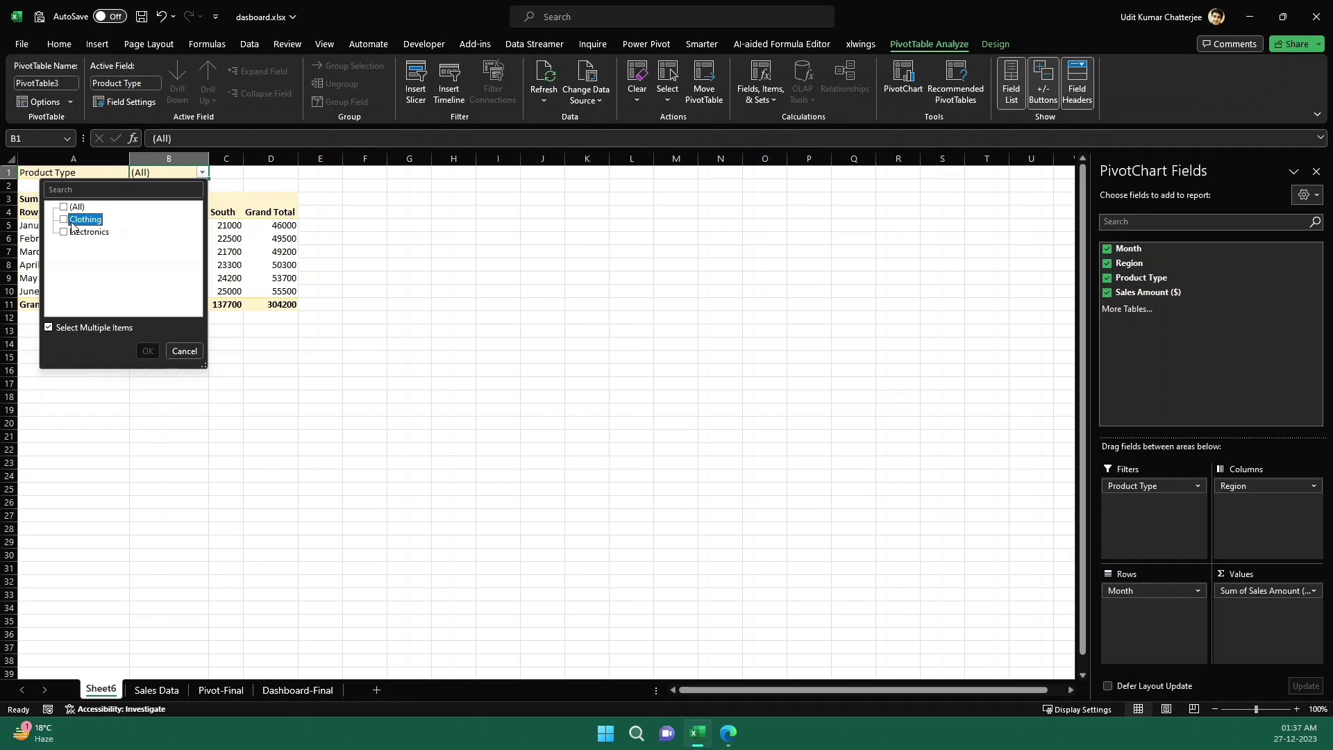
pyautogui.click(64, 220)
pyautogui.click(148, 350)
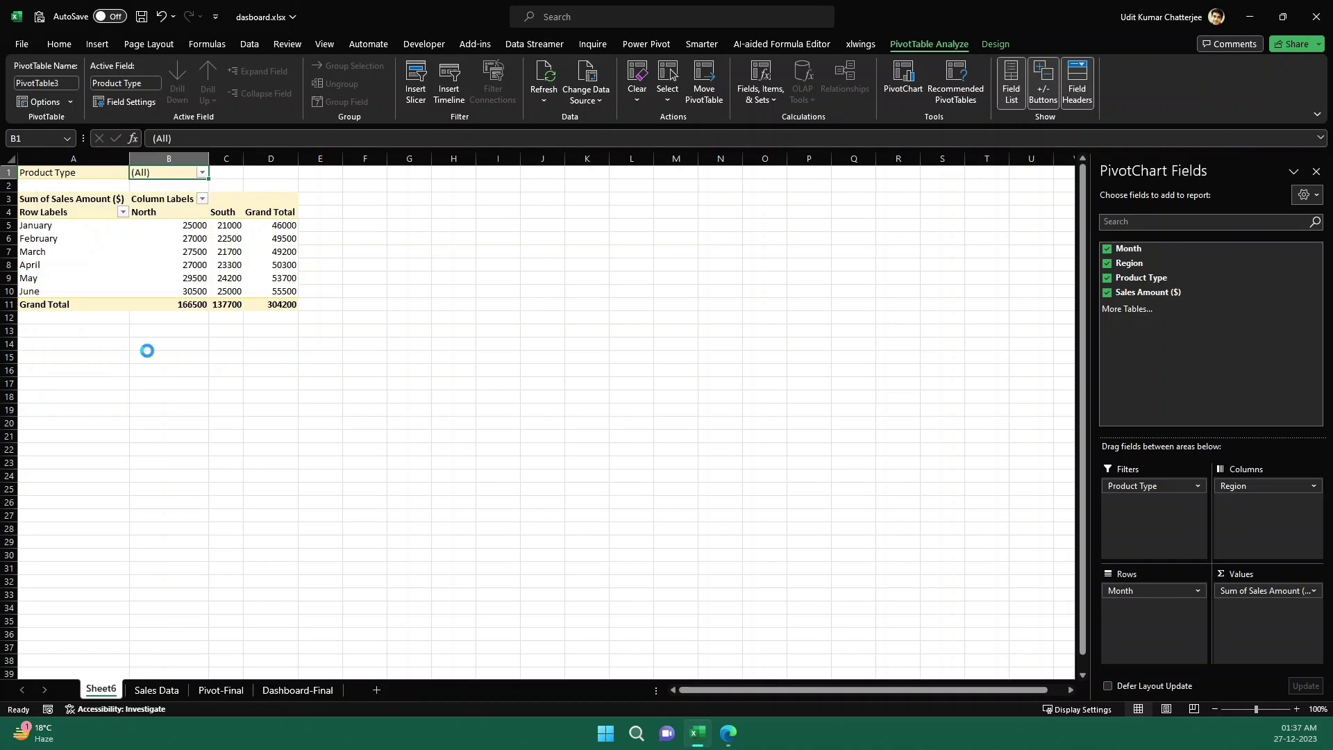
pyautogui.click(202, 172)
pyautogui.click(65, 220)
pyautogui.click(63, 233)
pyautogui.click(148, 350)
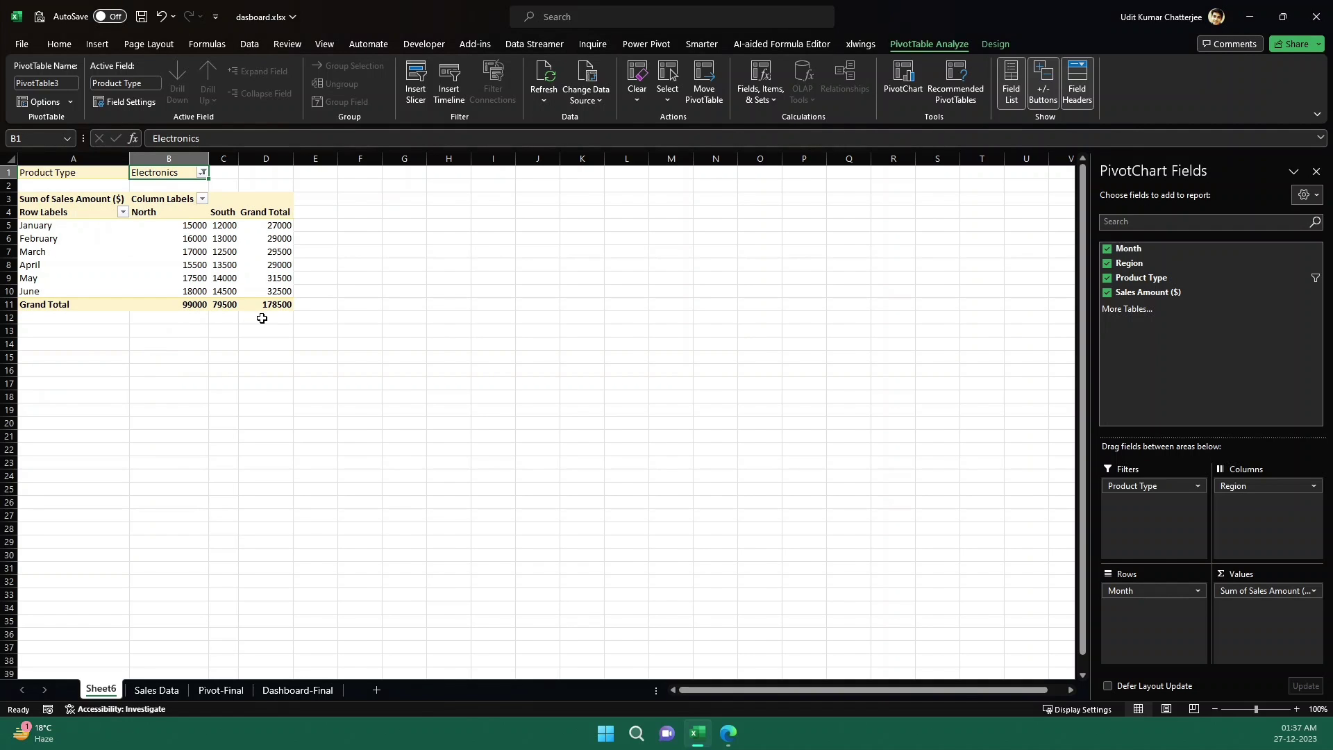
# Select and inspect the pivot's month labels, North and South sales and Grand Total values.
pyautogui.moveTo(83, 225); pyautogui.dragTo(77, 292)
pyautogui.moveTo(190, 226); pyautogui.dragTo(258, 295)
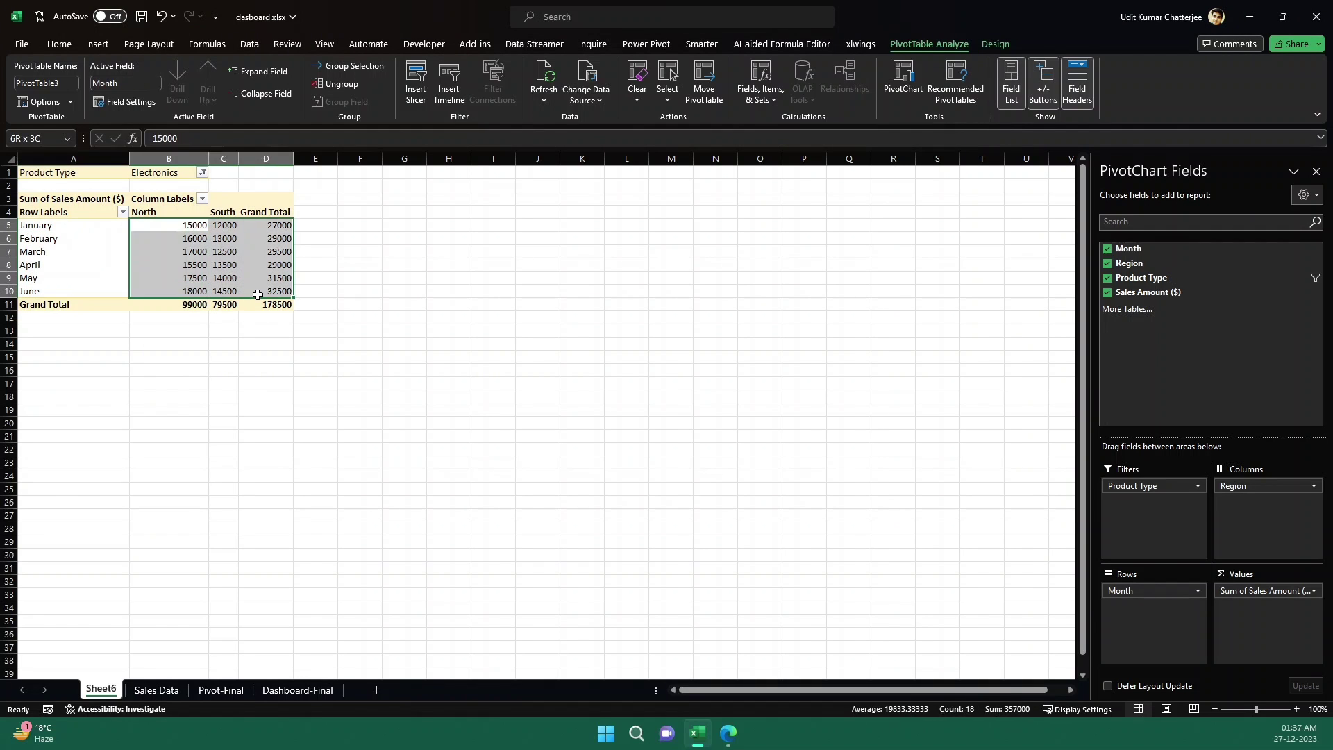
pyautogui.click(313, 247)
pyautogui.moveTo(189, 225); pyautogui.dragTo(237, 303)
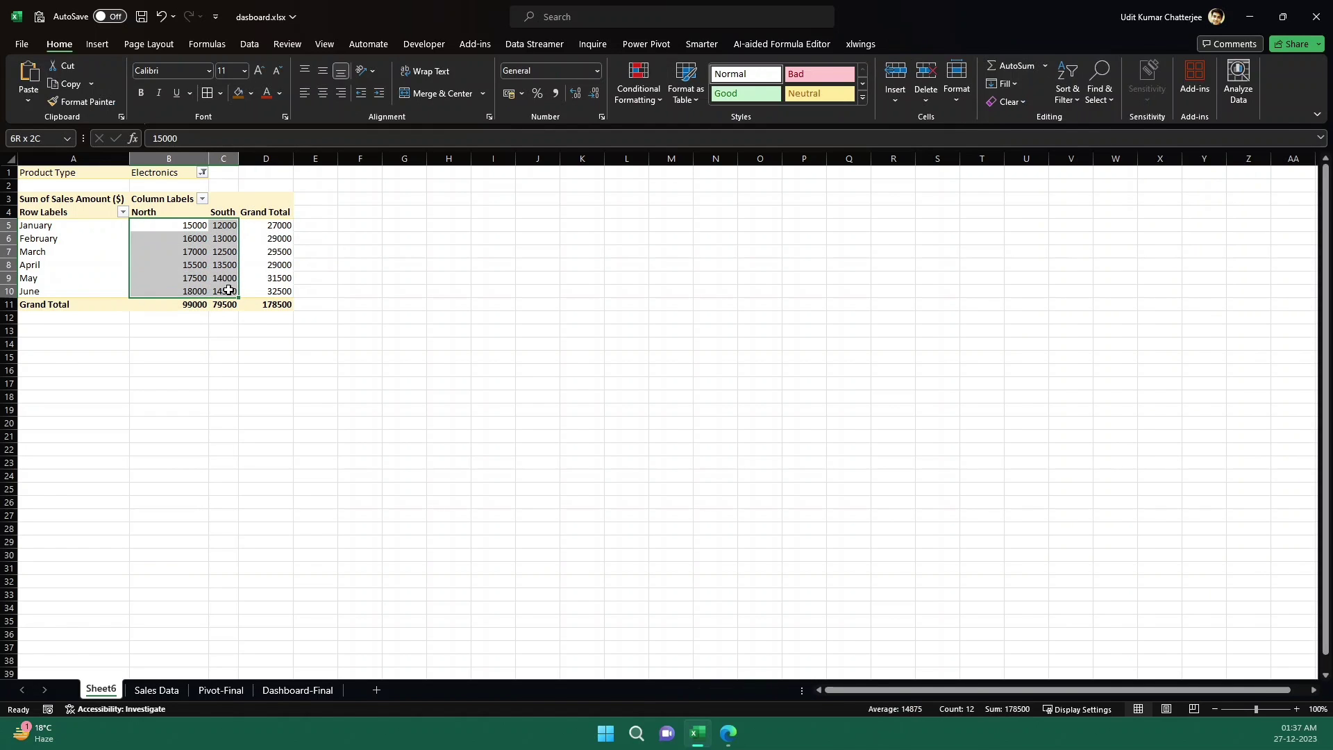
pyautogui.moveTo(277, 226); pyautogui.dragTo(277, 291)
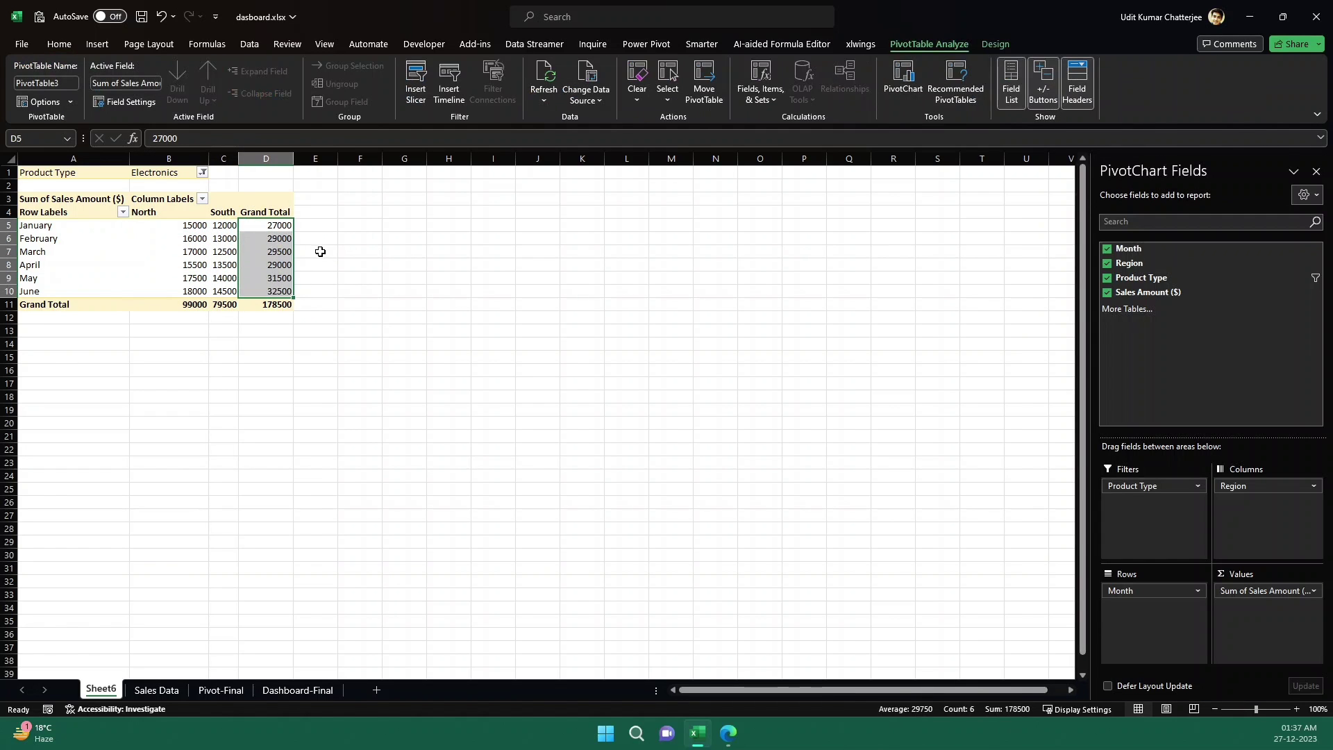
pyautogui.click(320, 250)
pyautogui.click(143, 252)
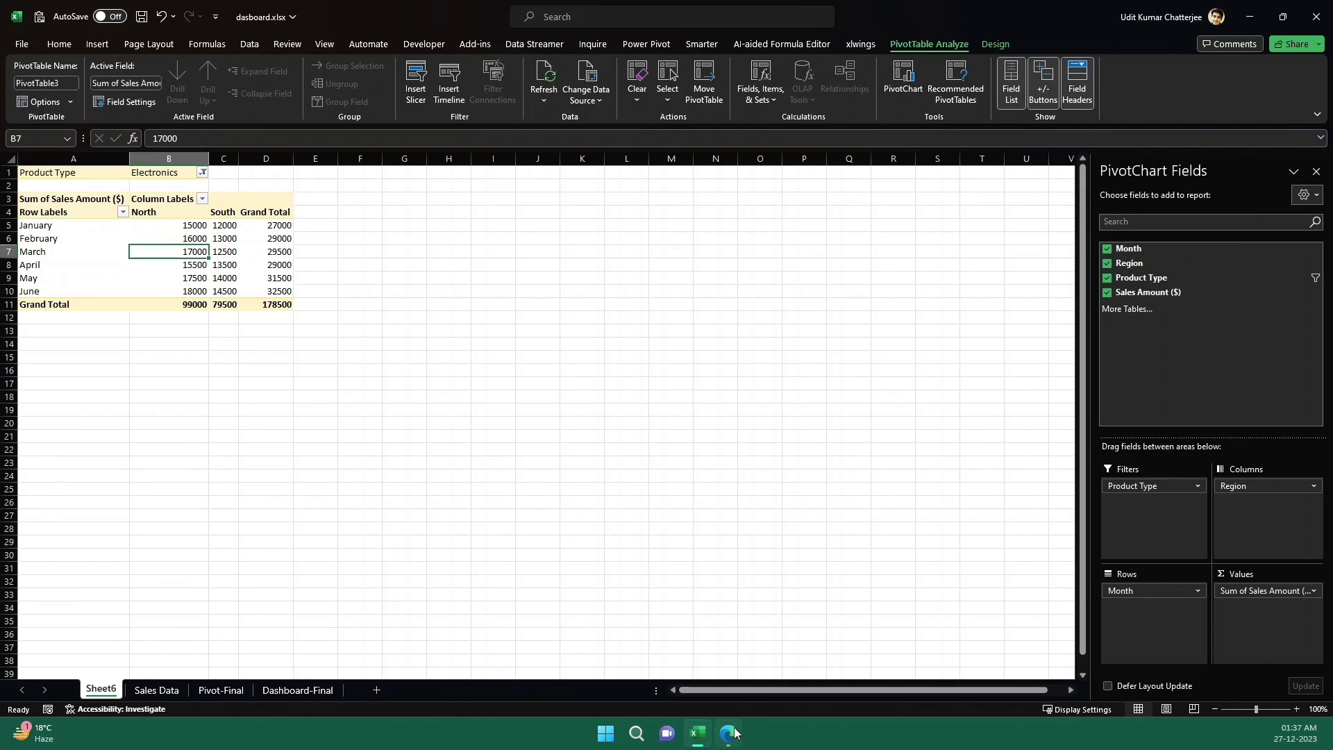
# Switch to Edge to show ChatGPT's dashboard guide again.
pyautogui.click(734, 733)
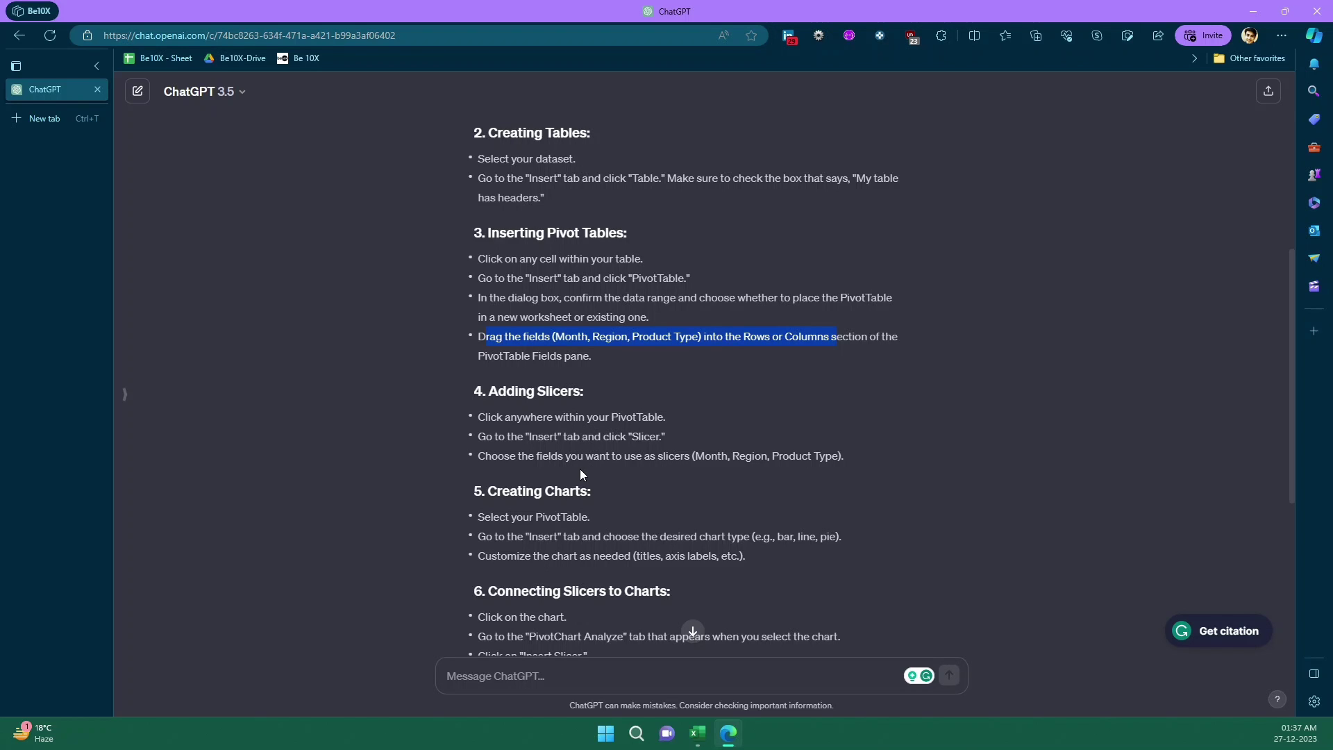
# Insert a Product Type slicer for the pivot and place it beside the pivot table.
pyautogui.click(727, 744)
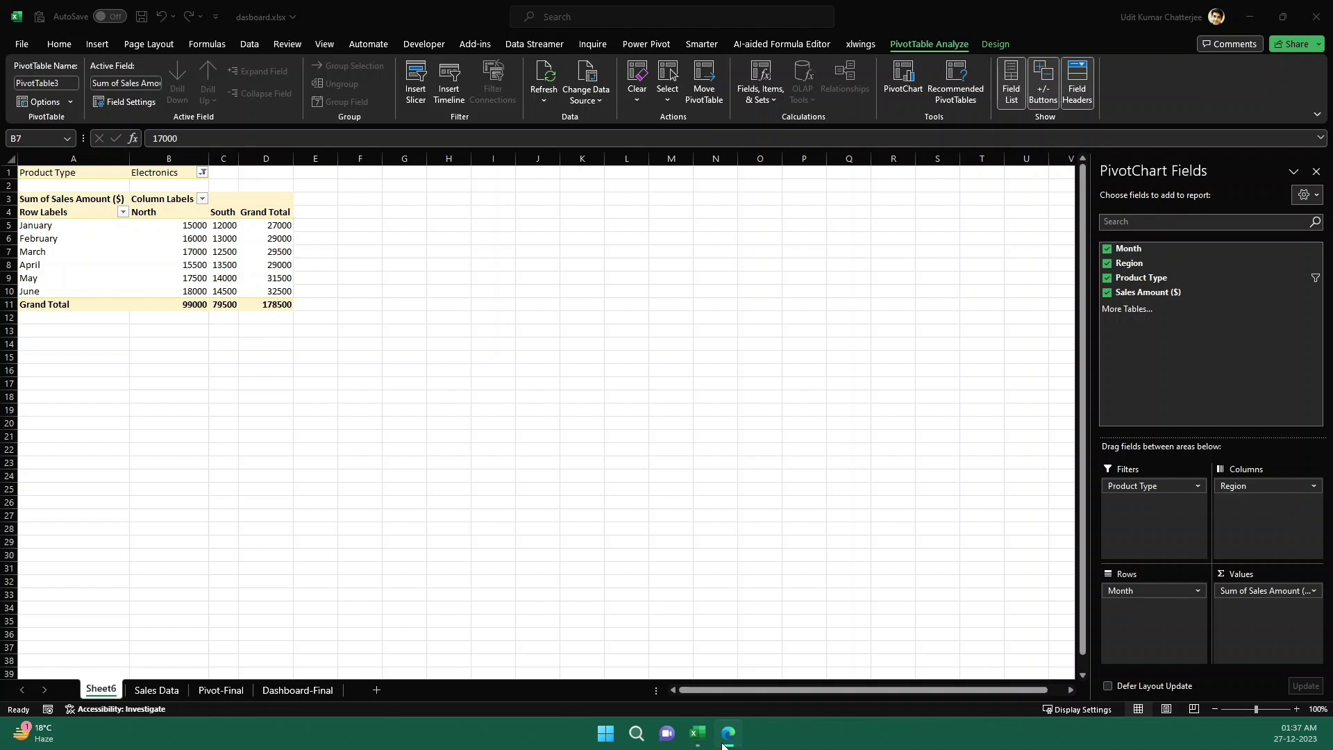
pyautogui.click(62, 229)
pyautogui.click(109, 45)
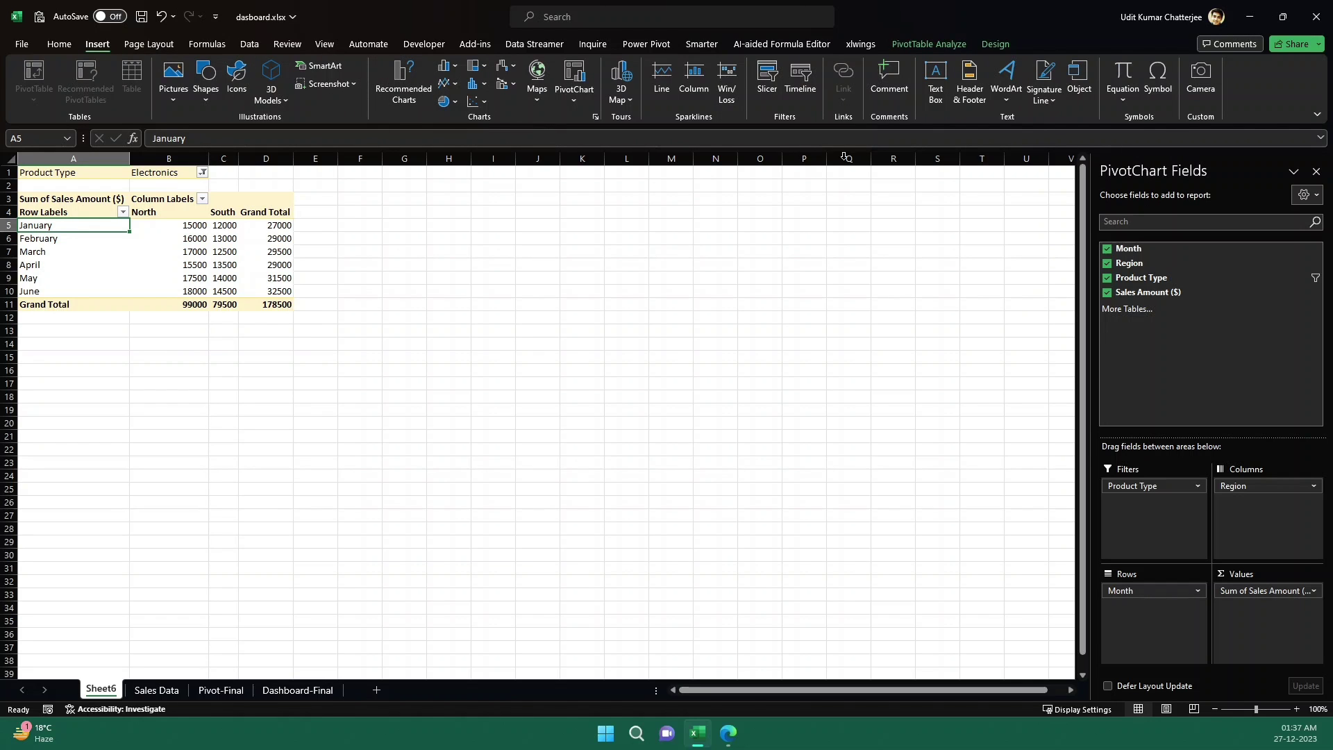
pyautogui.click(765, 91)
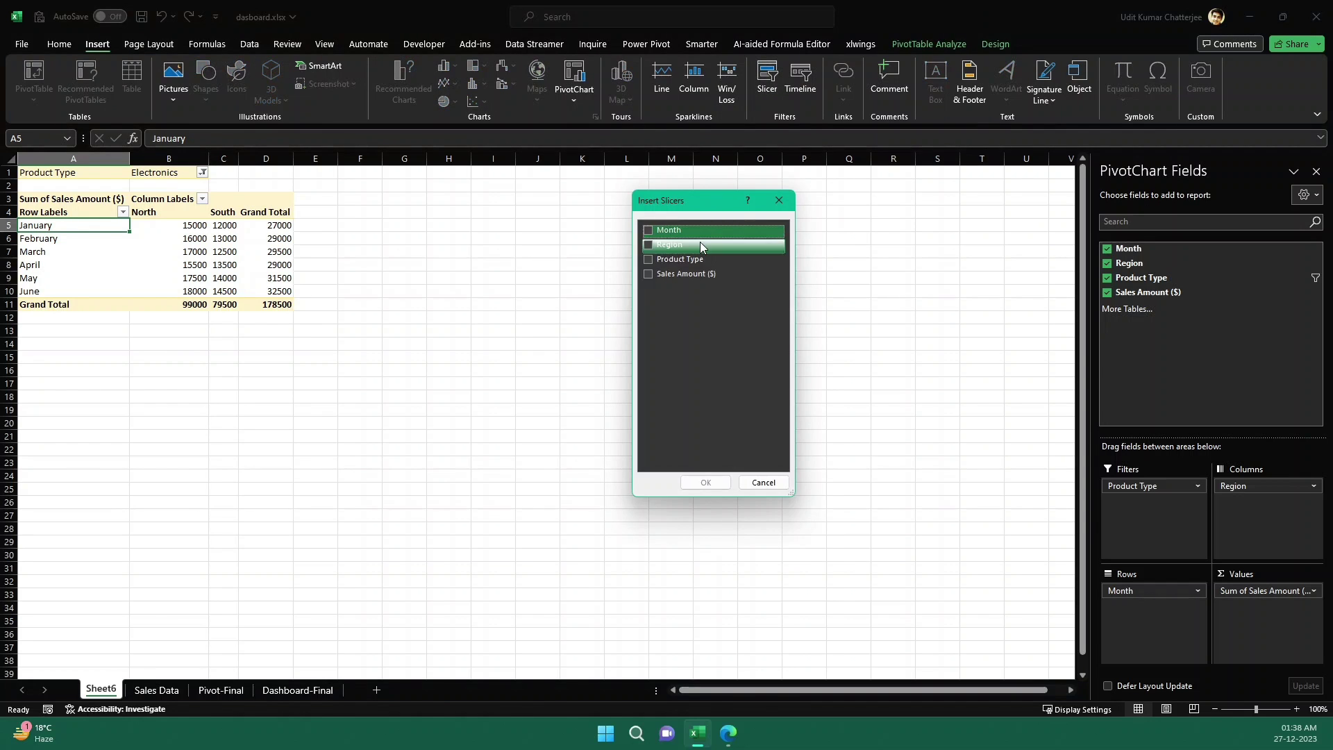
pyautogui.click(650, 262)
pyautogui.click(703, 484)
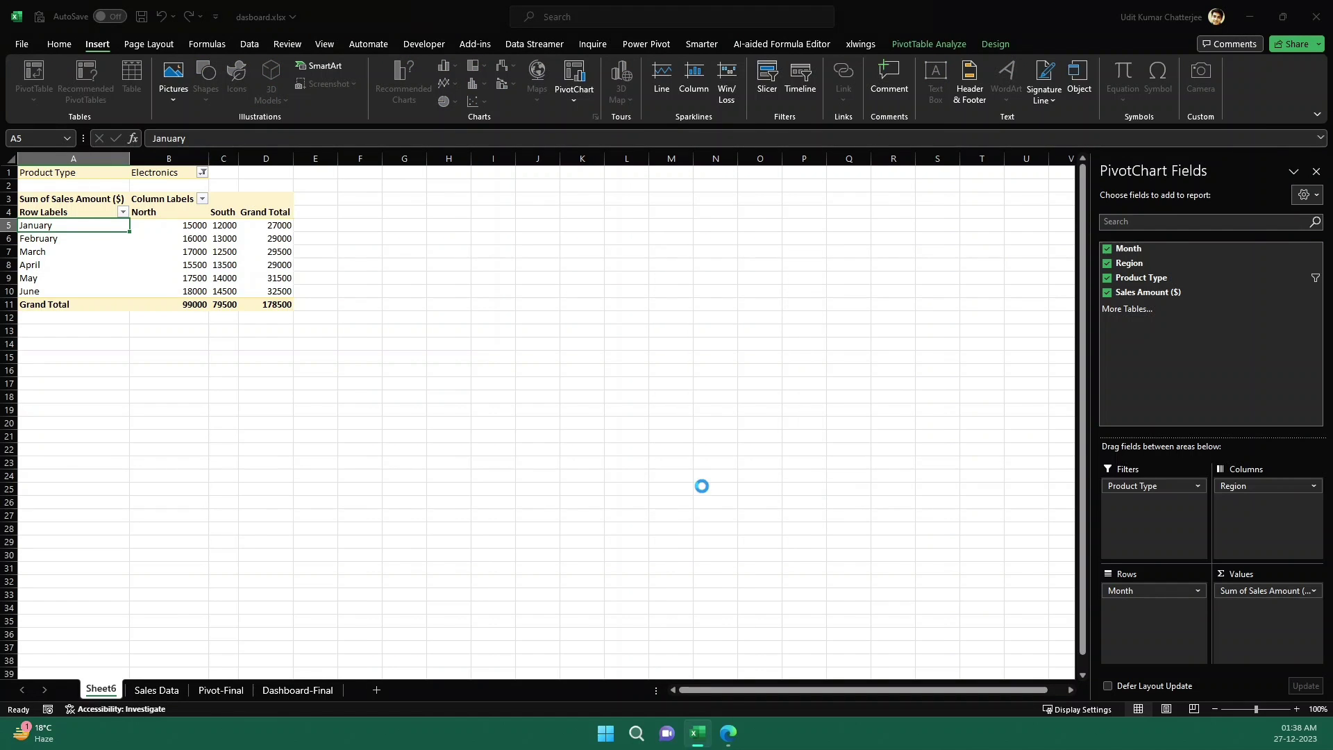
pyautogui.moveTo(548, 336); pyautogui.dragTo(468, 221)
pyautogui.click(160, 175)
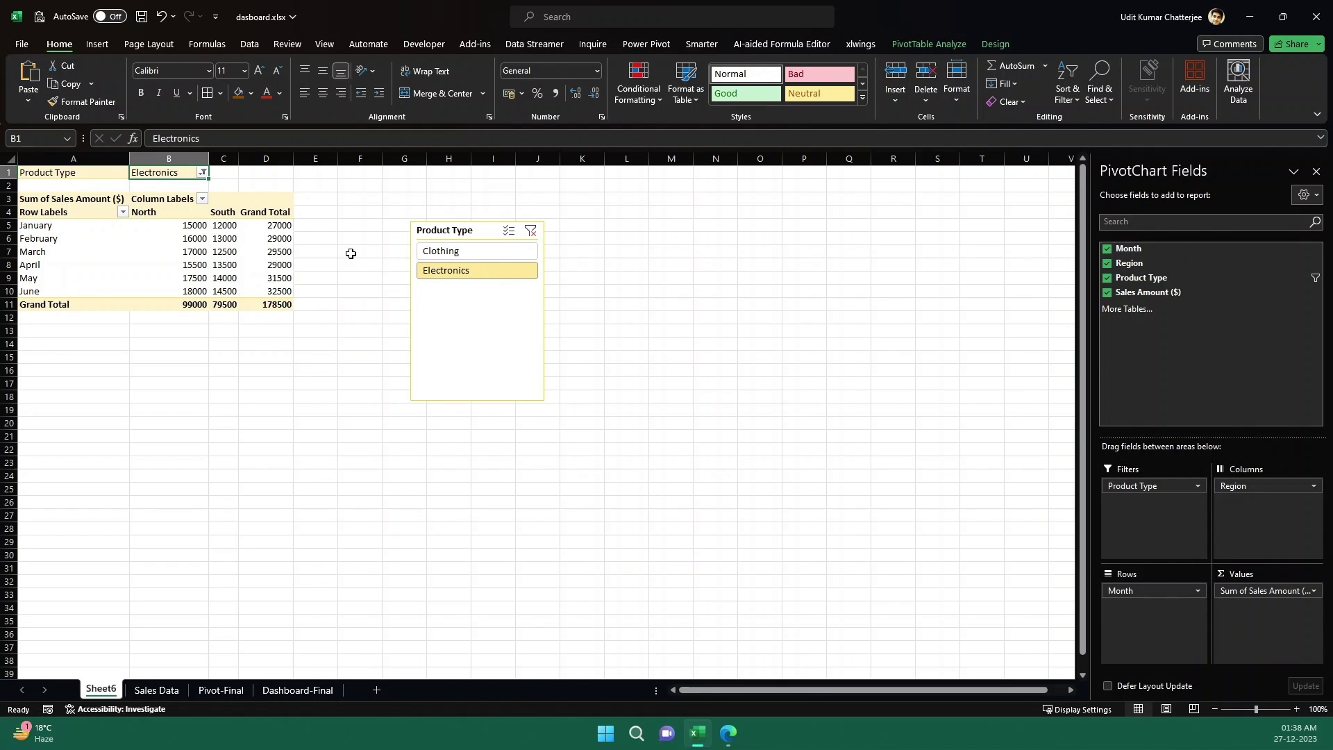
# Switch the slicer between Clothing and Electronics, leaving it on Electronics (grand total 178500).
pyautogui.click(455, 252)
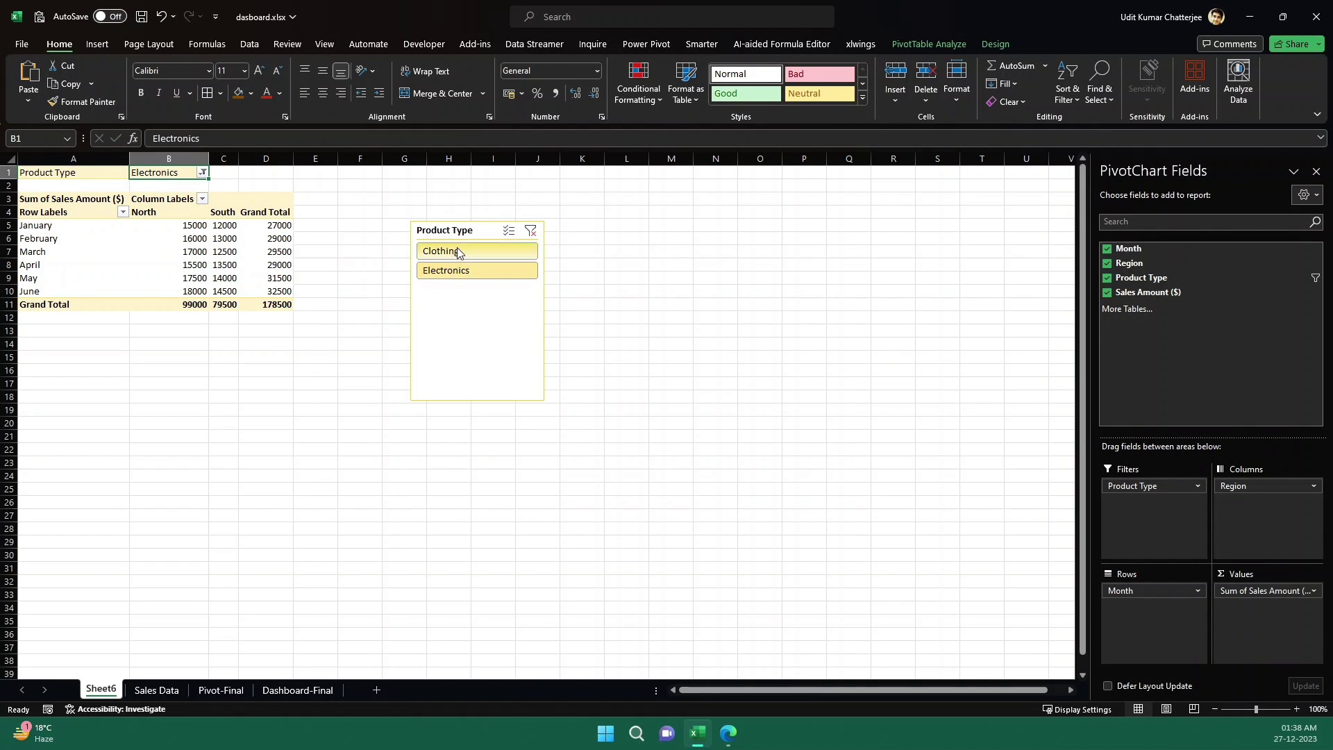
pyautogui.click(458, 271)
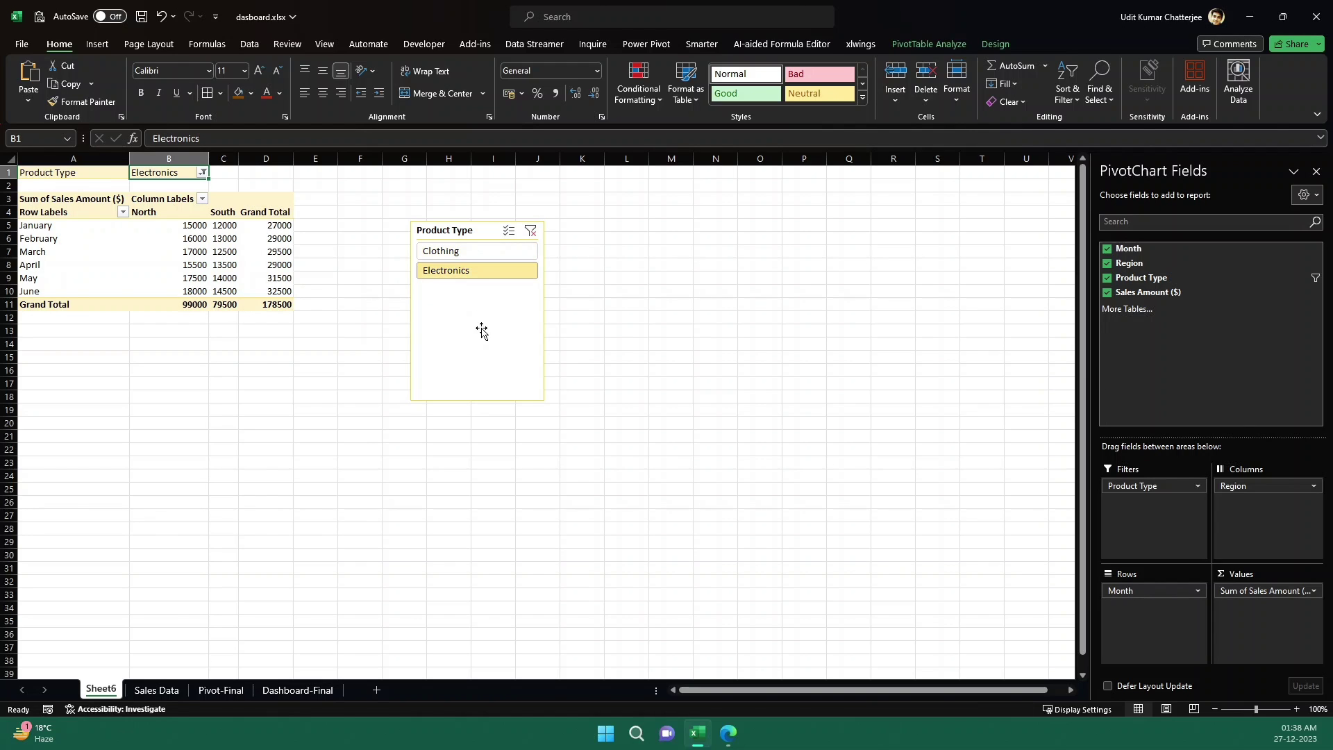
pyautogui.click(468, 256)
pyautogui.click(477, 272)
pyautogui.click(455, 252)
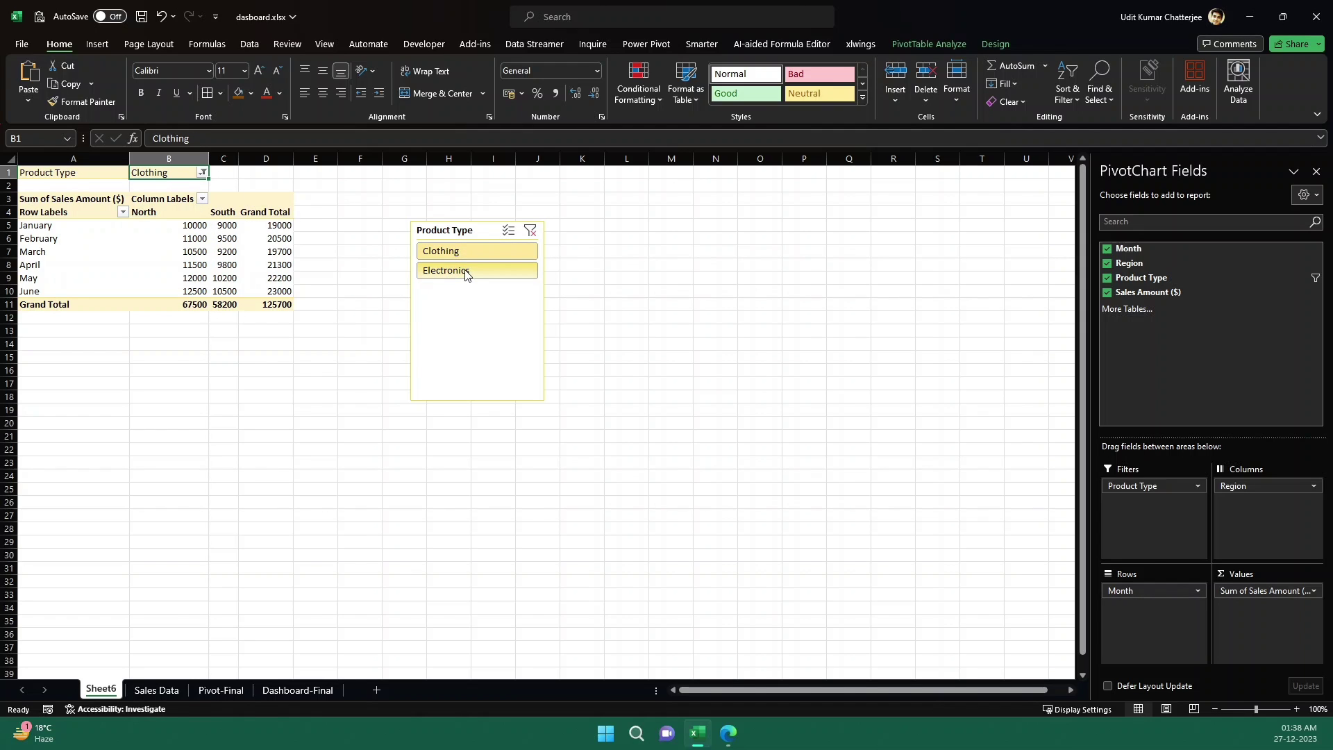
pyautogui.click(467, 276)
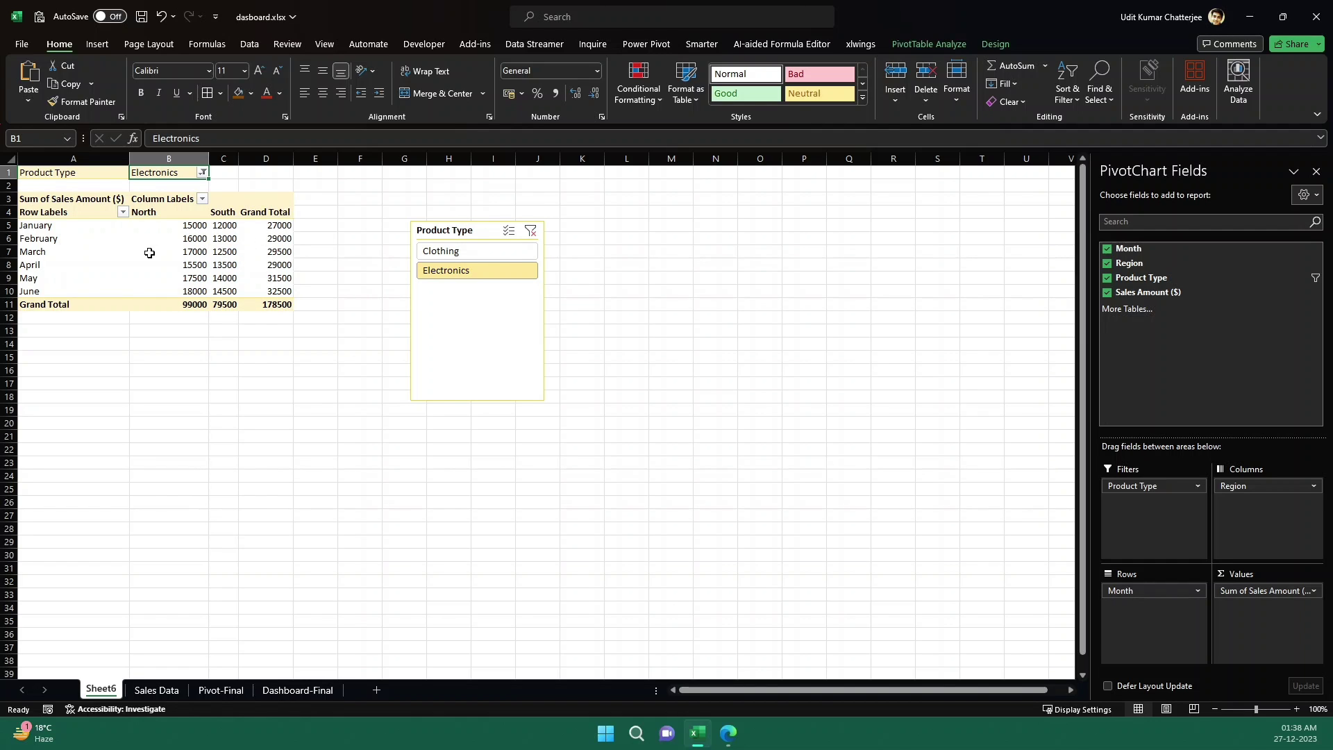
pyautogui.moveTo(149, 254)
# Scroll ChatGPT's answer to the sections on connecting slicers to charts and testing.
pyautogui.click(731, 729)
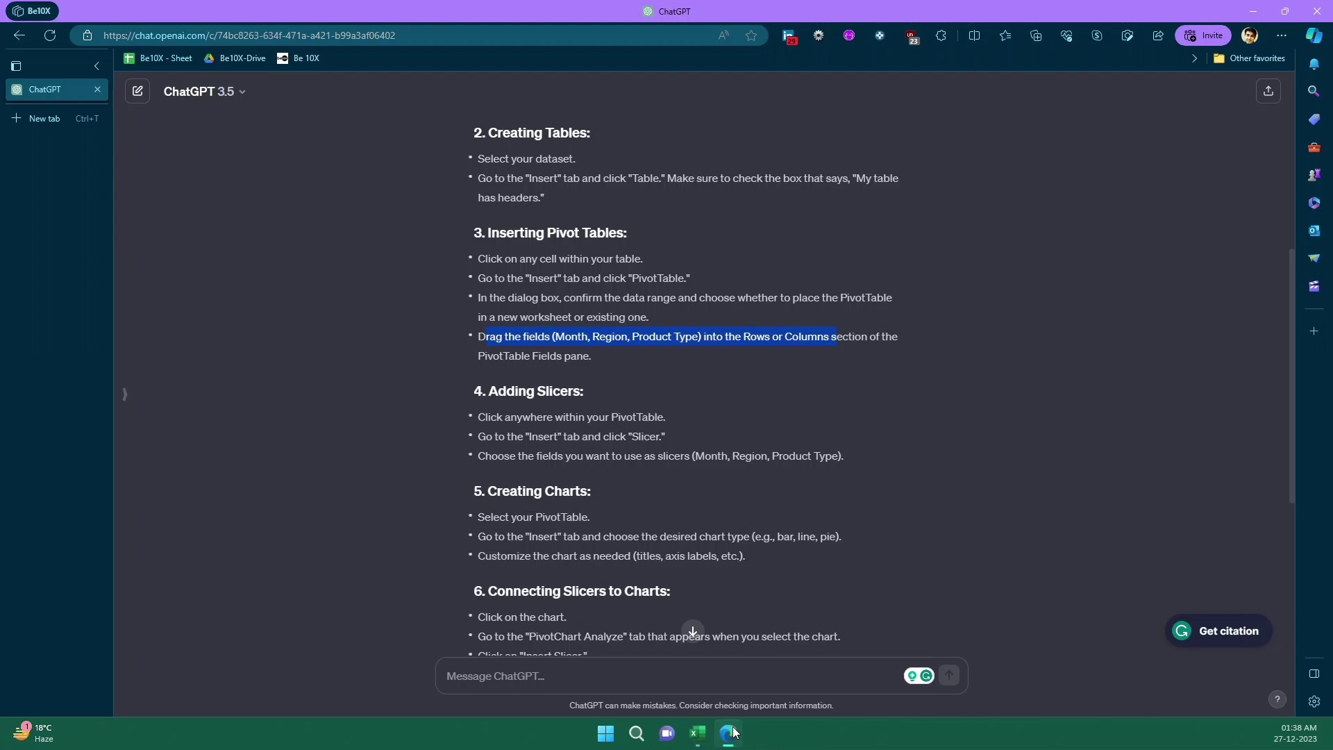
pyautogui.scroll(-3, 591, 479)
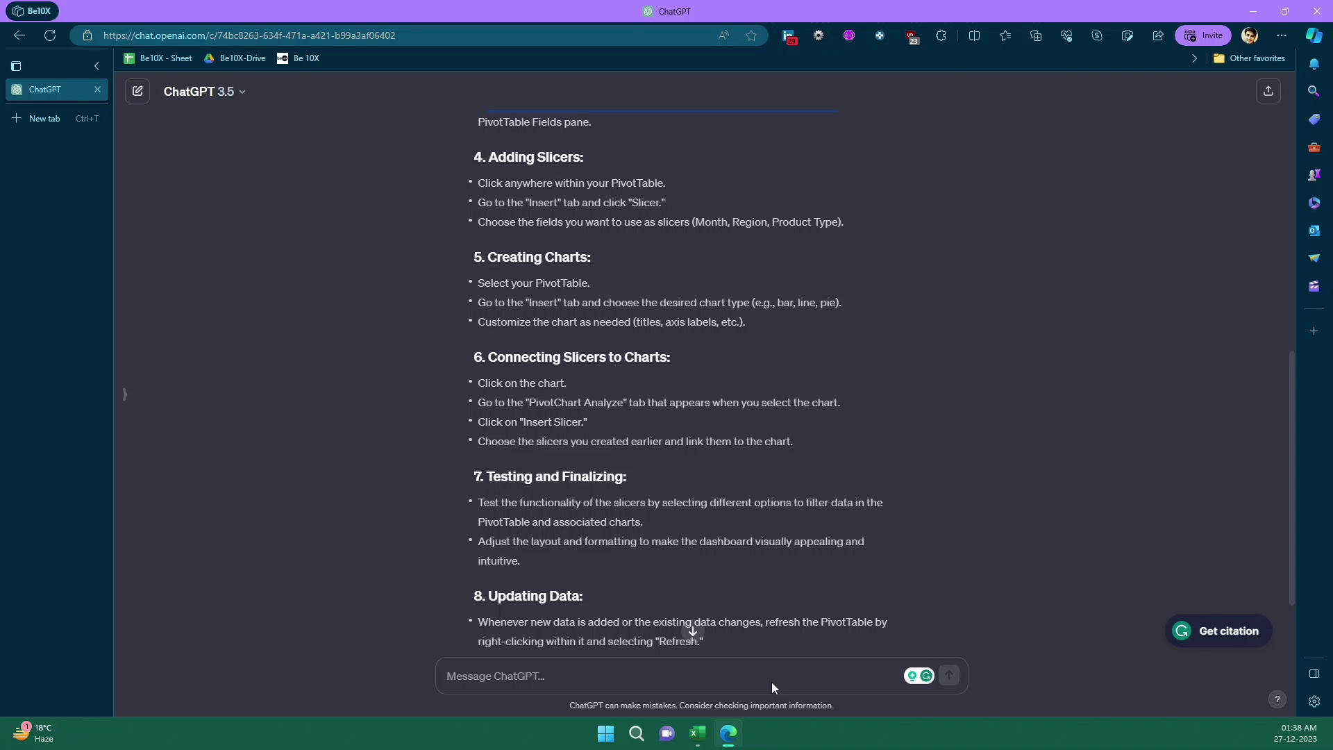
# Insert a line PivotChart of the regional monthly sales pivot and place it below the slicer.
pyautogui.click(697, 733)
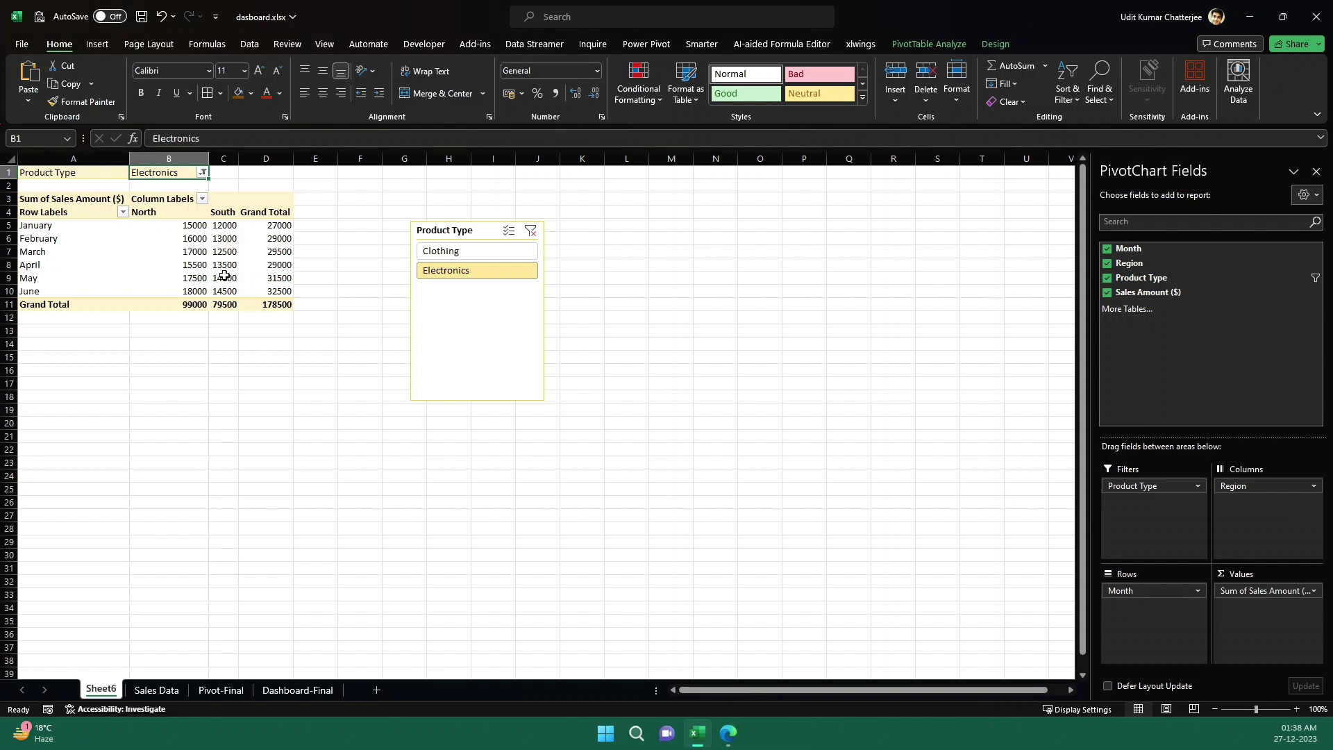
pyautogui.click(66, 232)
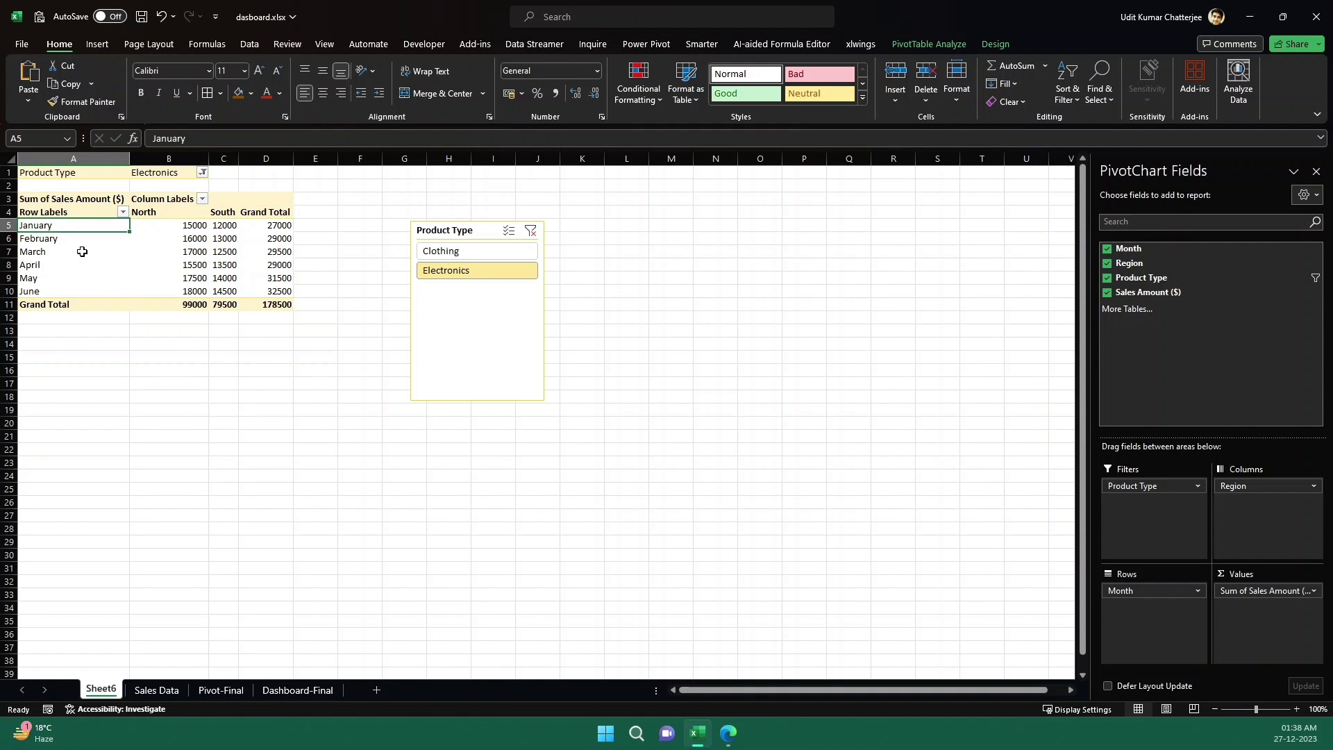
pyautogui.click(104, 44)
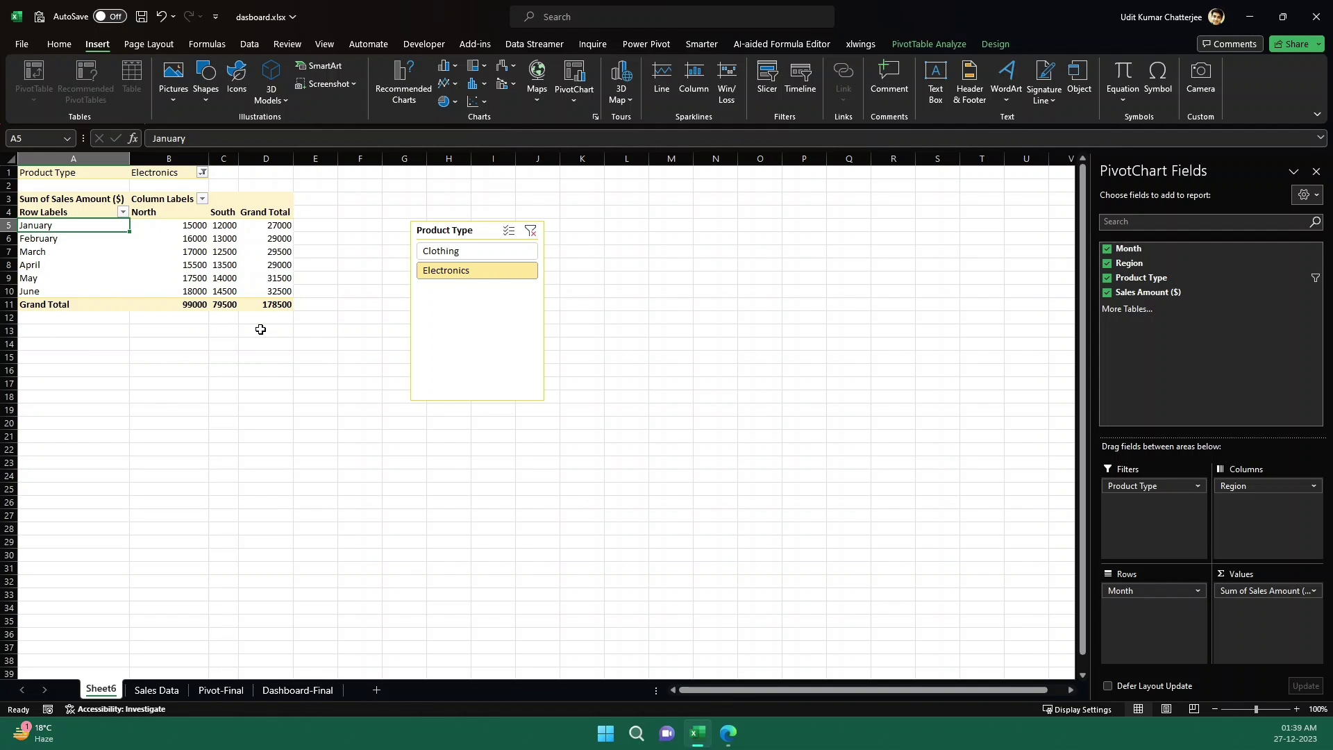
pyautogui.click(454, 89)
pyautogui.click(458, 131)
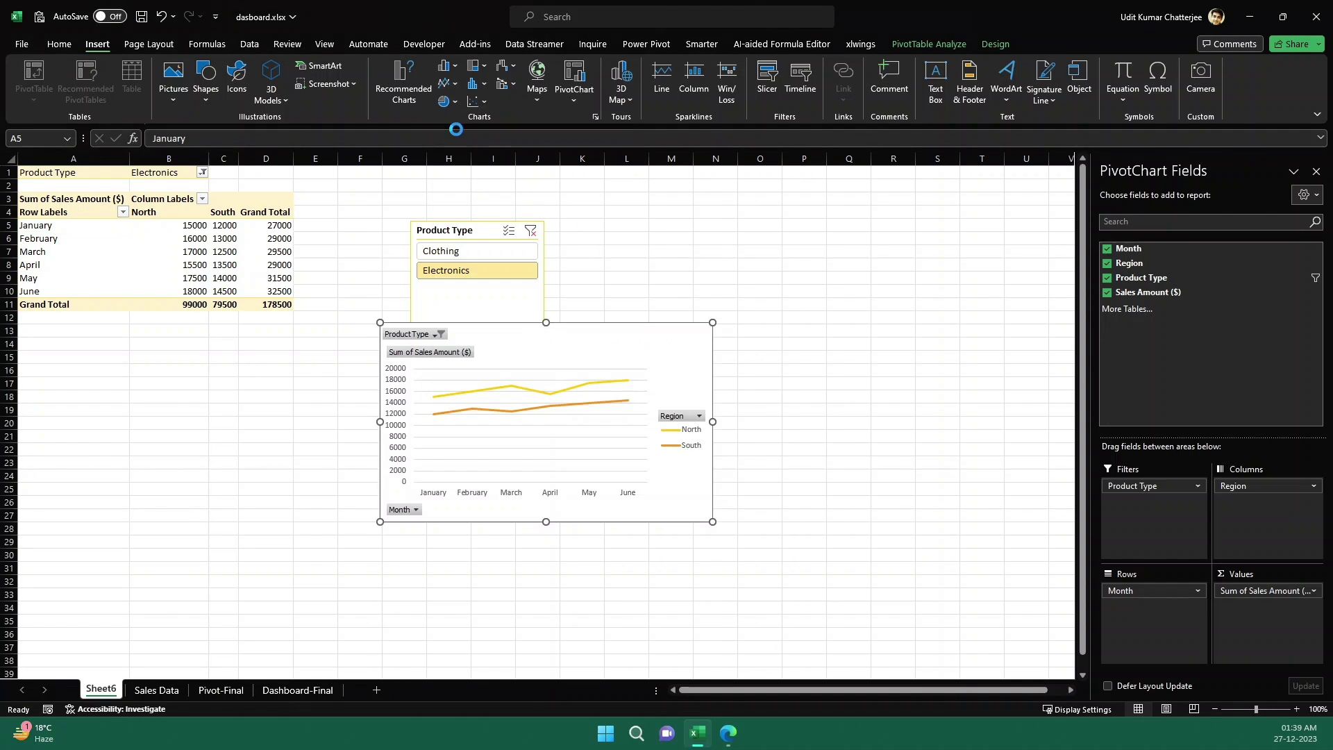
pyautogui.moveTo(630, 350); pyautogui.dragTo(821, 256)
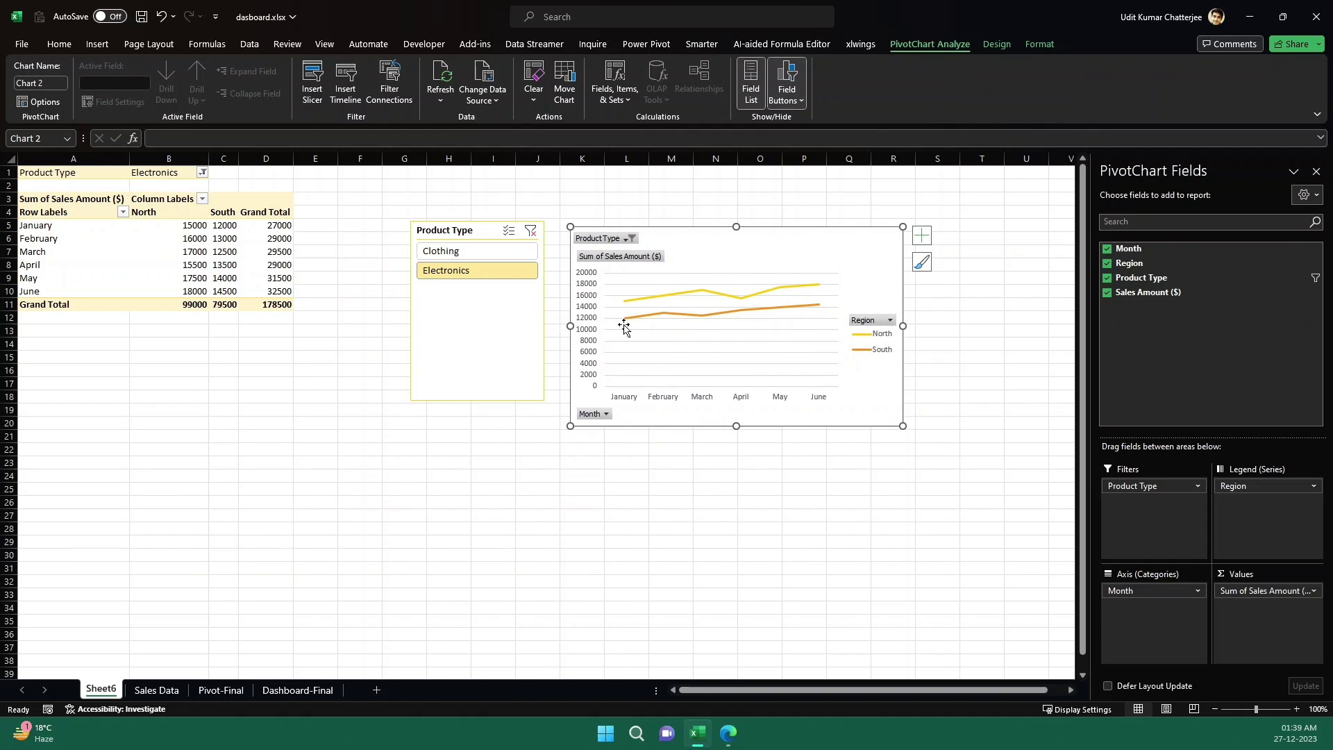
# Toggle the Product Type slicer between Clothing and Electronics, ending on Clothing, then return to ChatGPT.
pyautogui.click(475, 252)
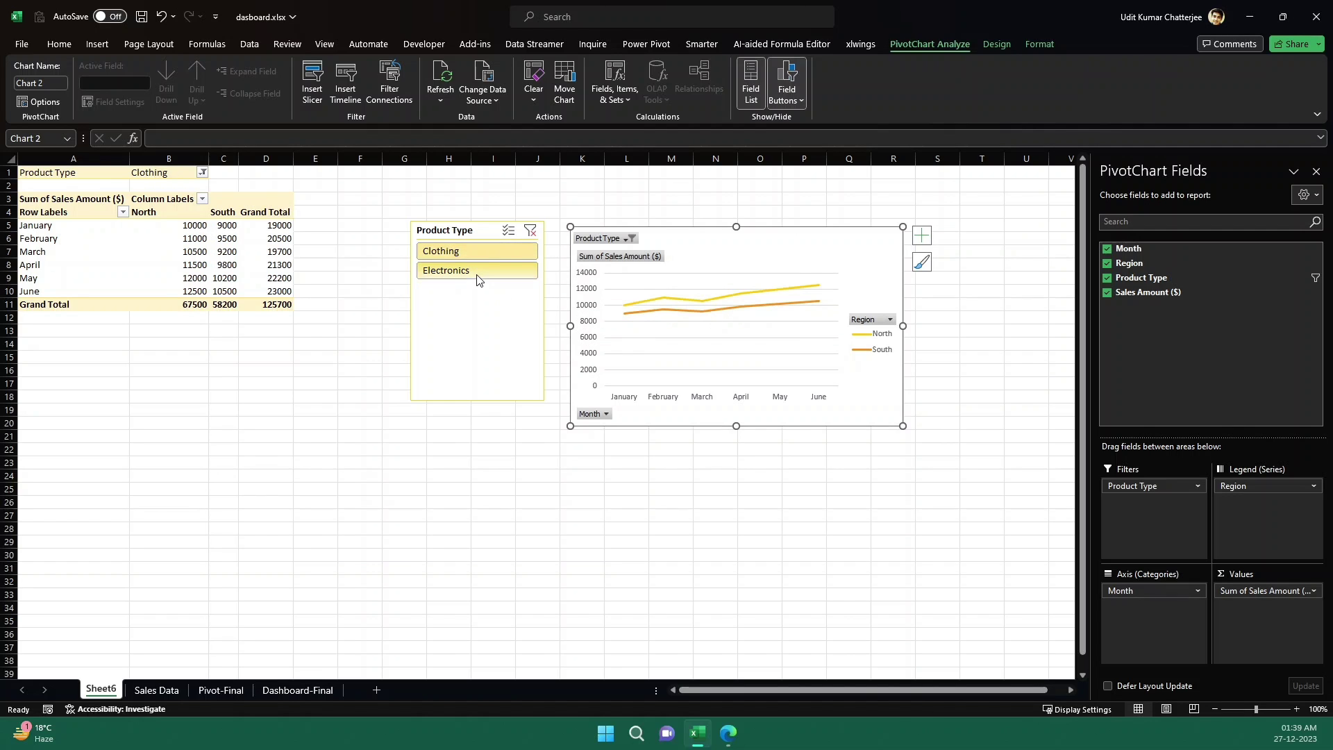
pyautogui.click(478, 274)
pyautogui.click(477, 252)
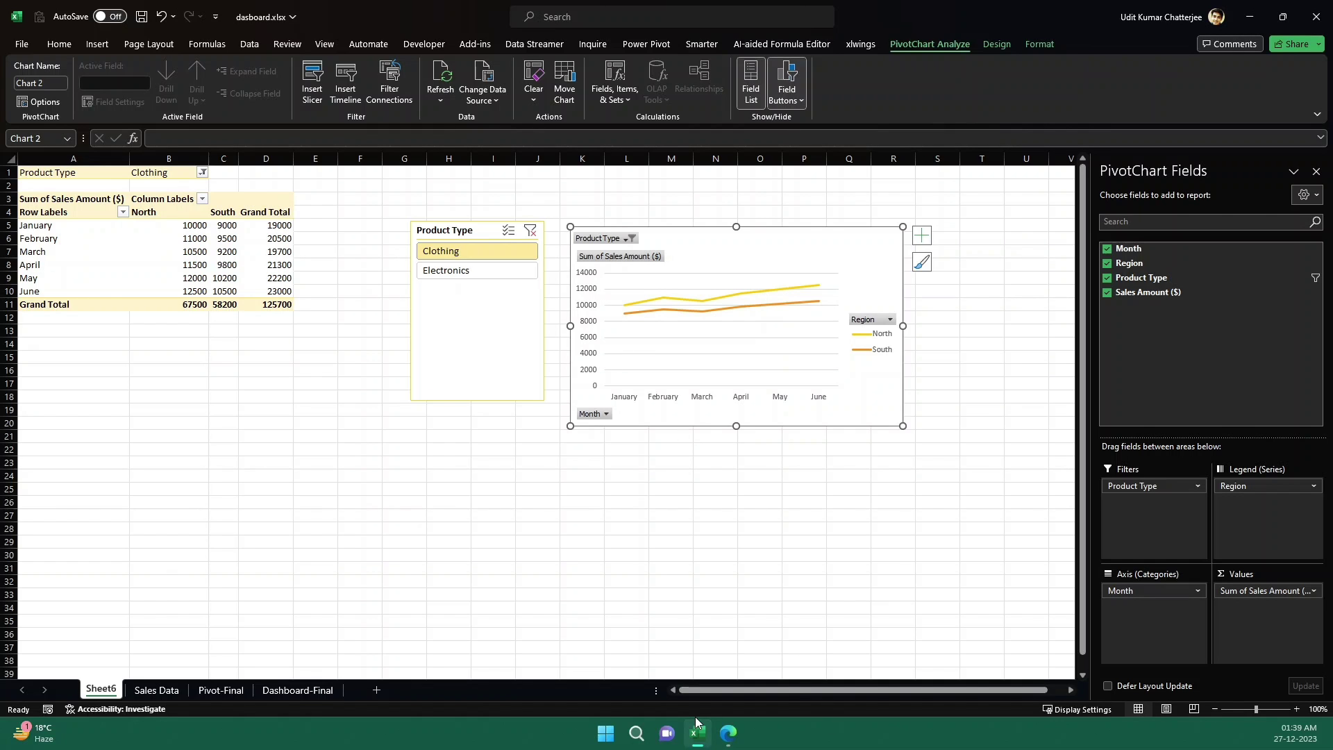
pyautogui.click(727, 735)
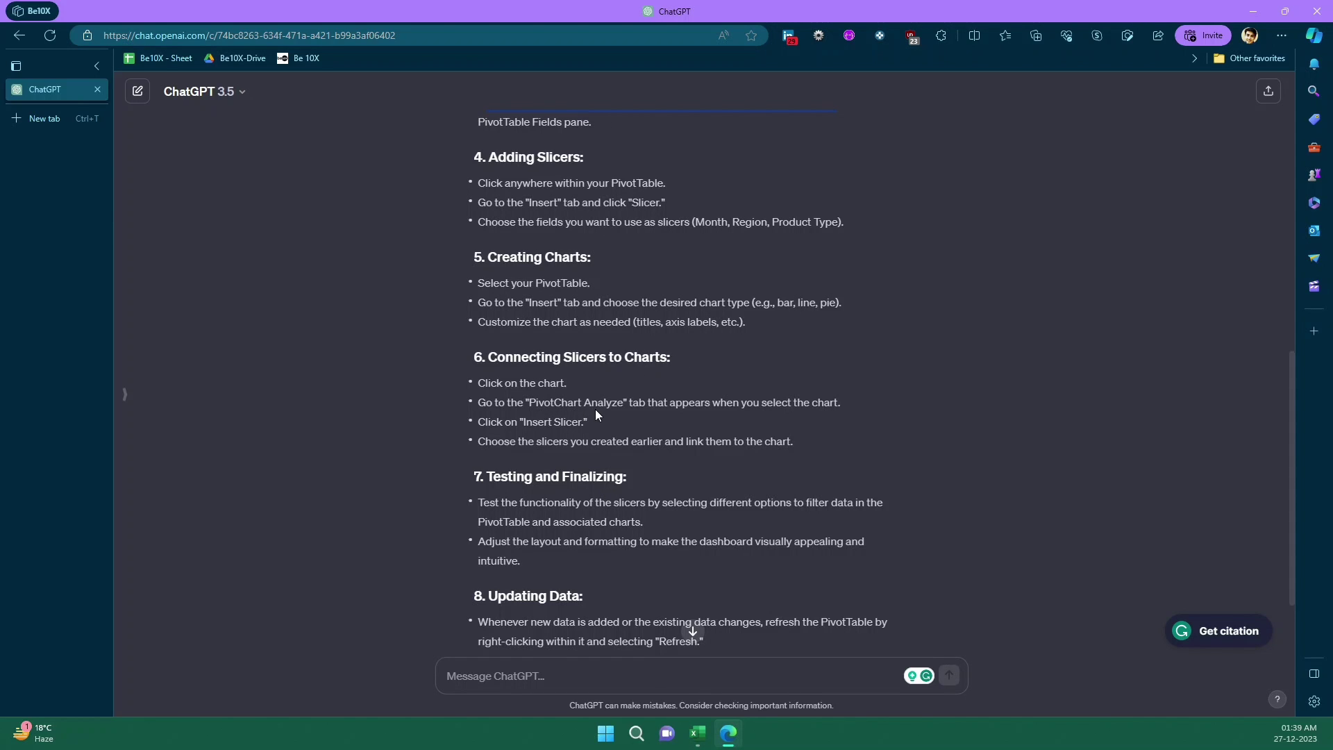
# Glance at ChatGPT's 'Connecting Slicers to Charts' steps, then come back to Excel's Sheet6.
pyautogui.click(728, 735)
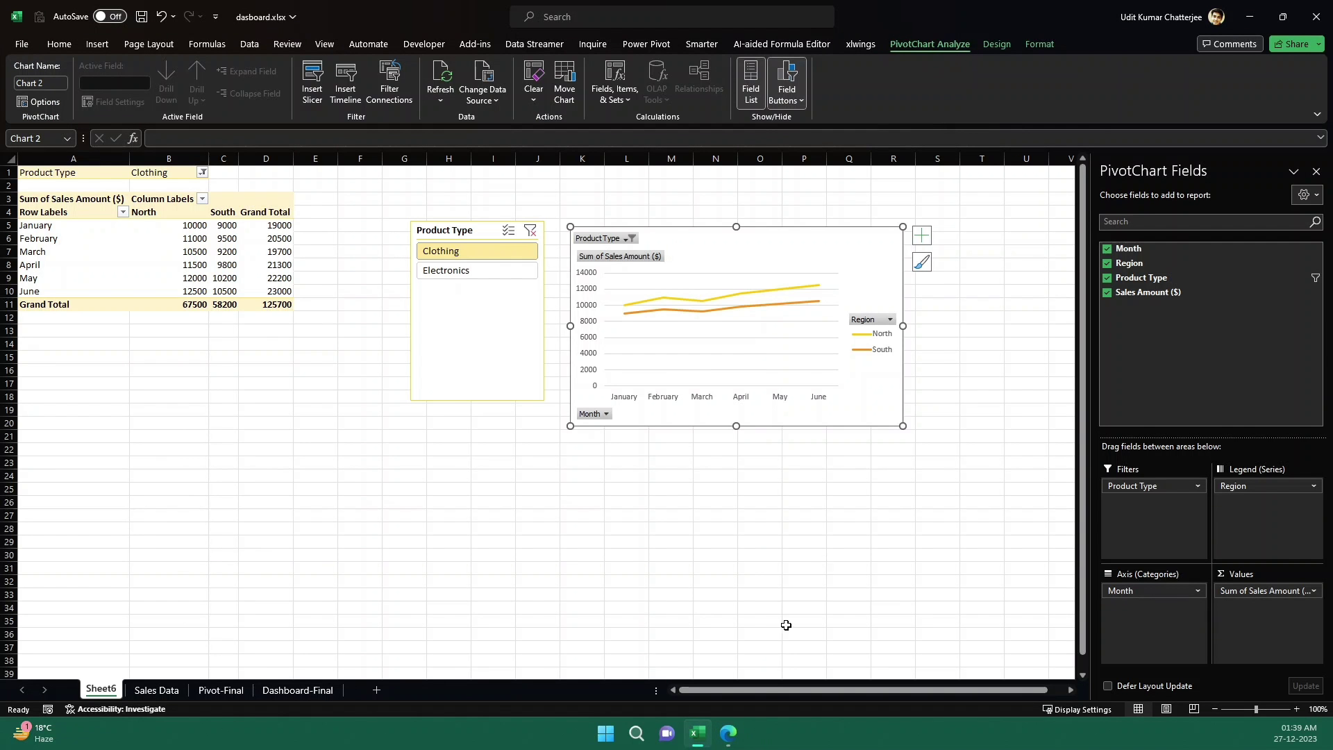
pyautogui.click(727, 733)
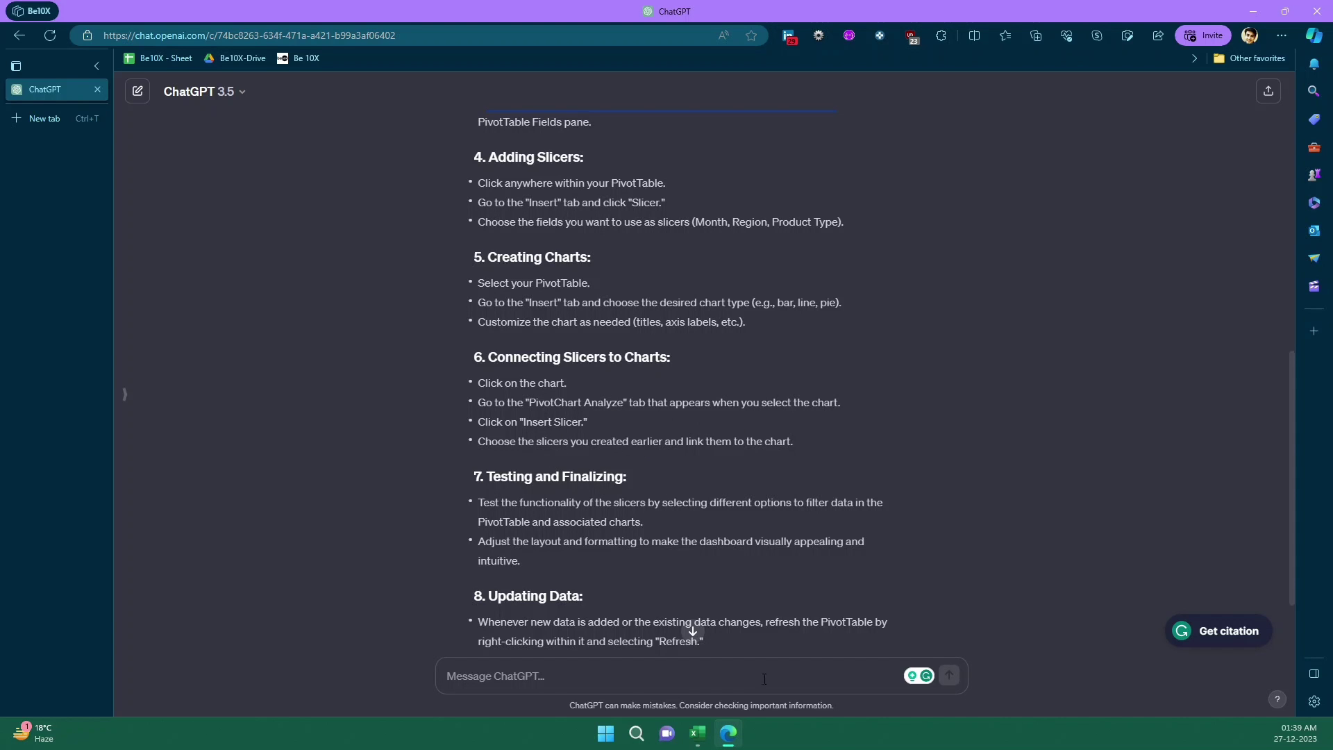
pyautogui.click(727, 733)
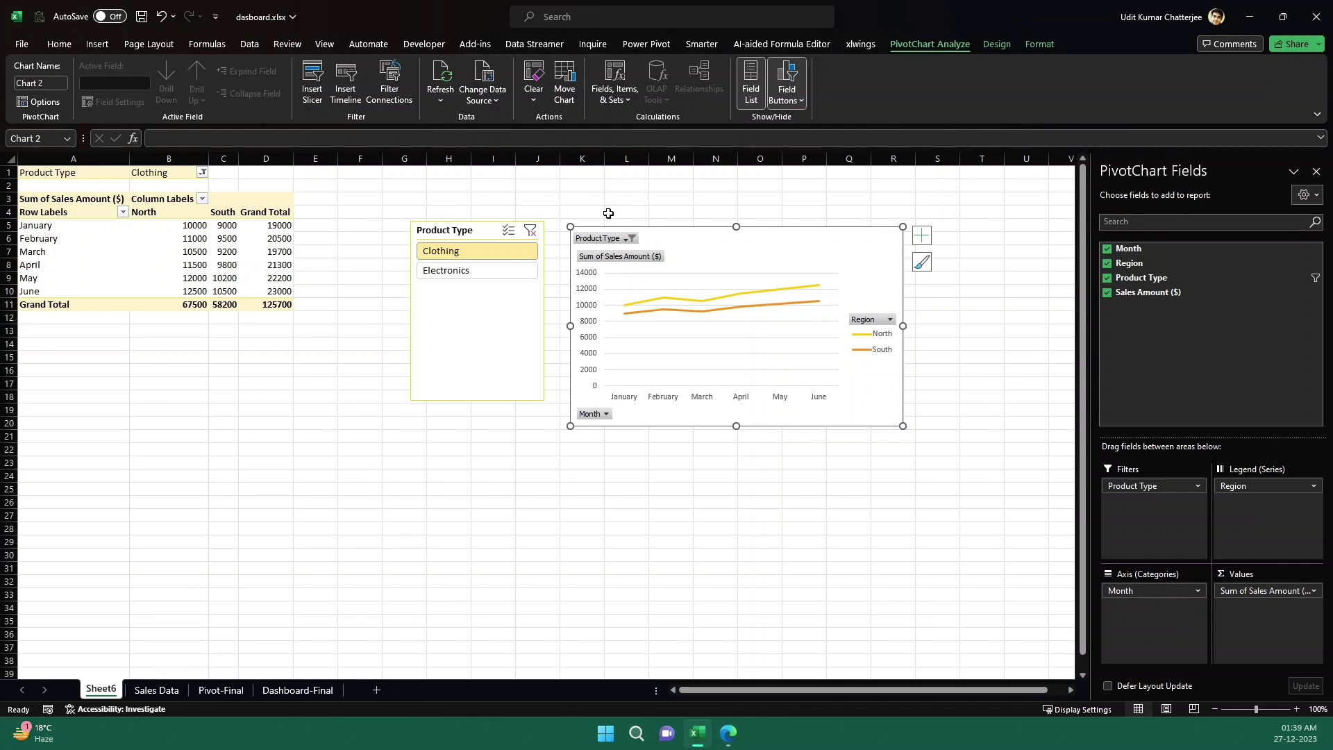
# Insert a Product Type slicer from the PivotChart and delete the old Product Type slicer.
pyautogui.click(315, 103)
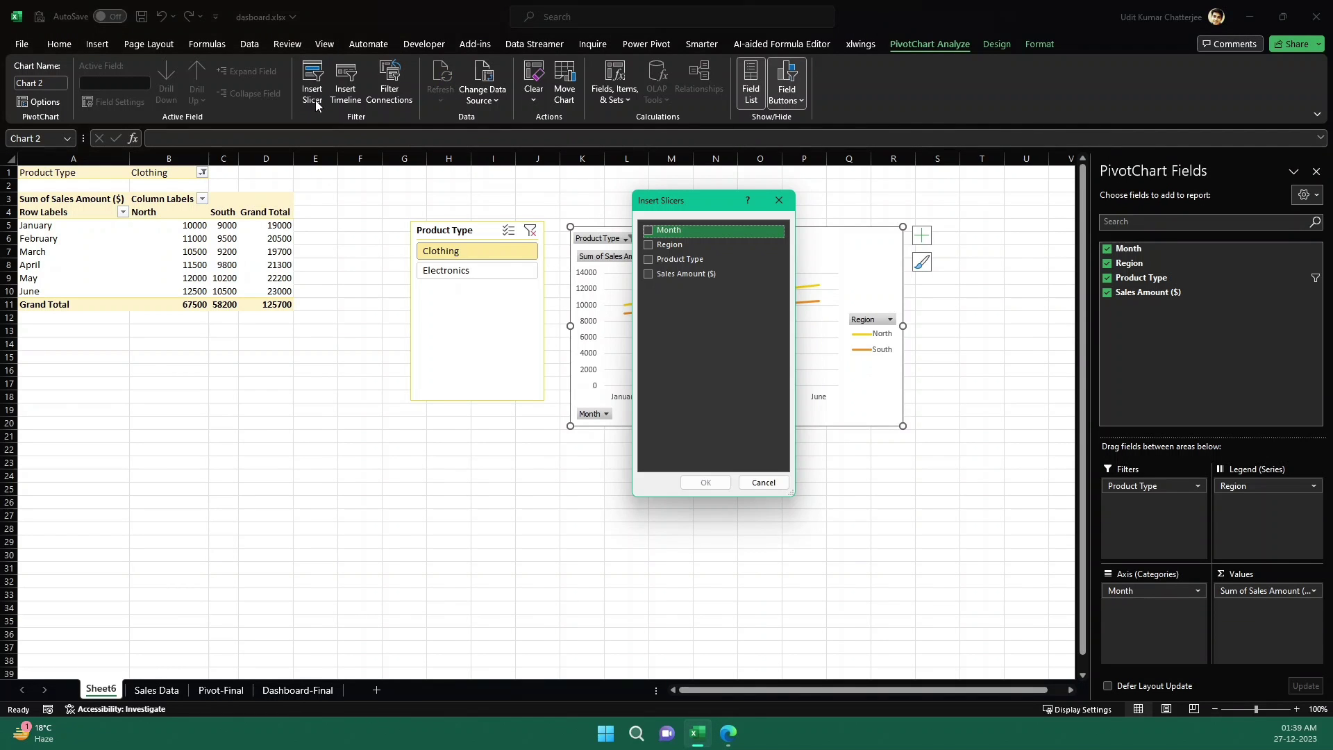
pyautogui.click(653, 260)
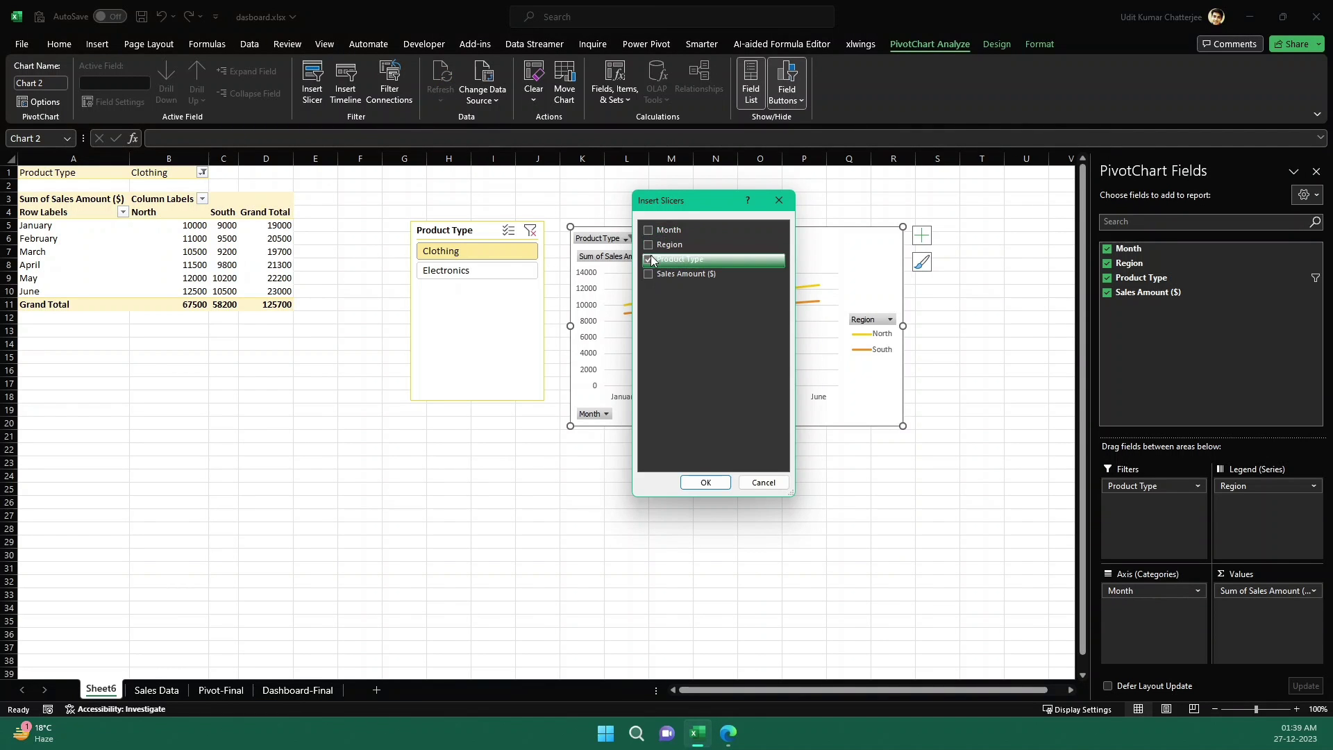
pyautogui.click(717, 485)
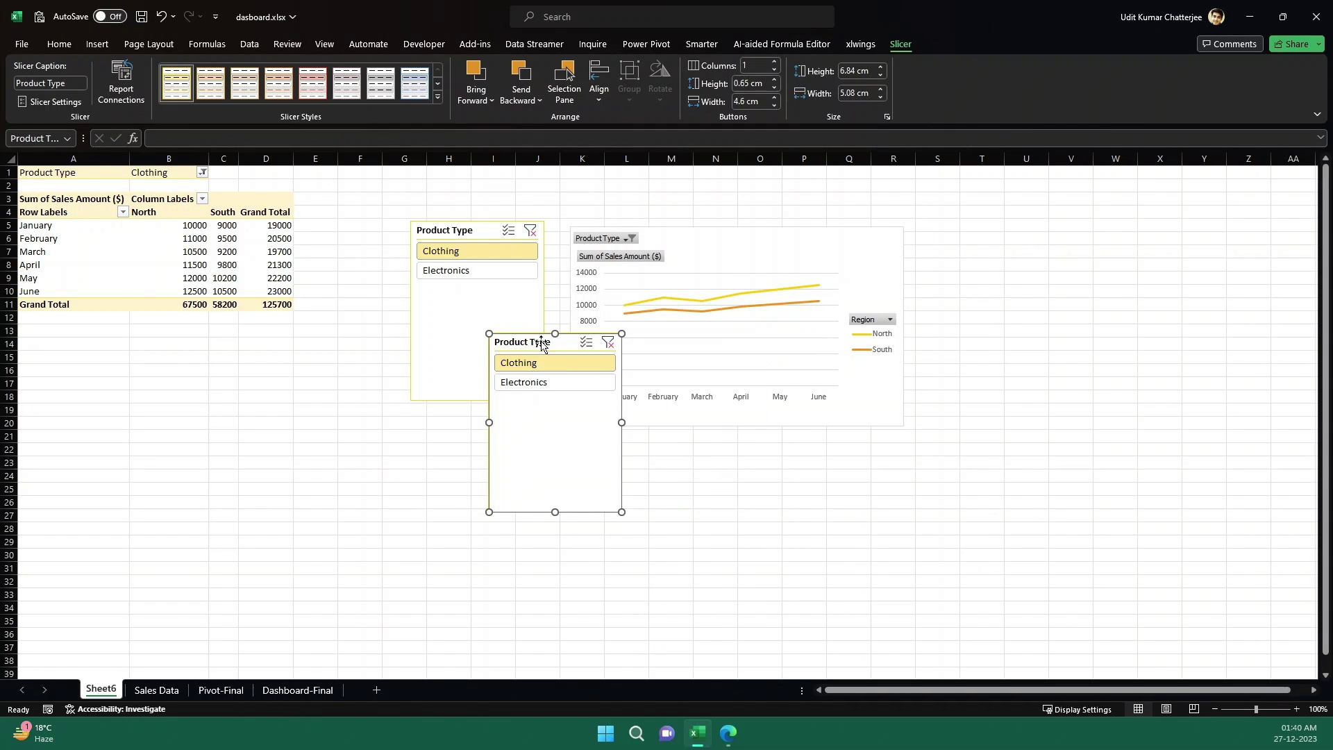
pyautogui.click(479, 234)
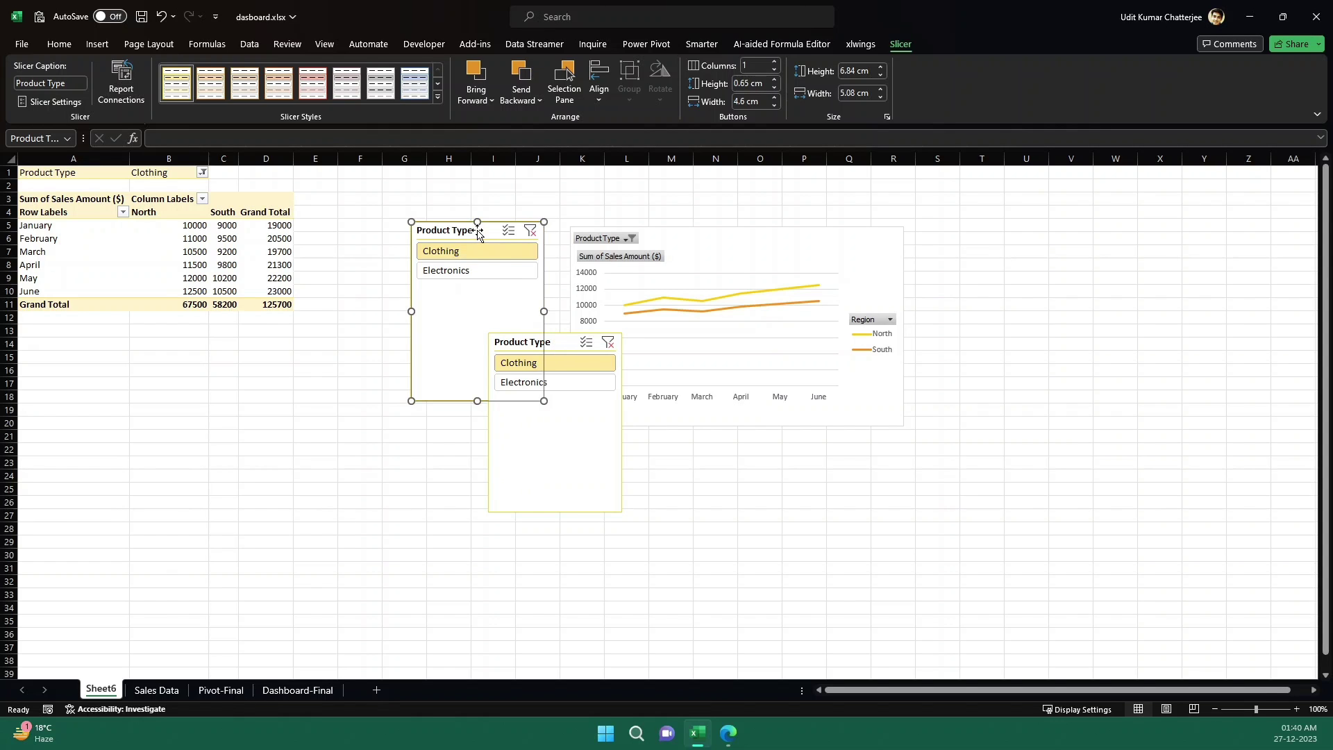
pyautogui.press('Delete')
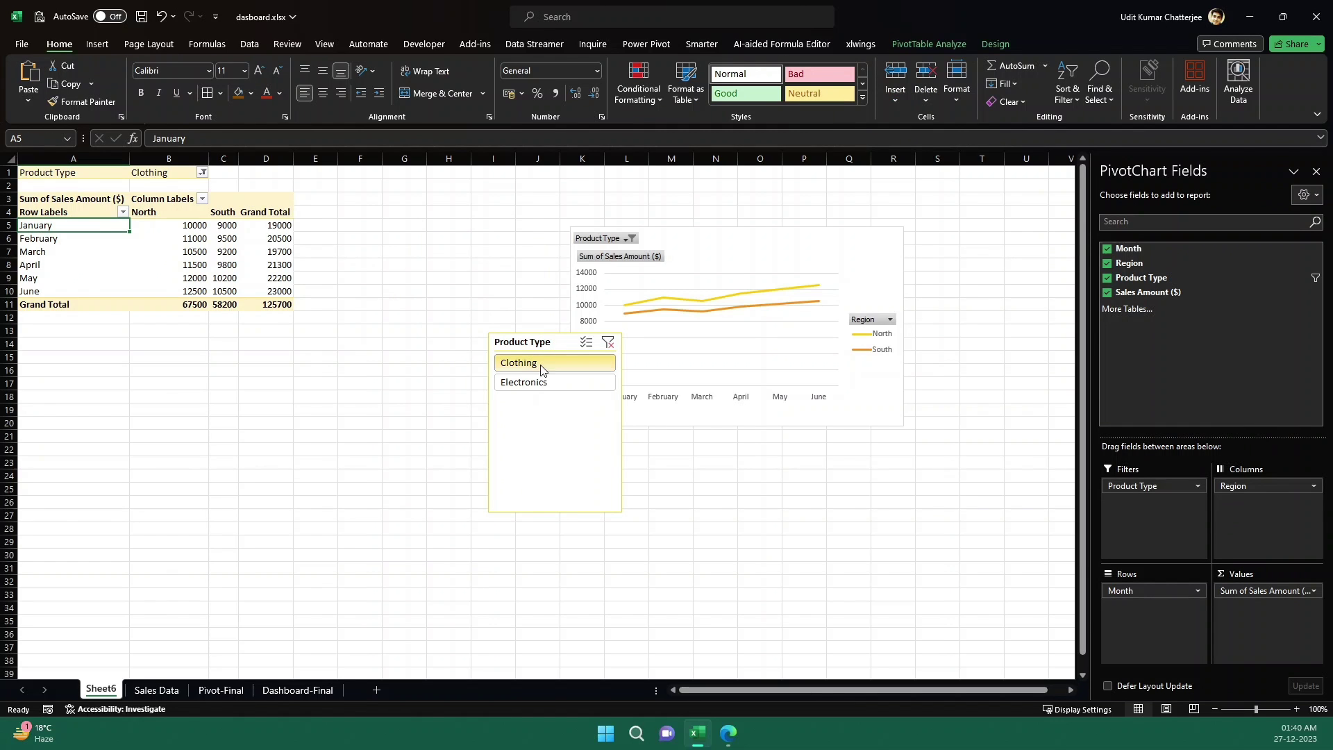
# Test the new slicer with Electronics and Clothing, then move it to E3 beside the pivot.
pyautogui.click(554, 380)
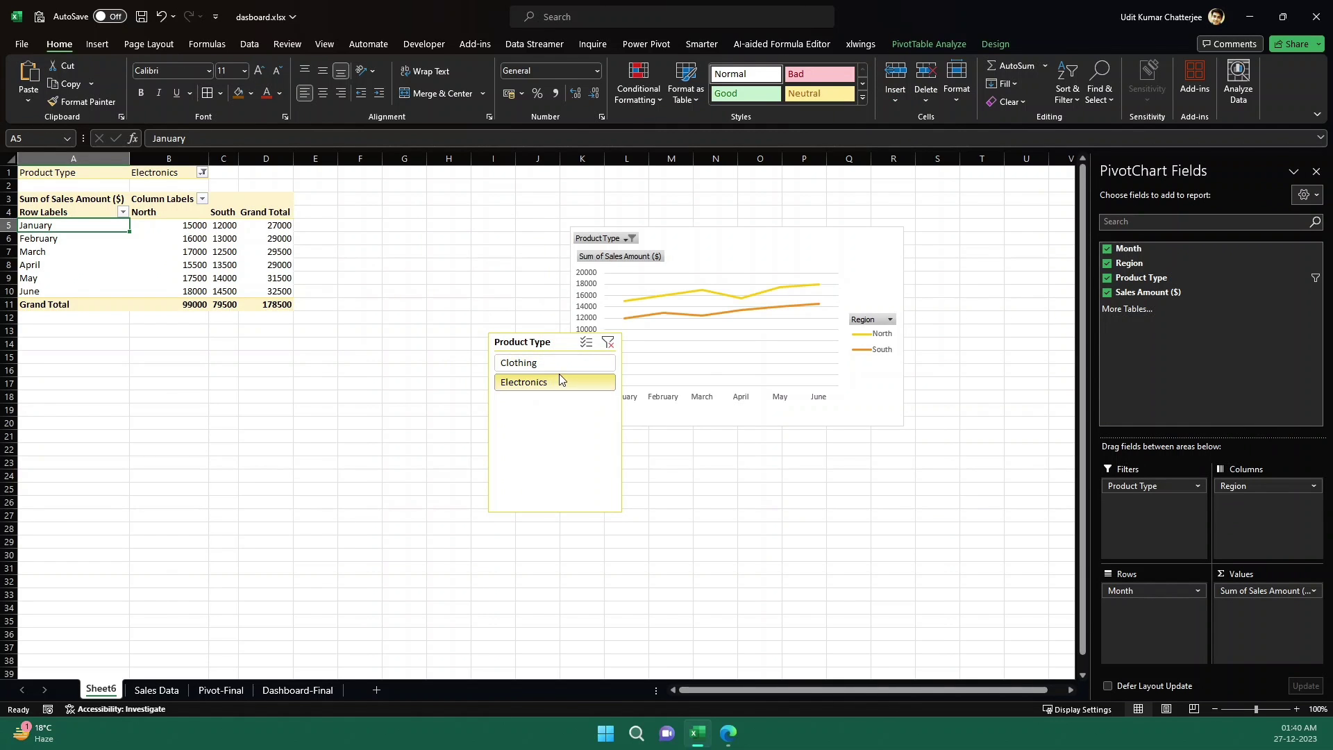
pyautogui.click(560, 359)
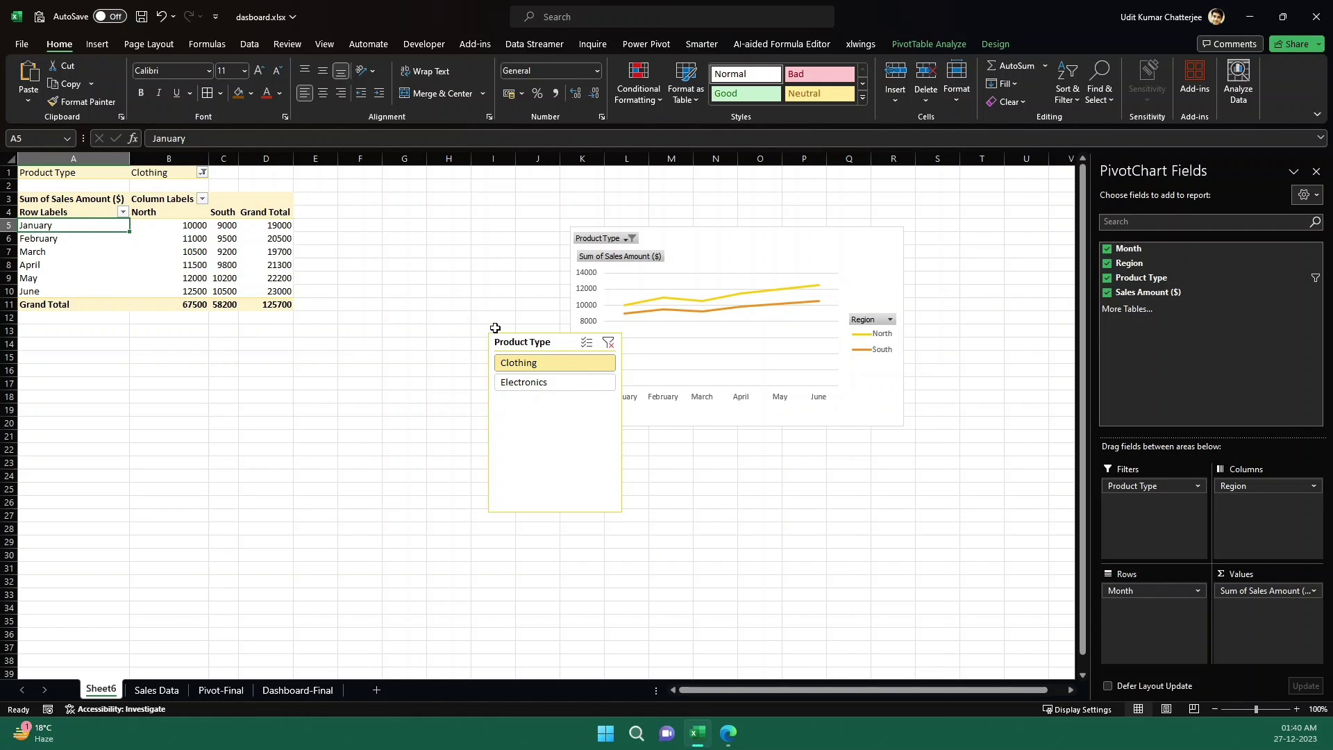
pyautogui.moveTo(568, 339); pyautogui.dragTo(408, 198)
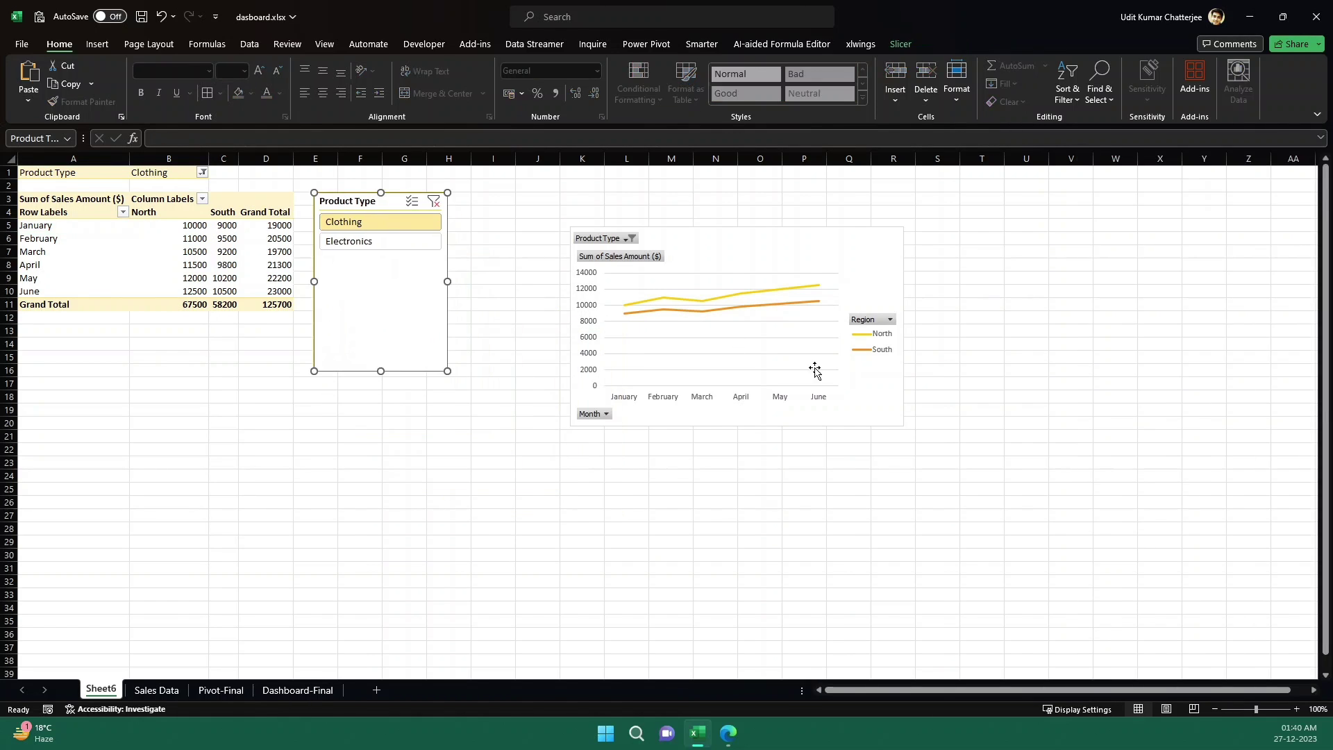
# Set the PivotChart's Product Type field filter to Electronics only, with single-item selection.
pyautogui.click(337, 243)
pyautogui.click(408, 223)
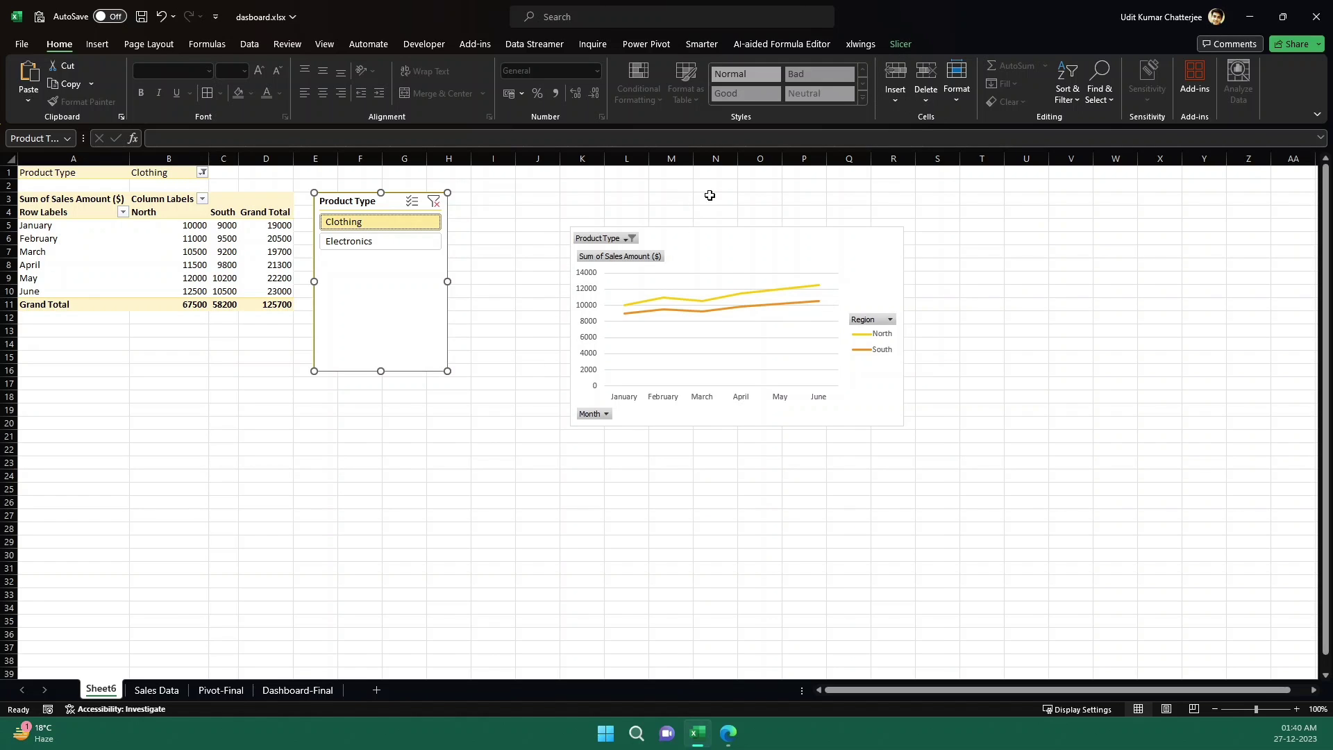
pyautogui.click(758, 244)
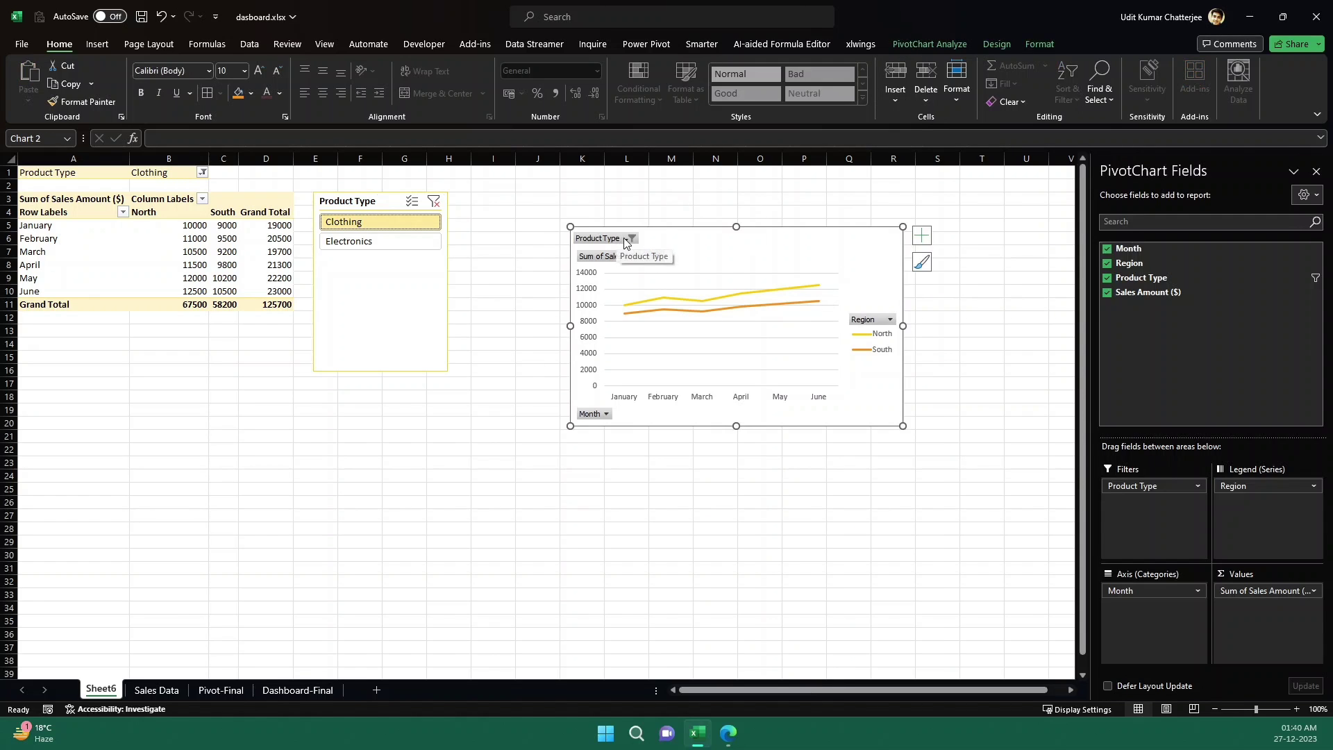
pyautogui.click(626, 243)
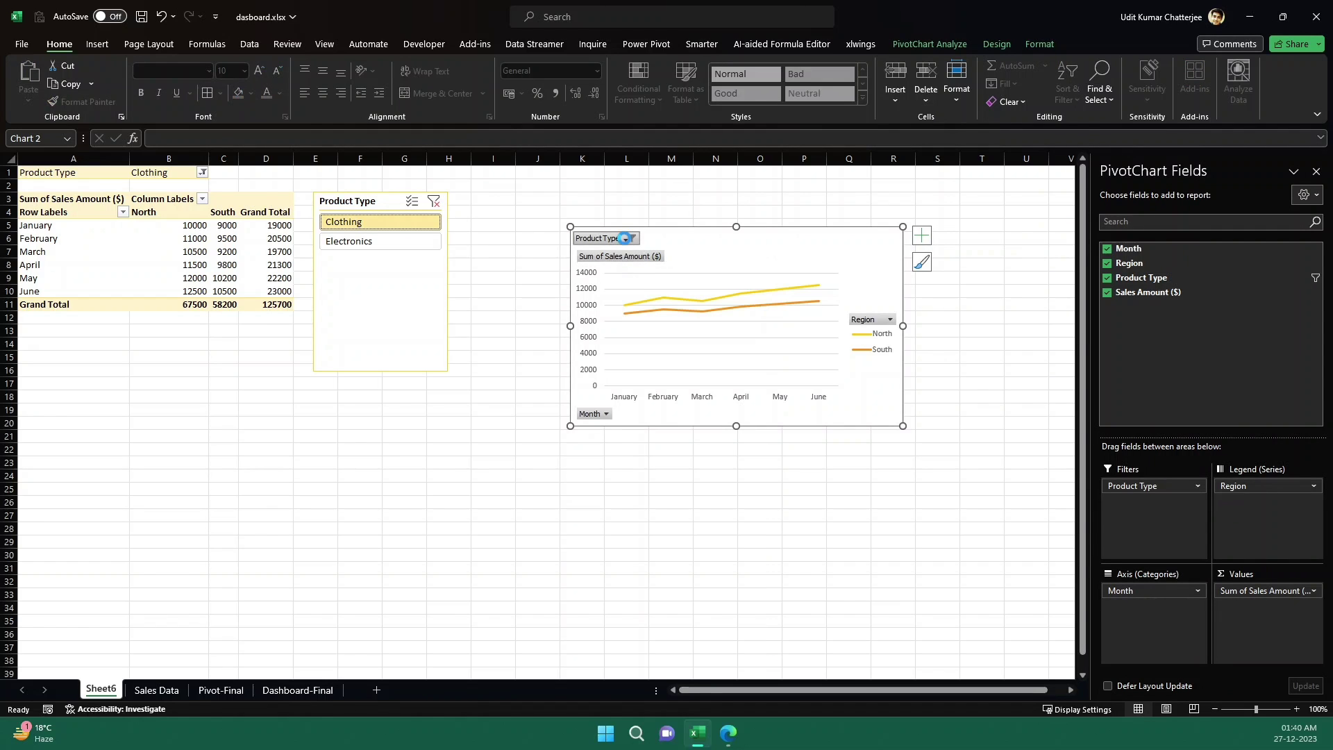
pyautogui.click(628, 239)
pyautogui.click(489, 297)
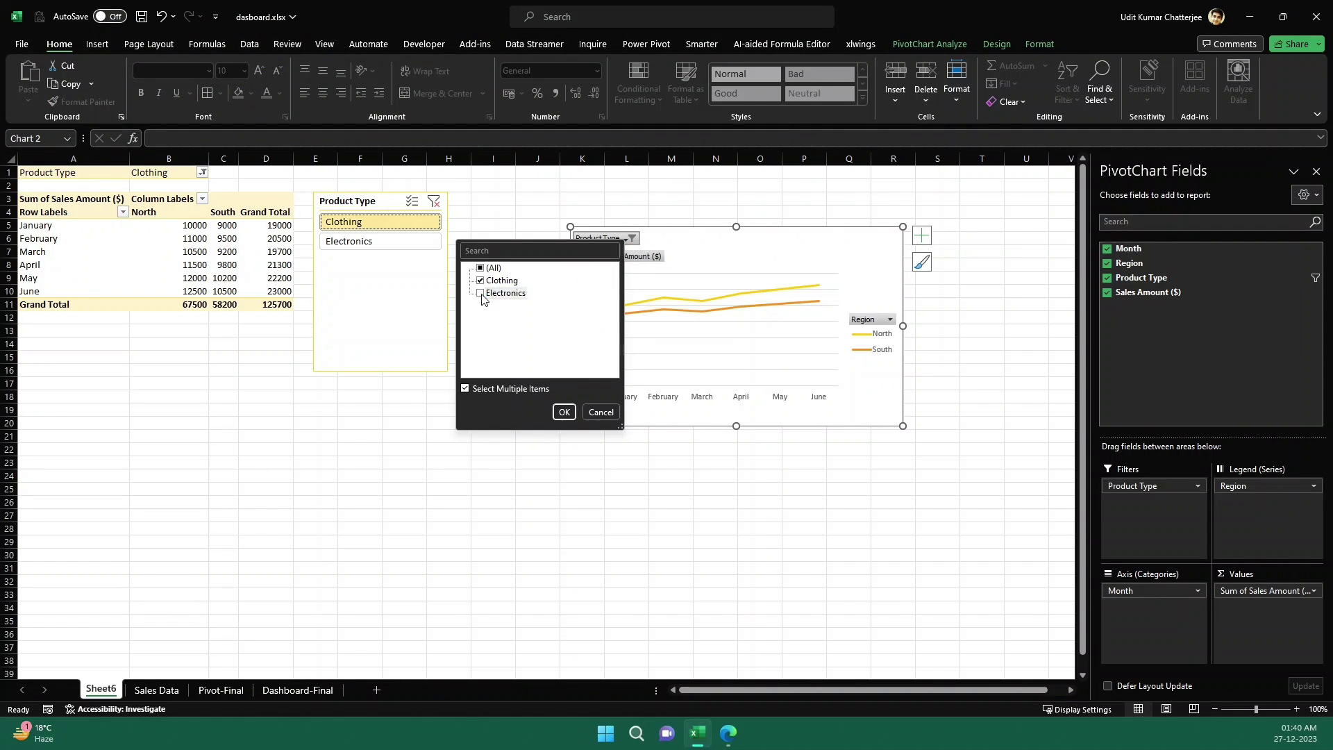
pyautogui.click(465, 388)
pyautogui.click(493, 293)
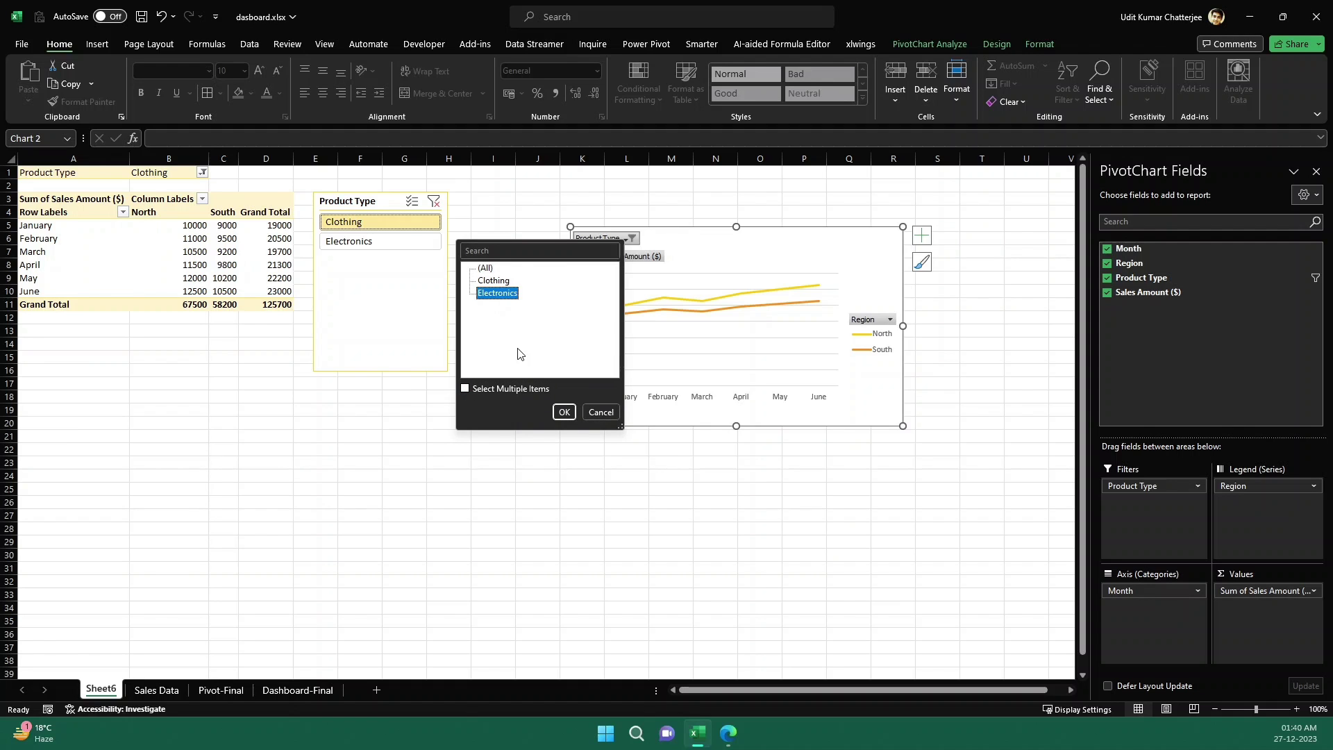
pyautogui.click(563, 411)
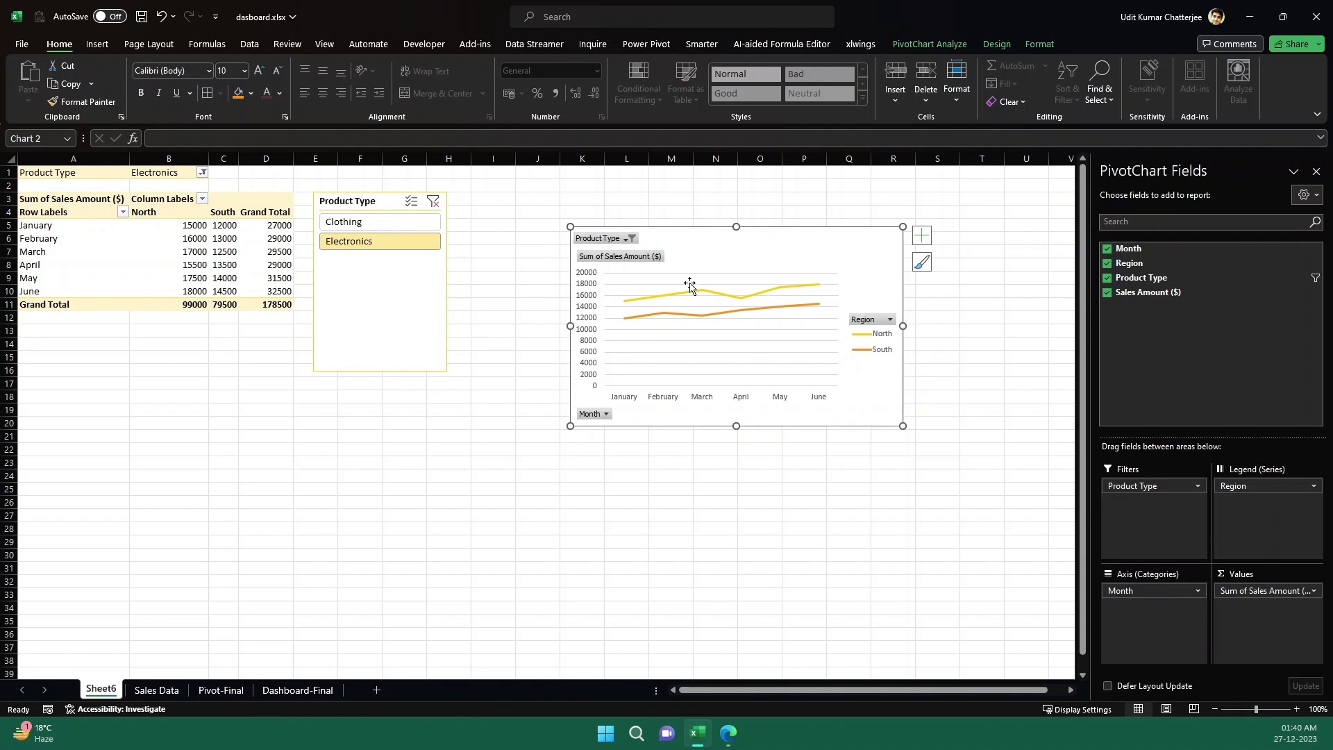
# Inspect the chart's Region and Month filters, closing both without changes.
pyautogui.click(888, 320)
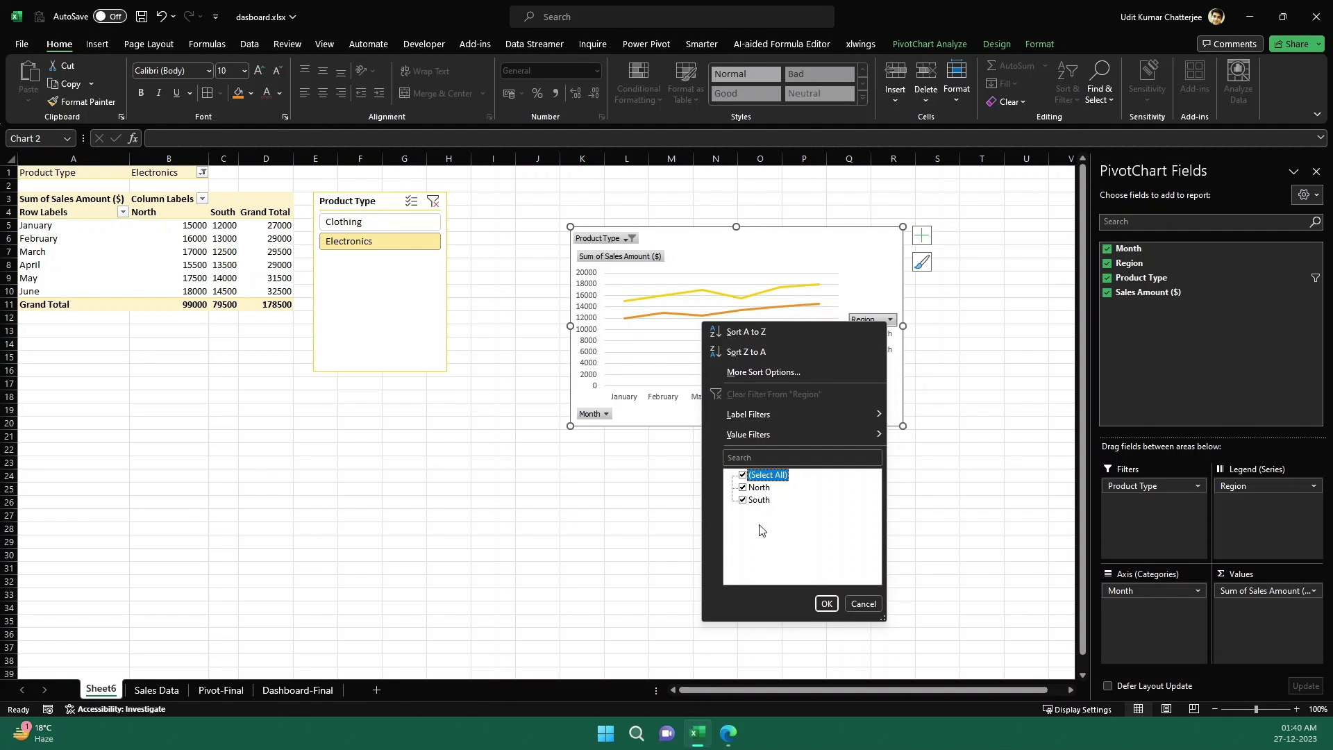
pyautogui.click(863, 603)
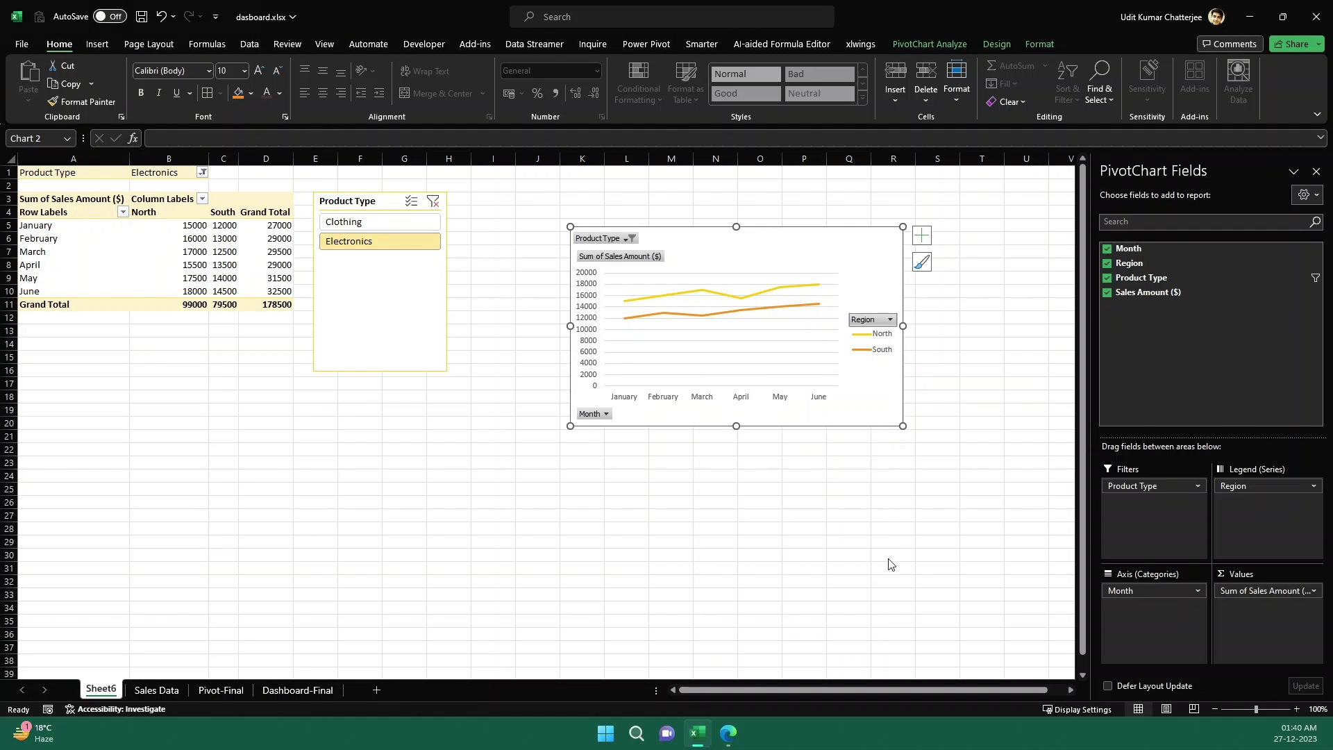
pyautogui.click(874, 347)
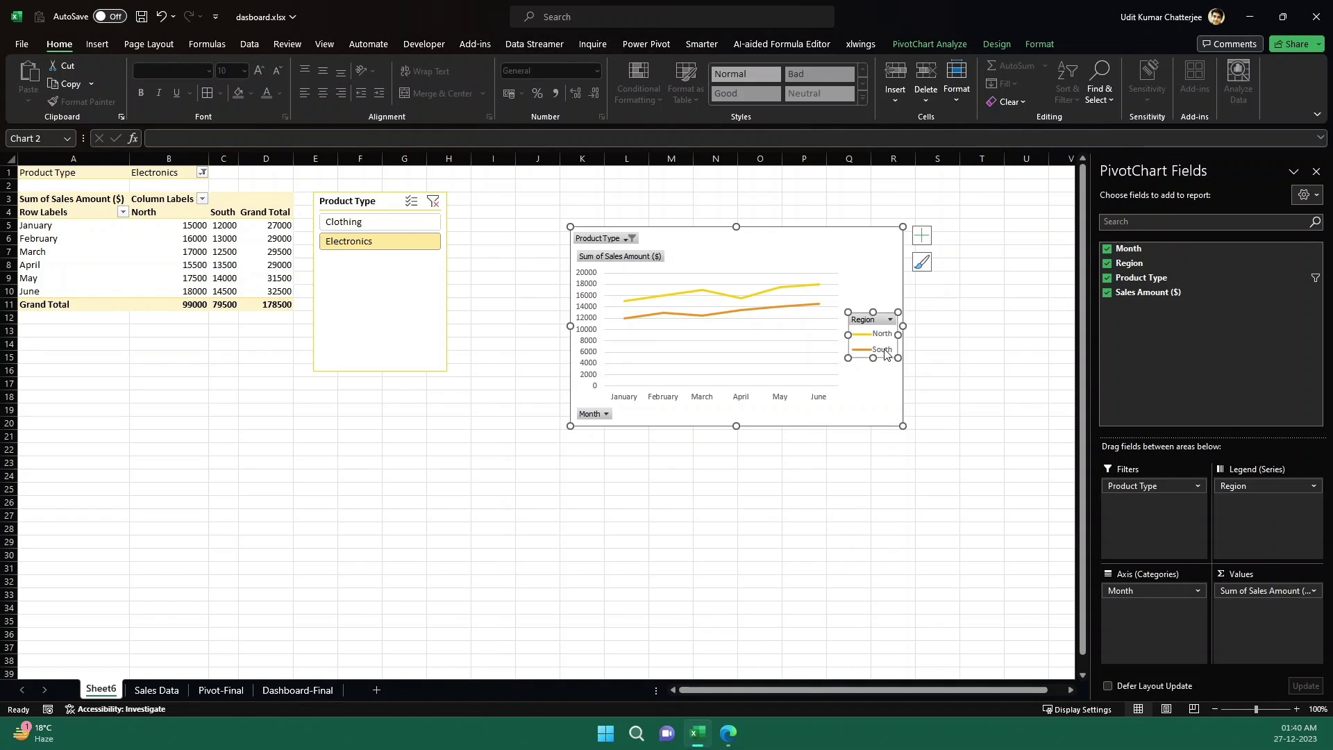
pyautogui.click(607, 414)
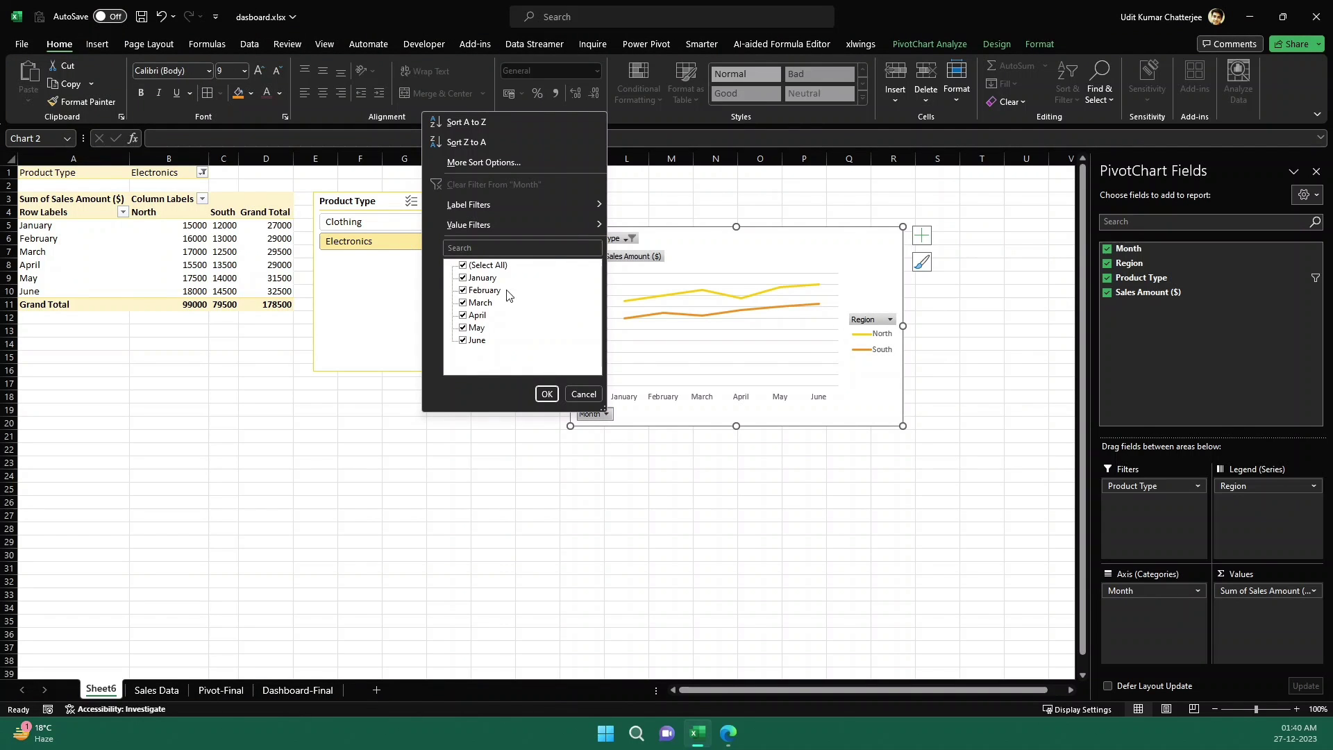
pyautogui.click(789, 391)
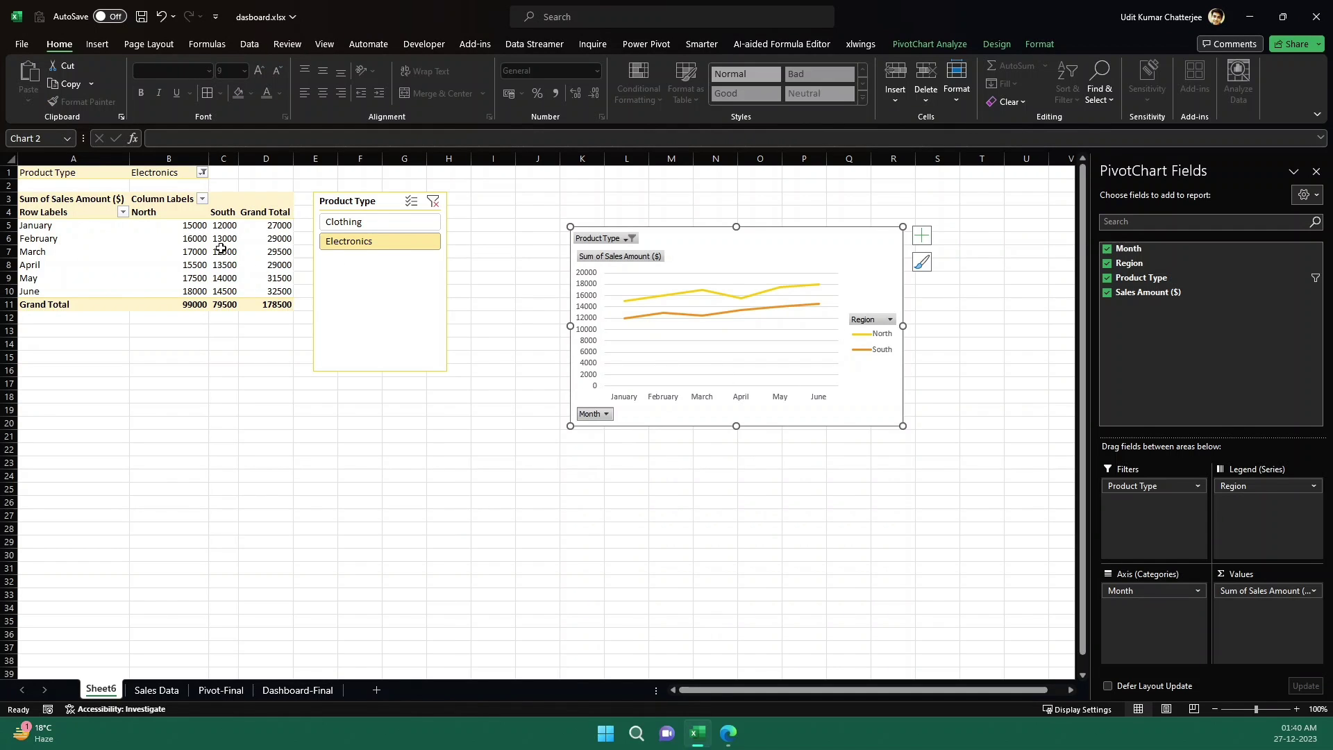
pyautogui.moveTo(170, 285)
# Hide all field buttons on the line PivotChart.
pyautogui.click(827, 261)
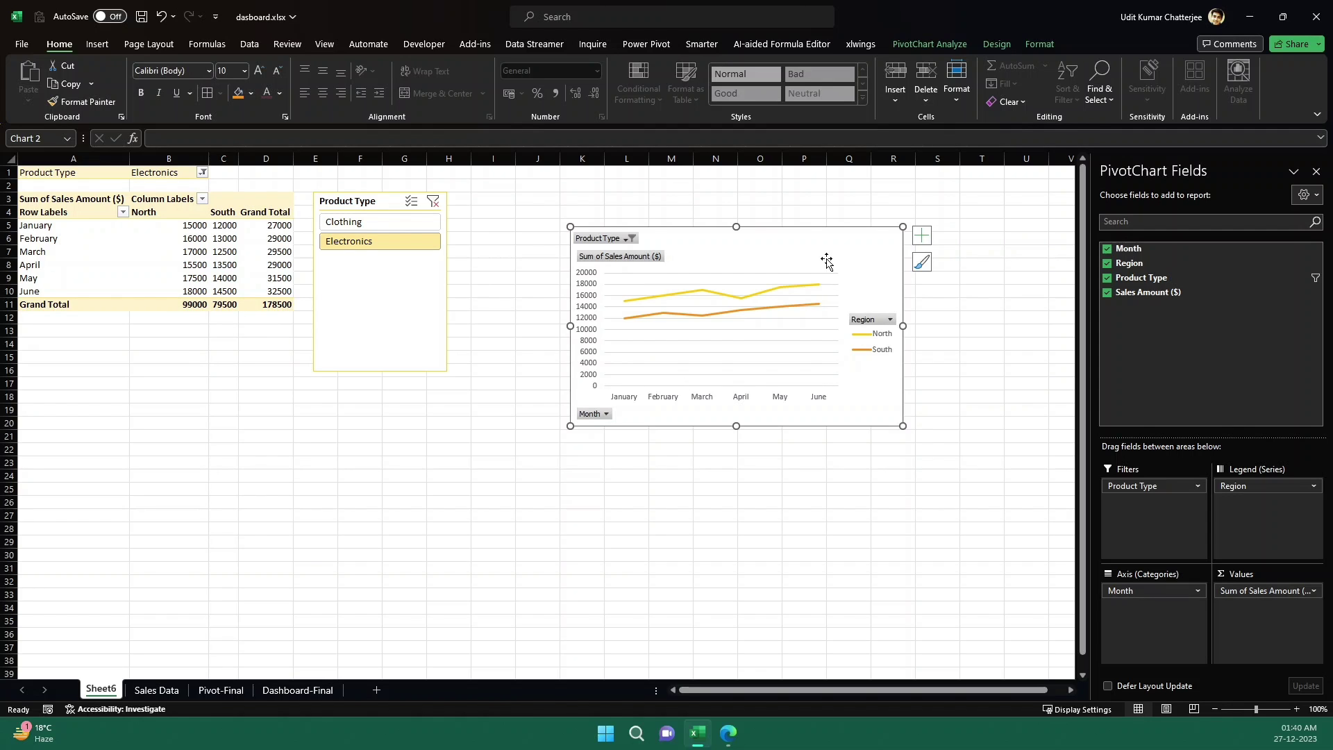
pyautogui.click(928, 45)
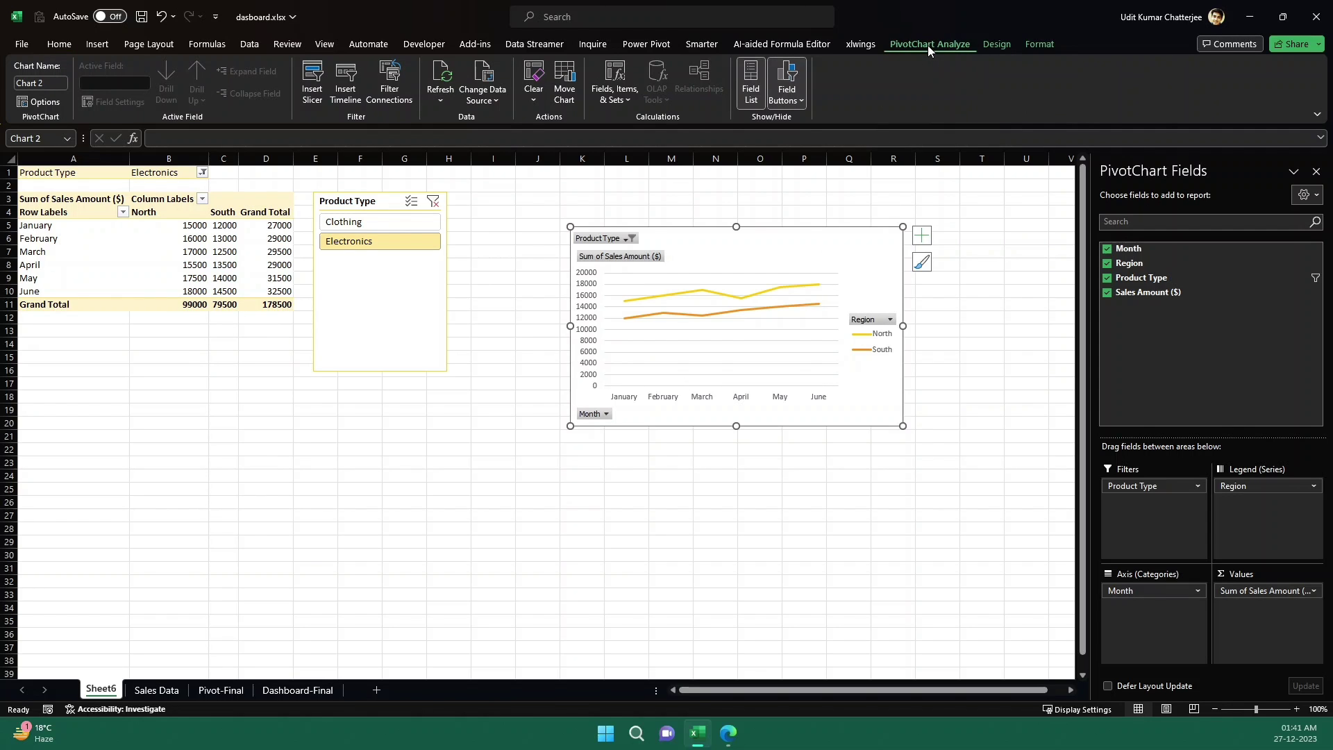
pyautogui.click(795, 104)
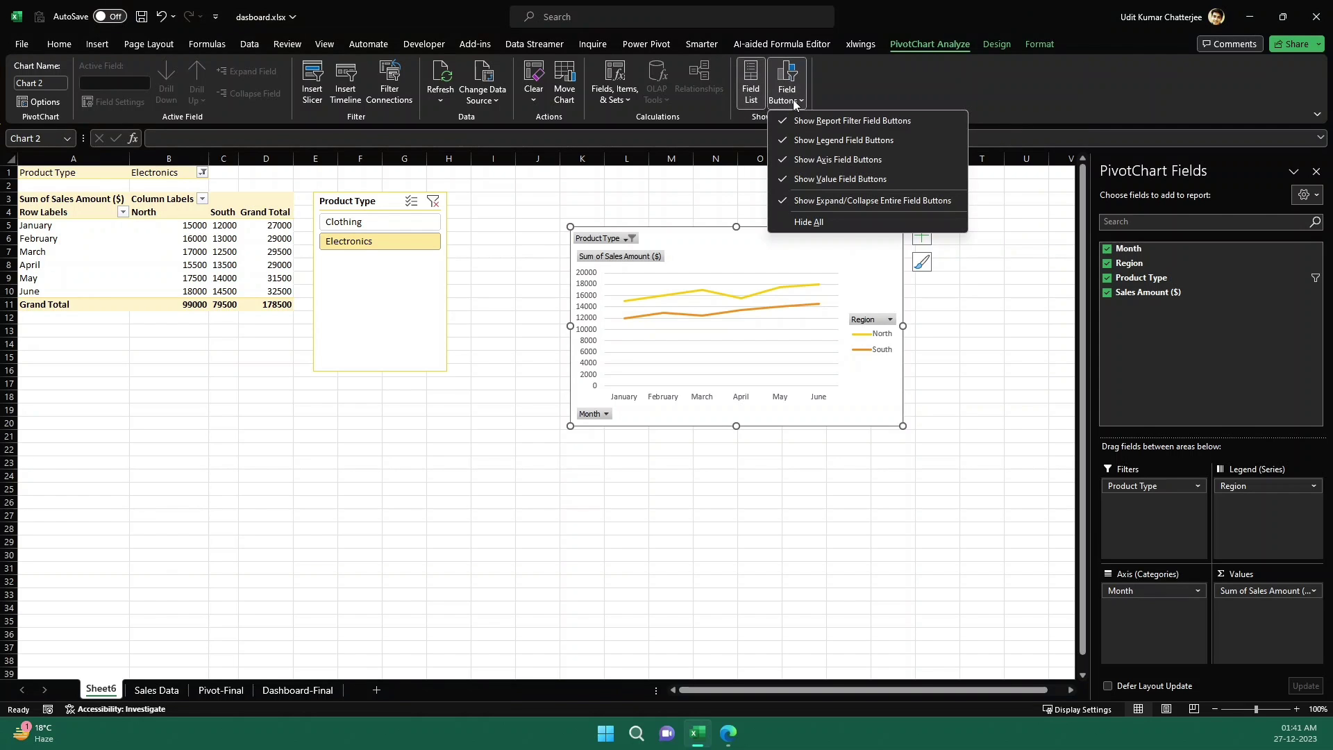
pyautogui.click(832, 220)
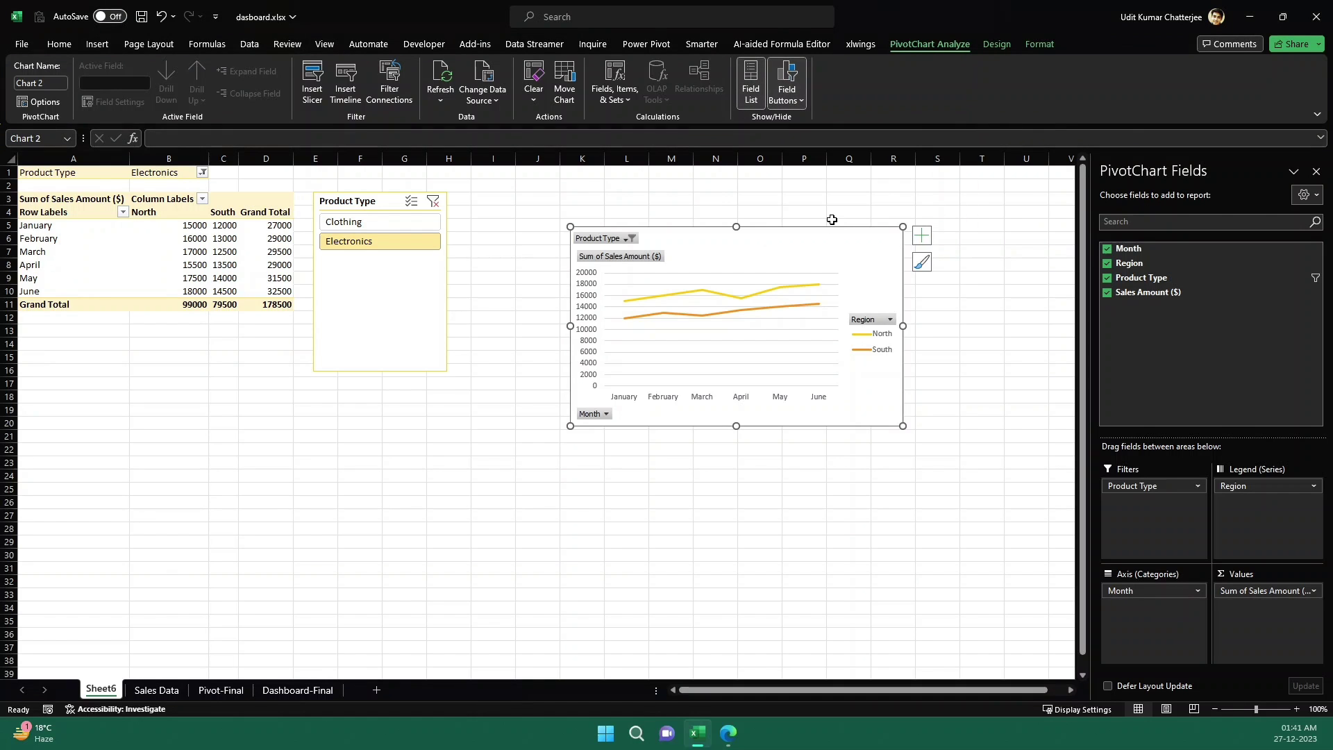
pyautogui.click(849, 198)
pyautogui.click(892, 236)
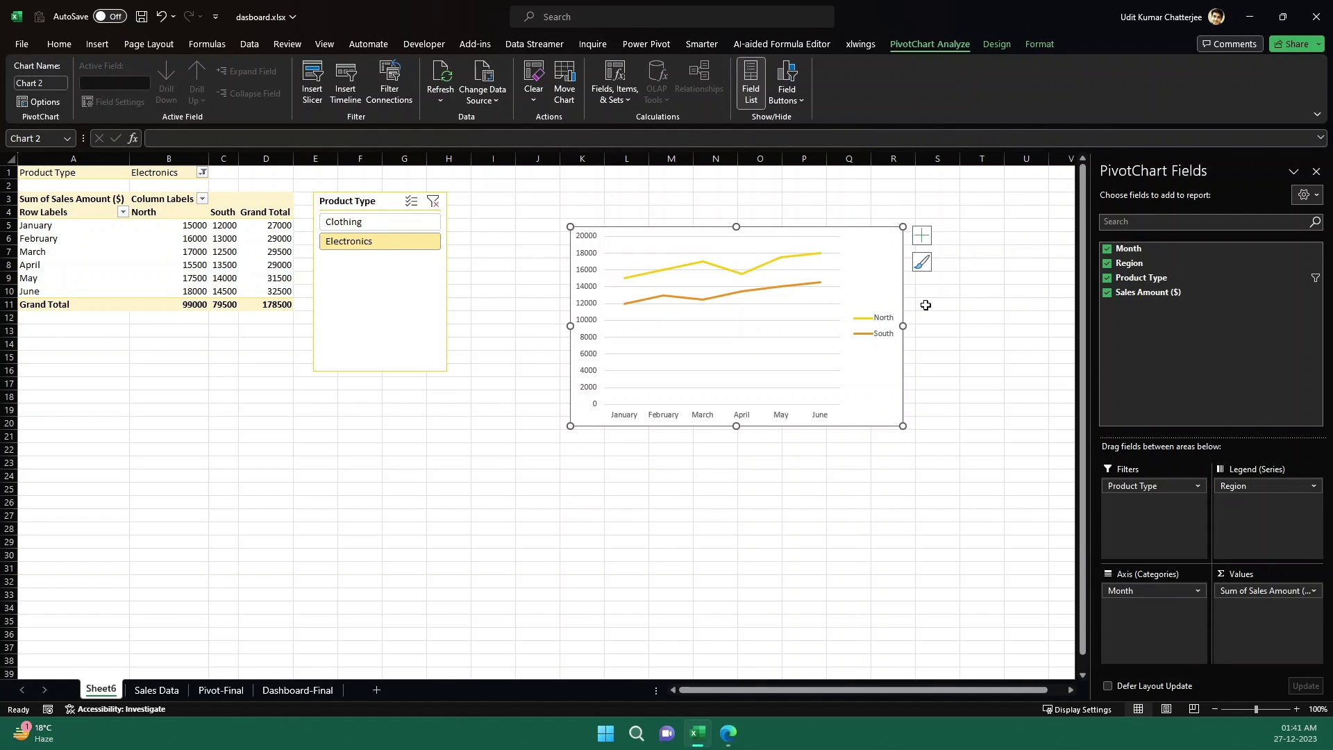
# Add a chart title reading 'Monthly Trend', leaving axis titles off.
pyautogui.click(920, 237)
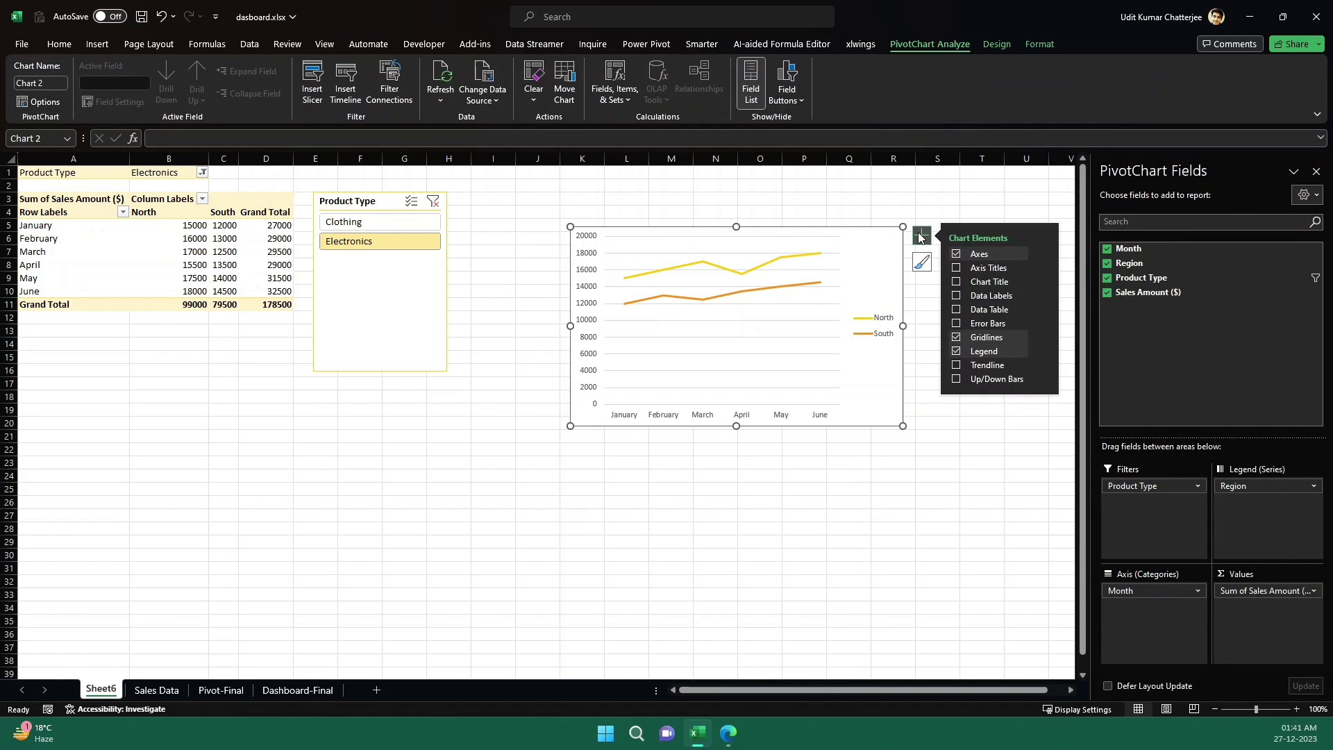
pyautogui.click(956, 269)
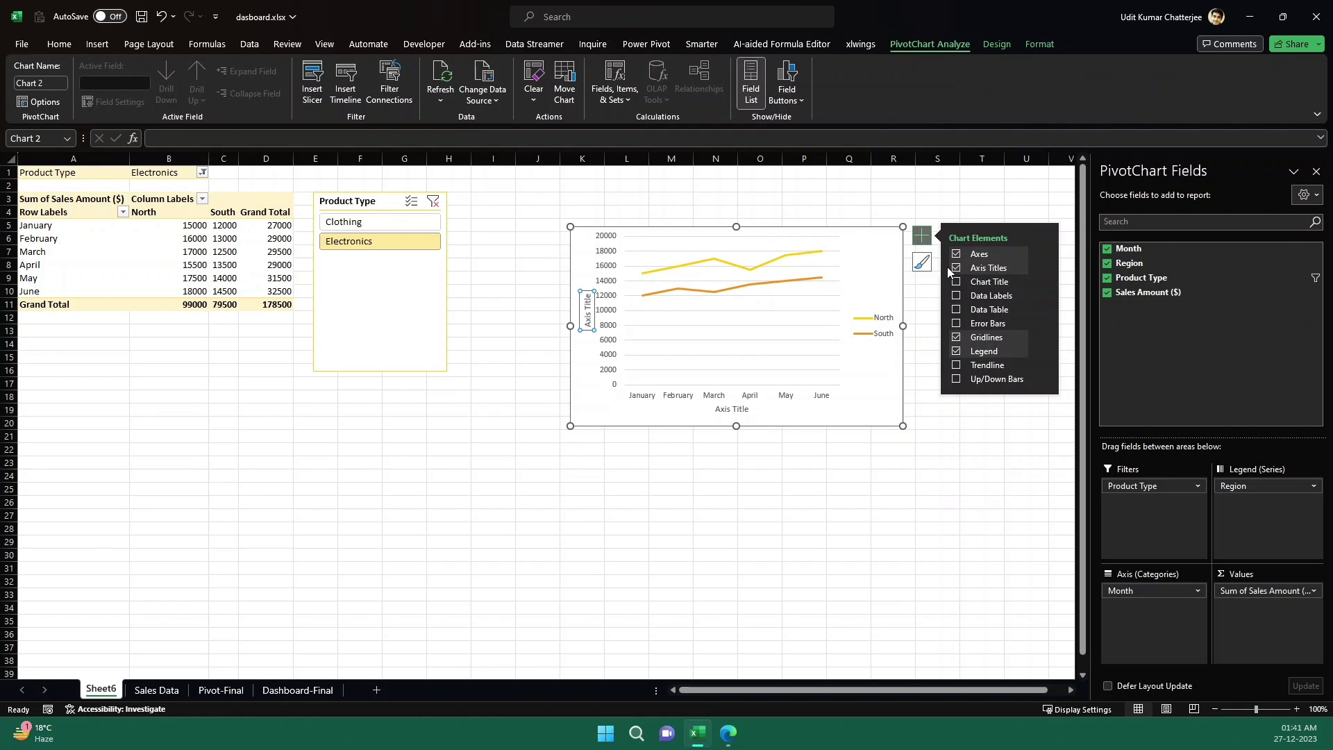
pyautogui.click(956, 269)
pyautogui.click(956, 282)
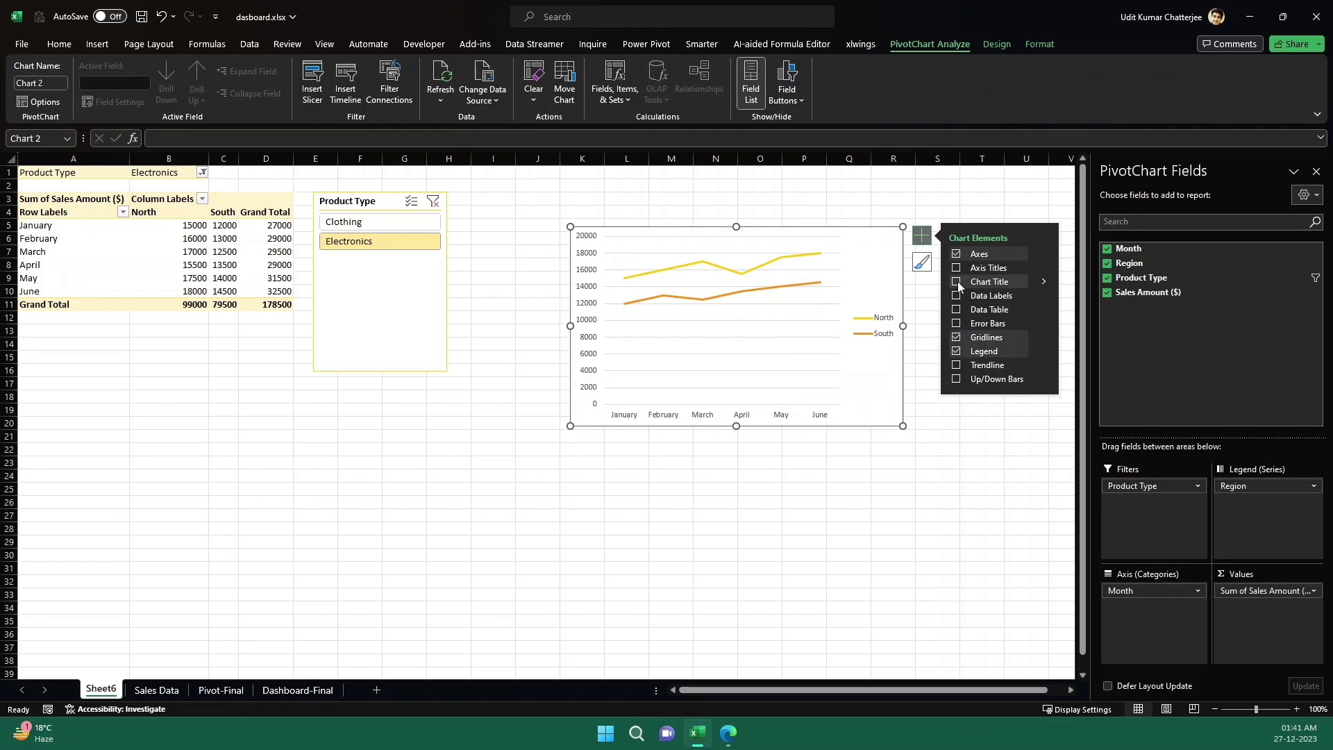
pyautogui.click(759, 242)
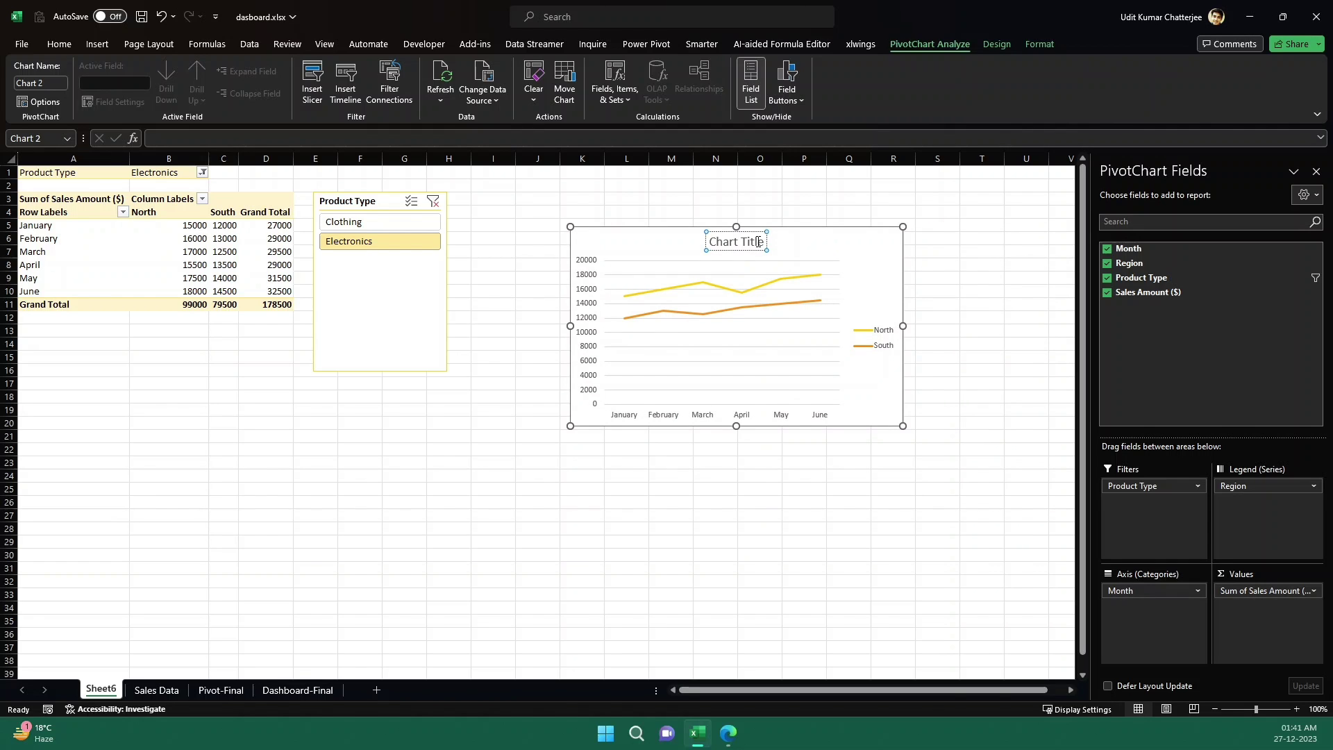
pyautogui.hotkey('ctrl', 'a')
pyautogui.press('BackSpace')
pyautogui.write('Monthly Trend')
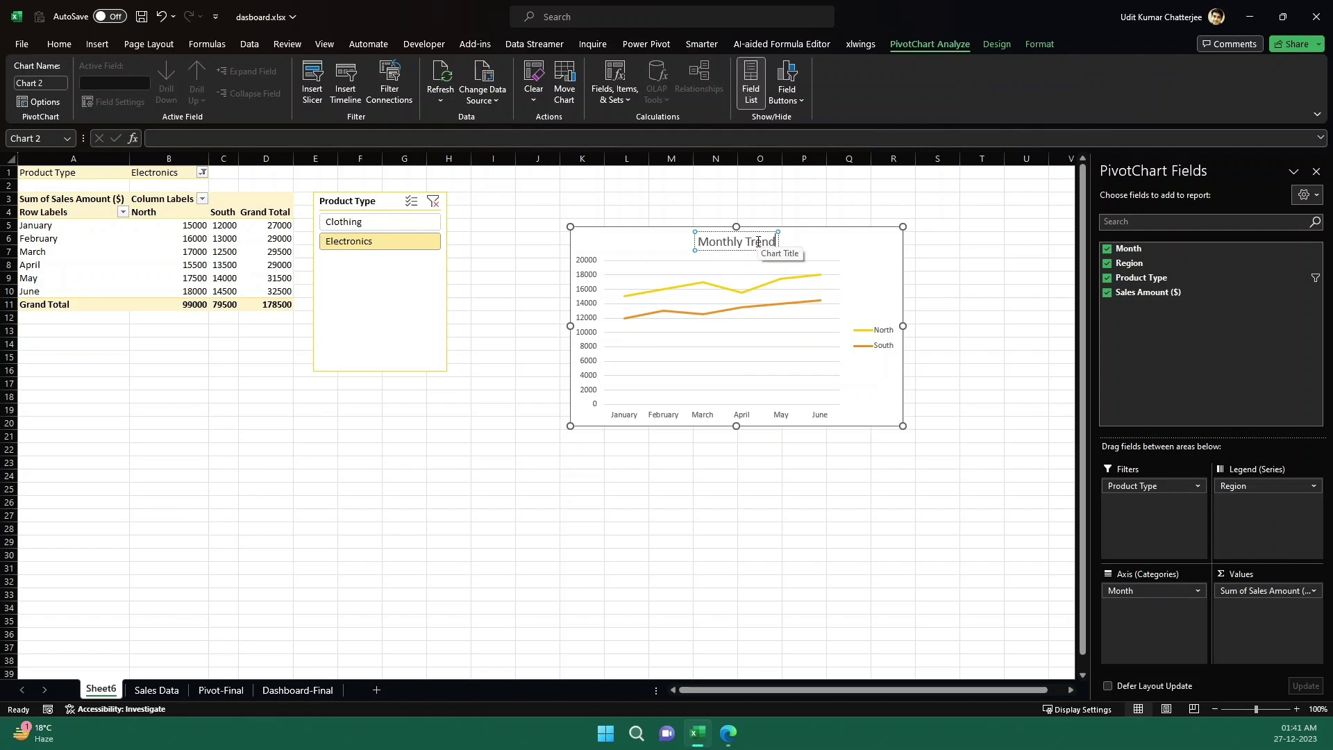
# Use Move Chart to send the Monthly Trend PivotChart to the Sales Data sheet as an object.
pyautogui.click(987, 300)
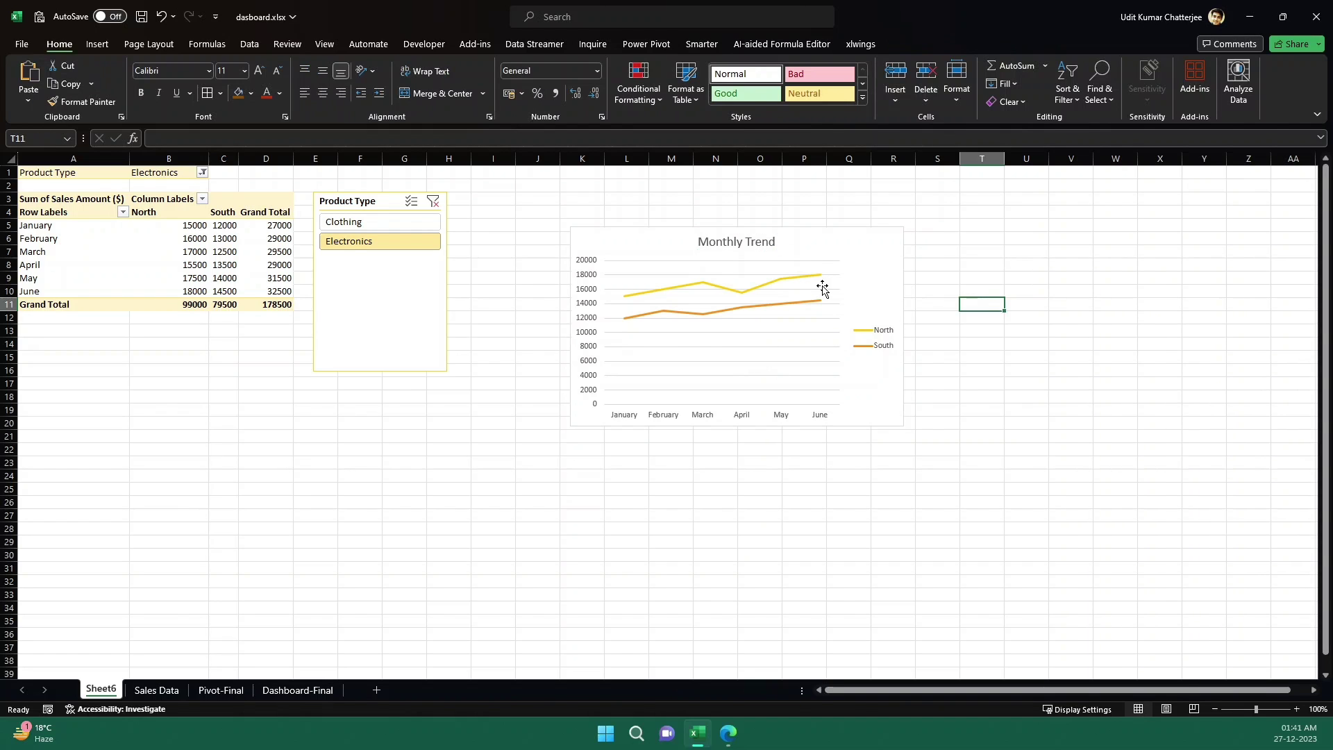
pyautogui.moveTo(789, 284)
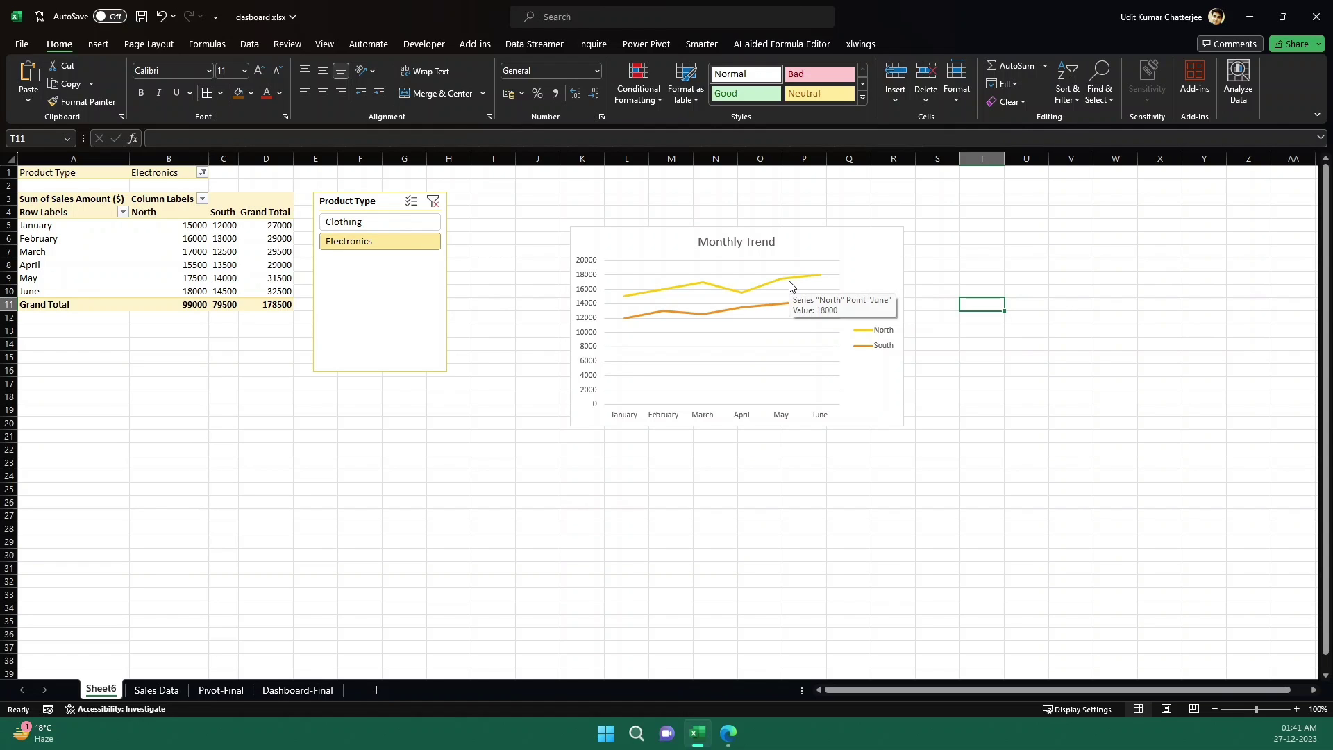
pyautogui.click(821, 239)
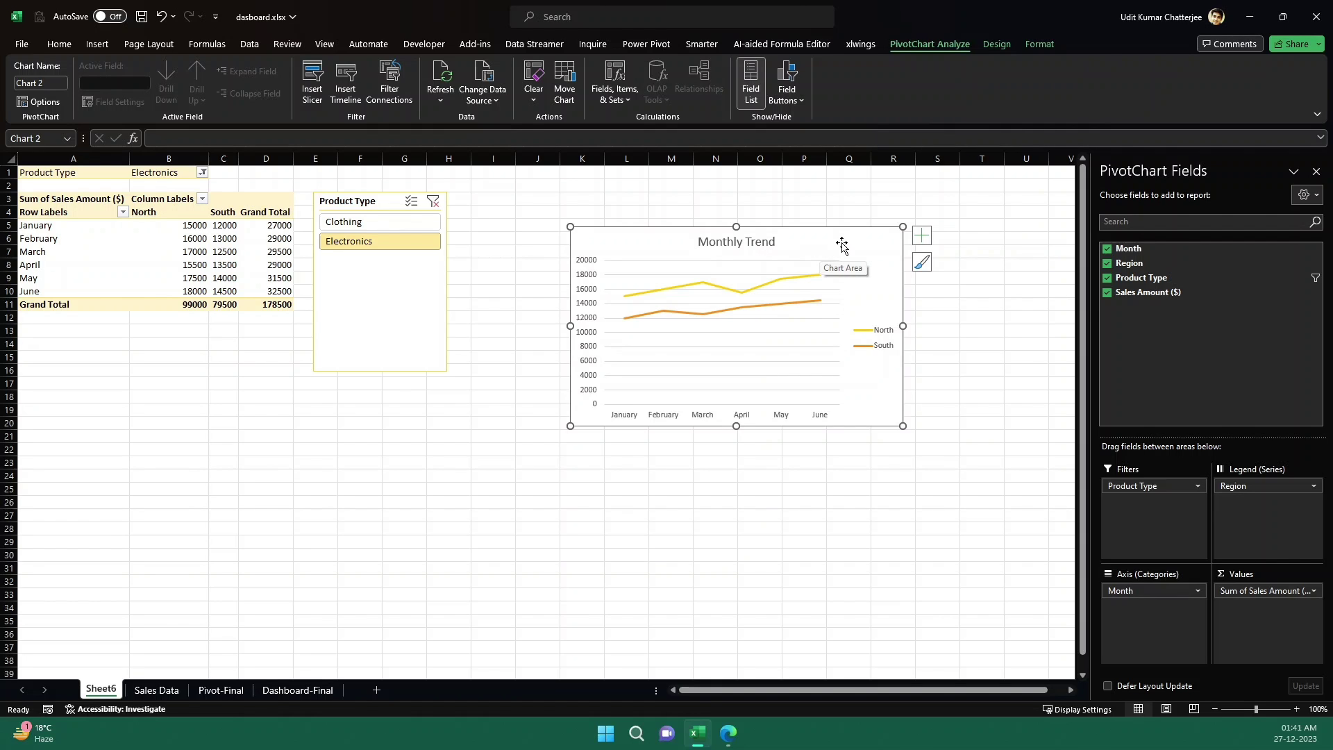
pyautogui.rightClick(841, 245)
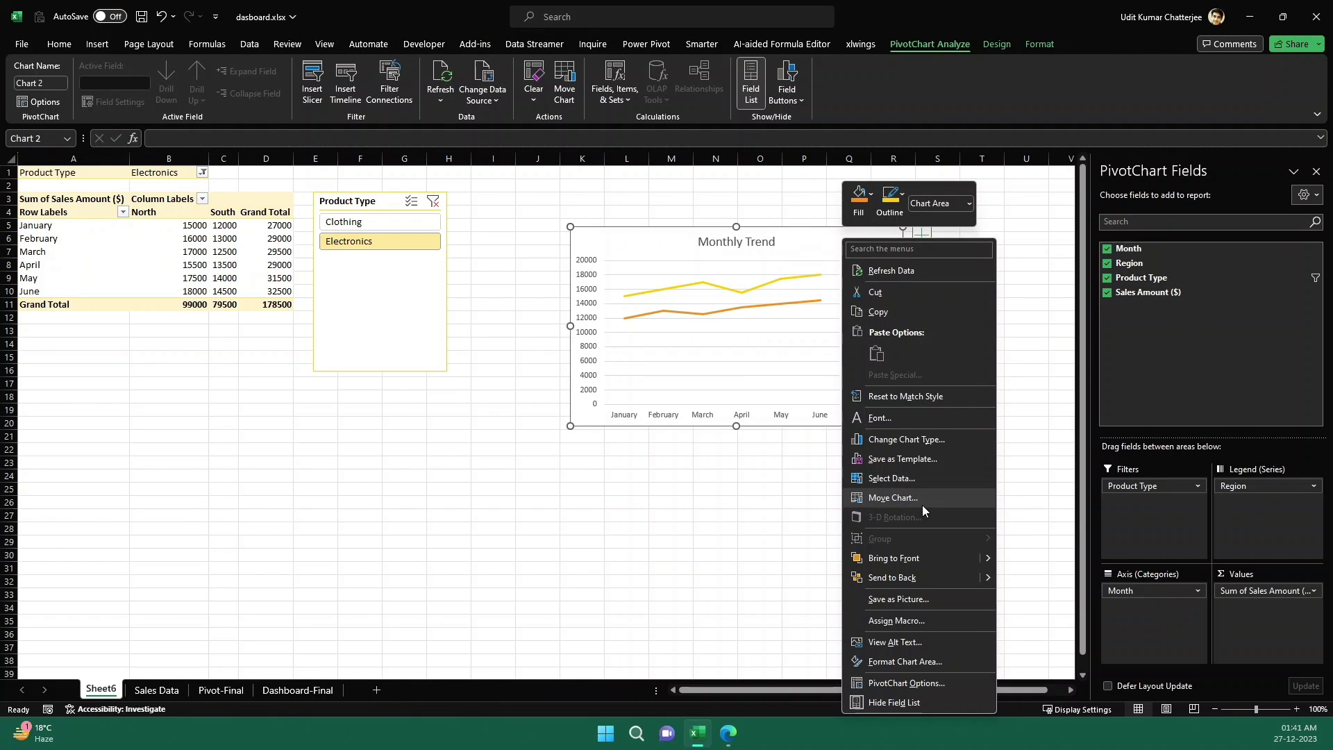
pyautogui.click(893, 497)
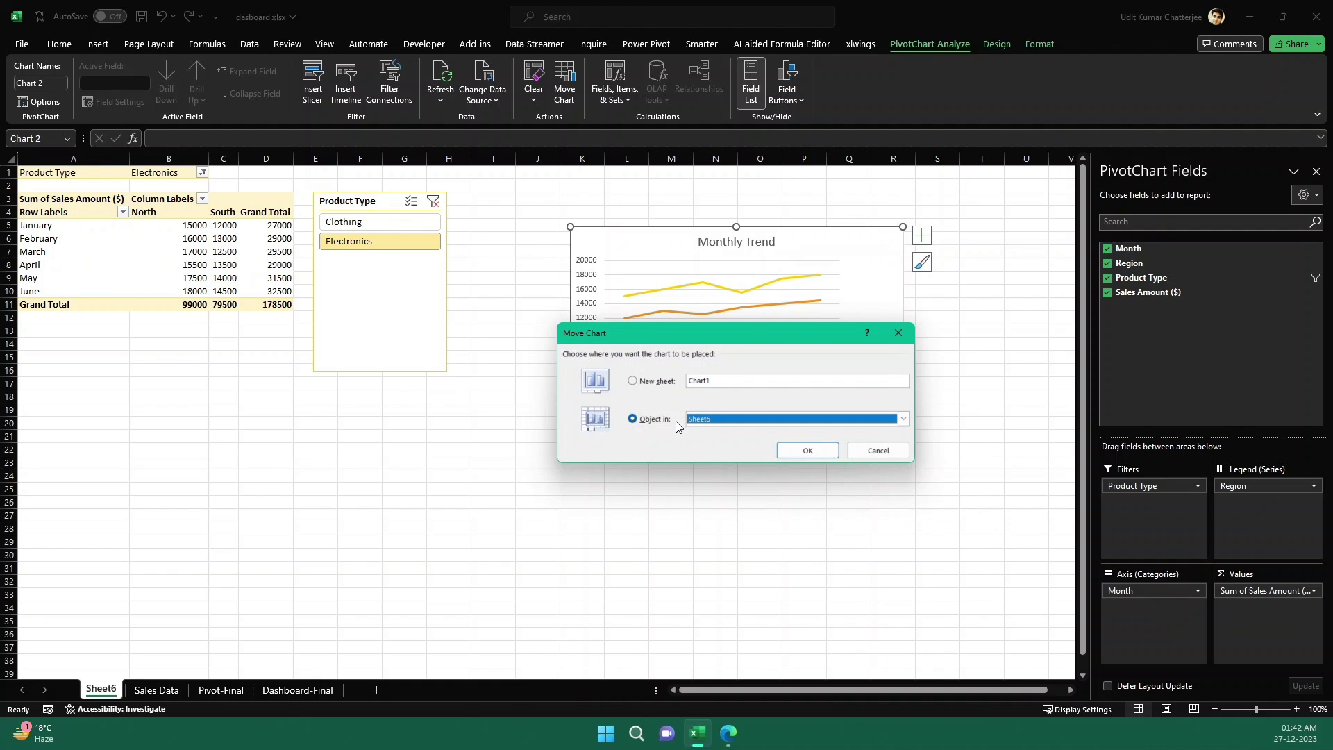
pyautogui.click(734, 418)
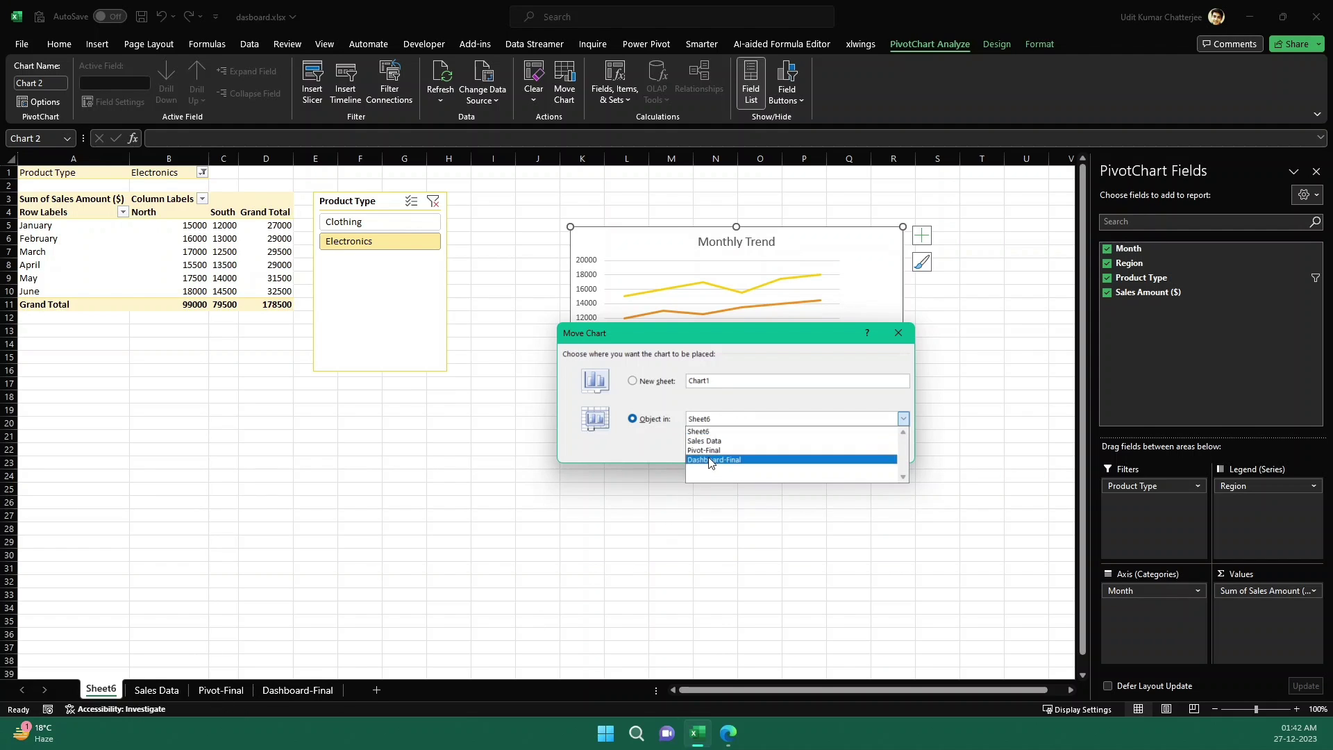
pyautogui.click(718, 442)
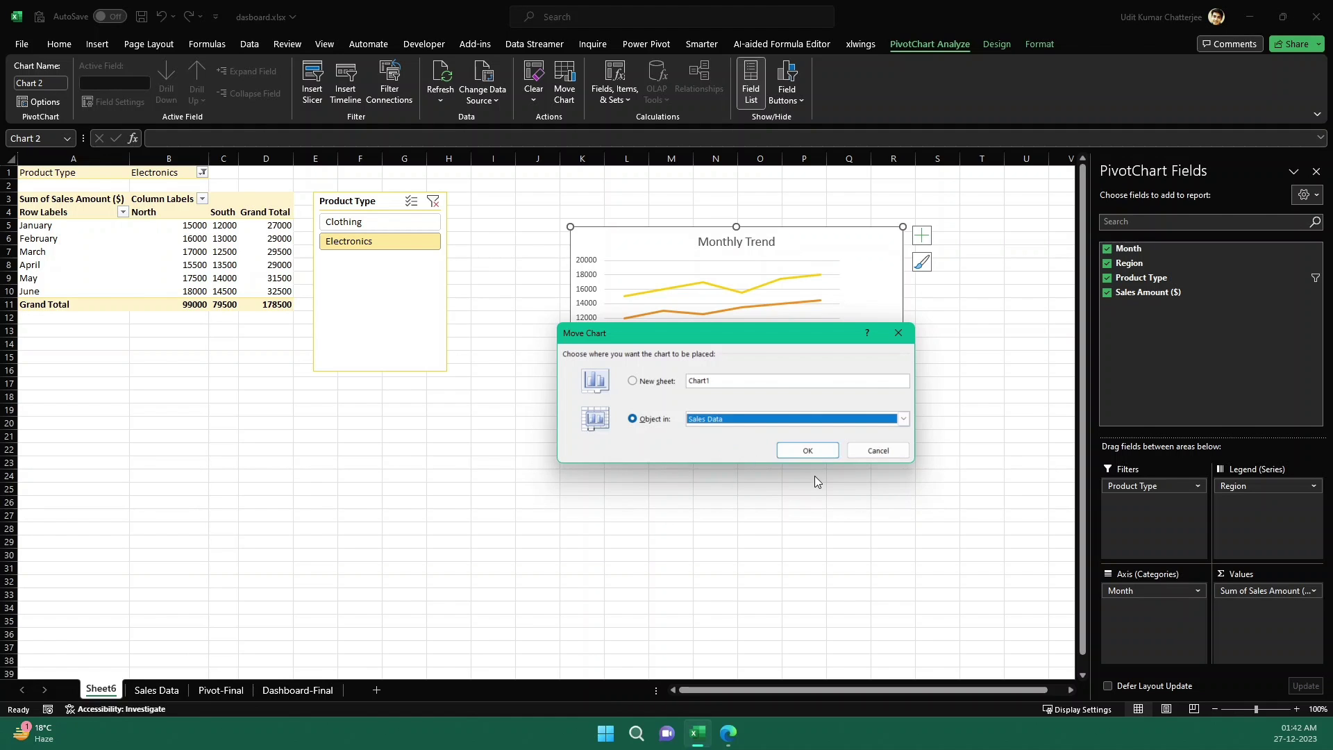
pyautogui.click(822, 447)
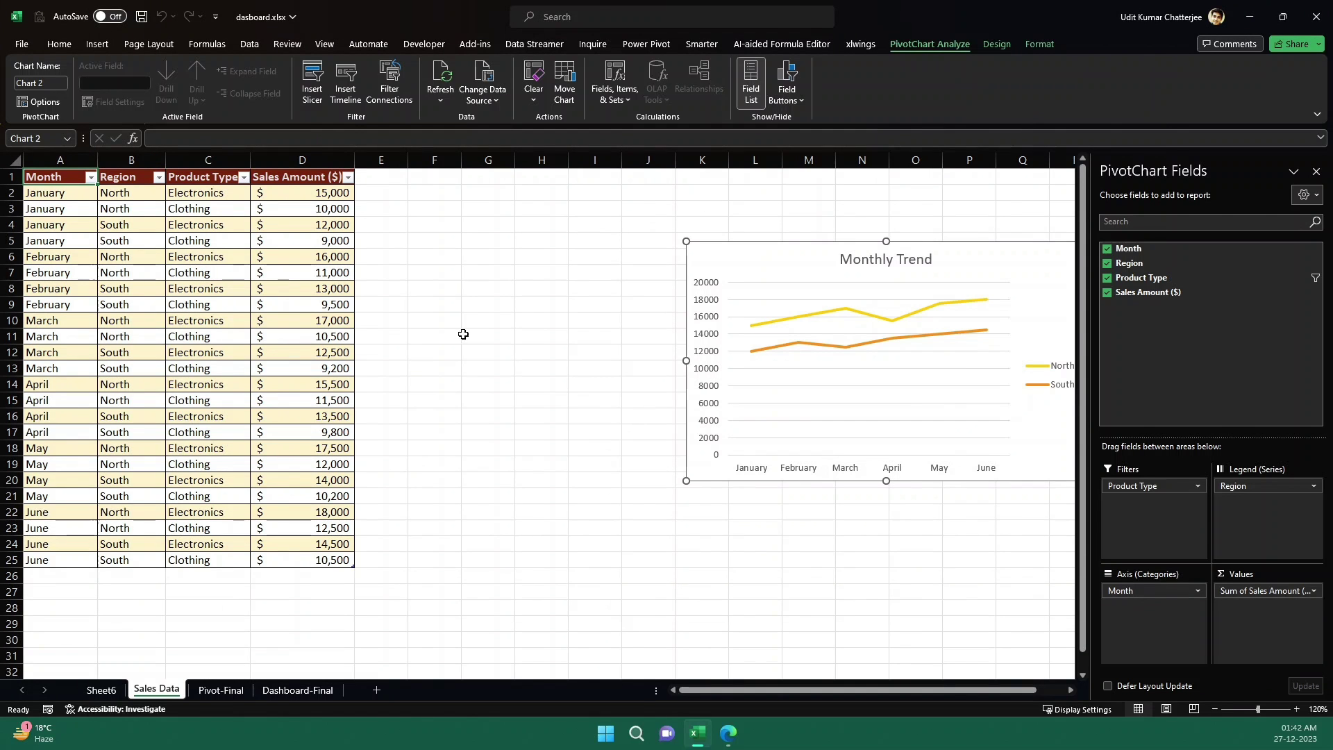
# Shift the chart to columns G–N and filter Sheet6's pivot to Clothing, checking the chart updates.
pyautogui.moveTo(803, 256); pyautogui.dragTo(595, 243)
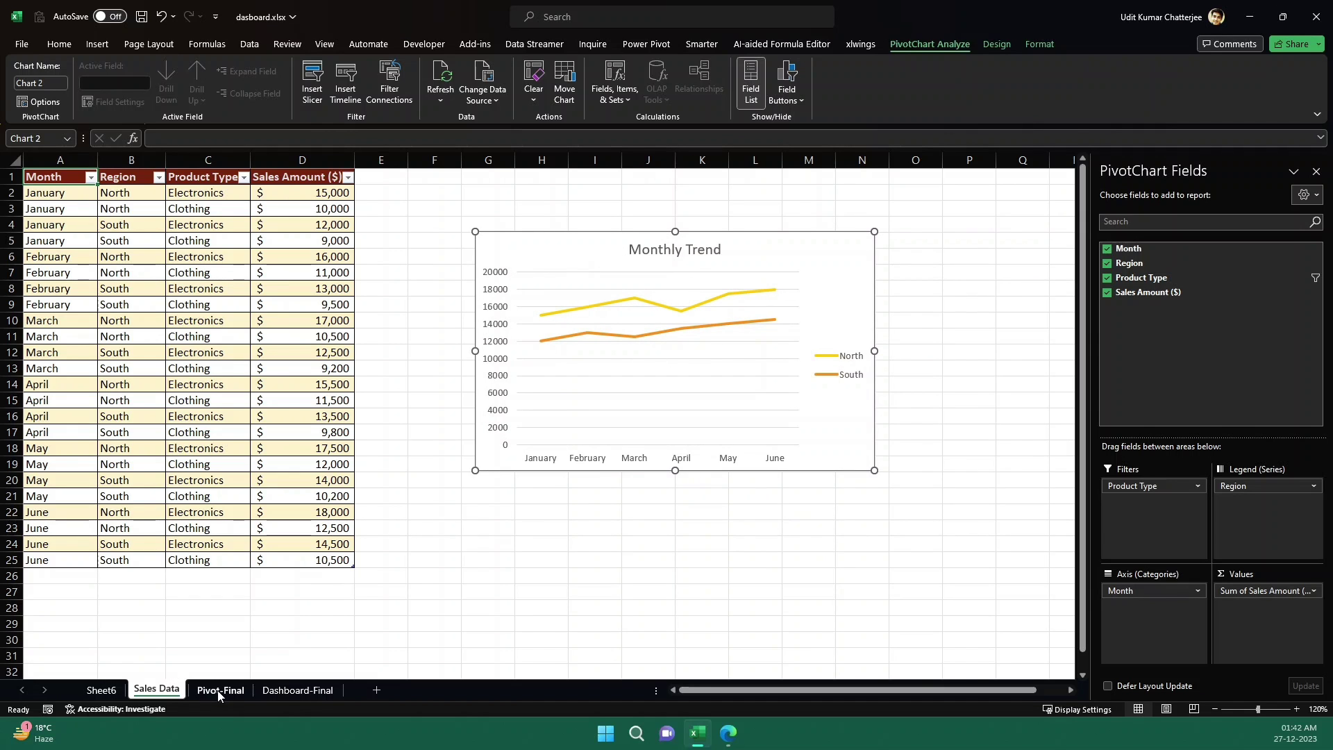
pyautogui.click(94, 690)
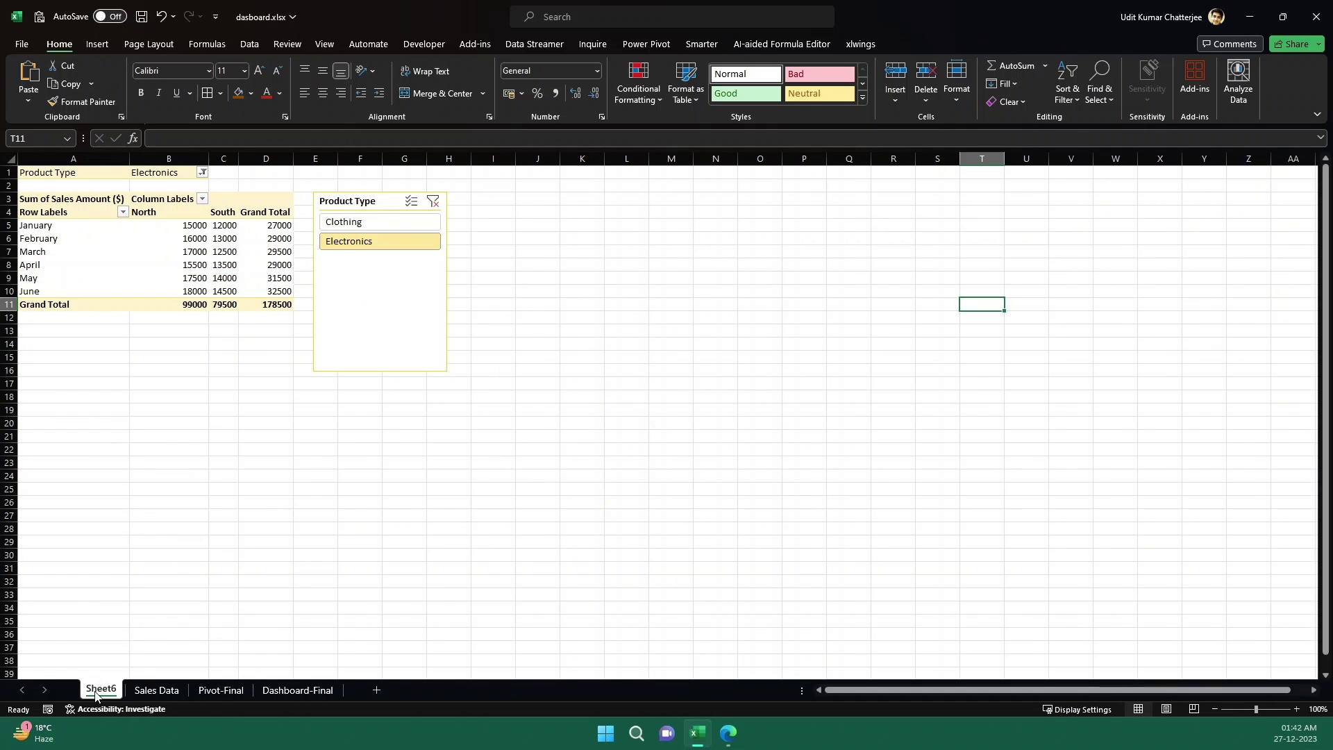
pyautogui.click(386, 222)
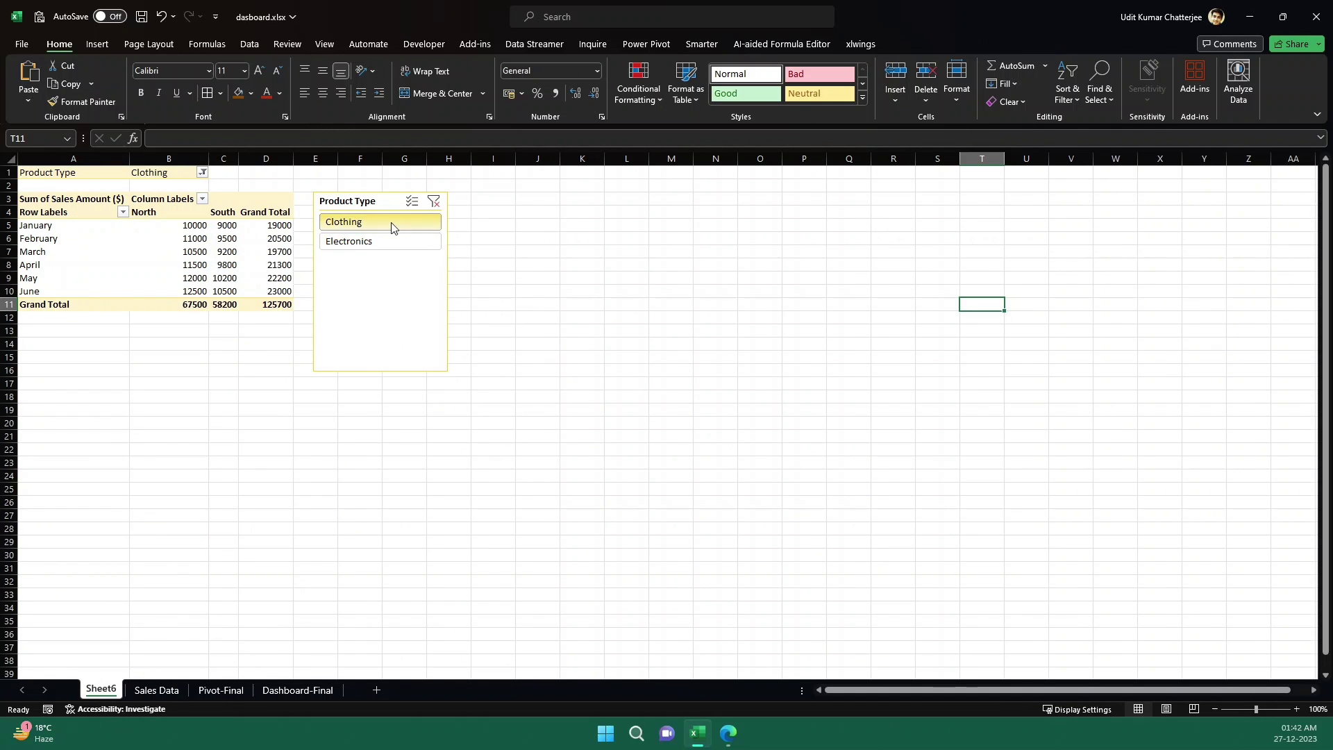
pyautogui.click(175, 691)
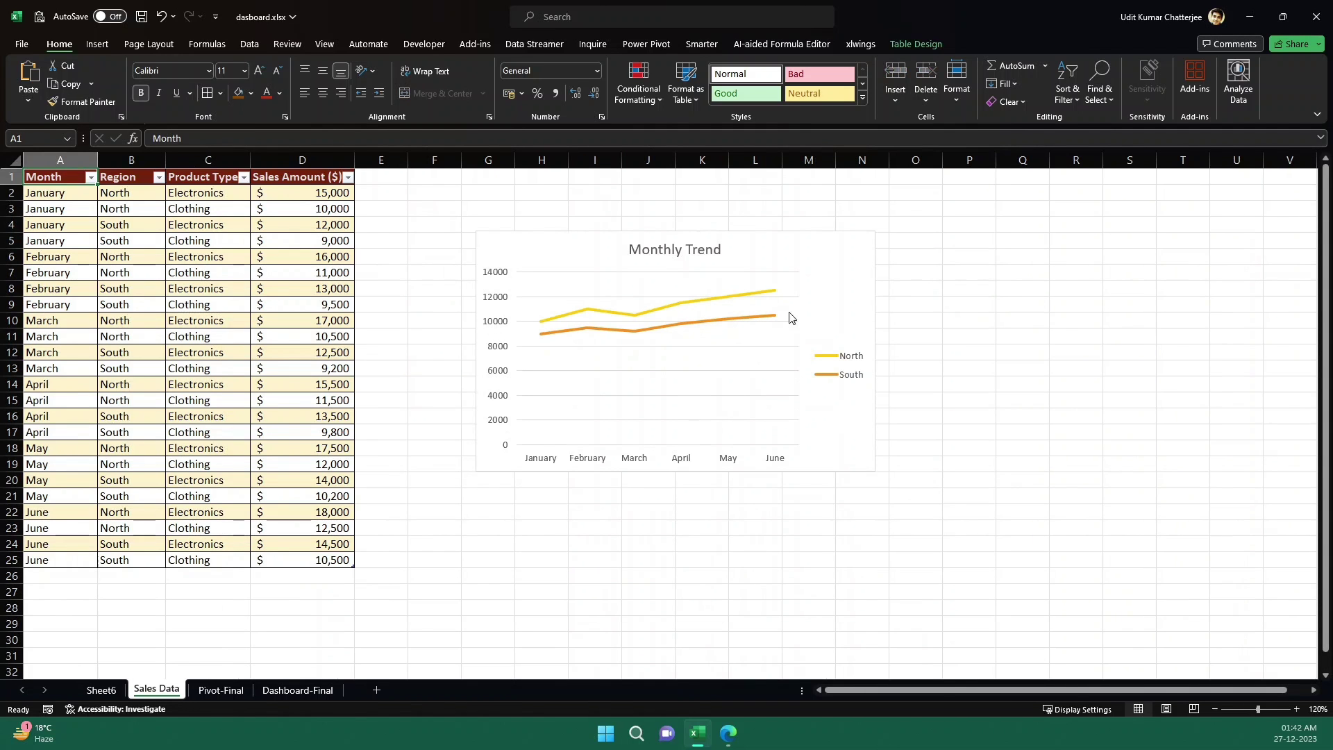
pyautogui.click(91, 693)
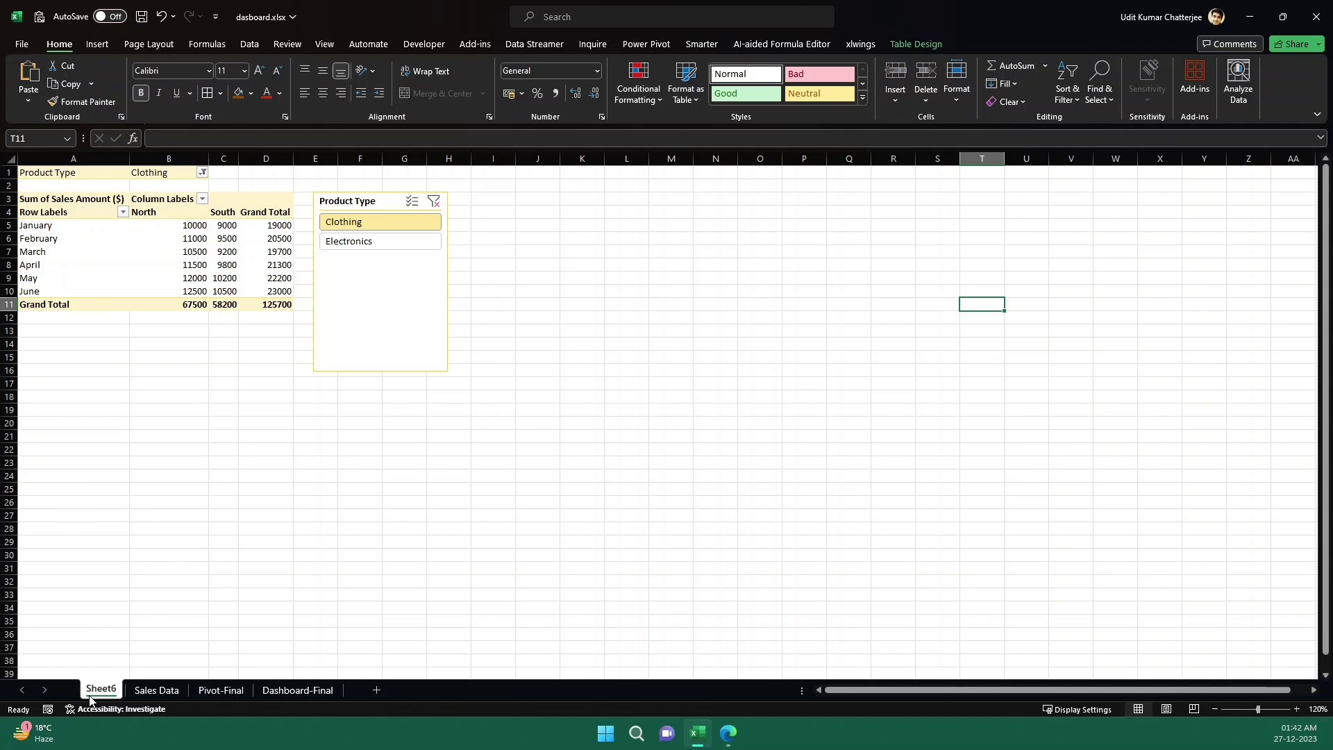
# Move the Product Type slicer from Sheet6 onto Sales Data, to the right of the chart.
pyautogui.click(384, 203)
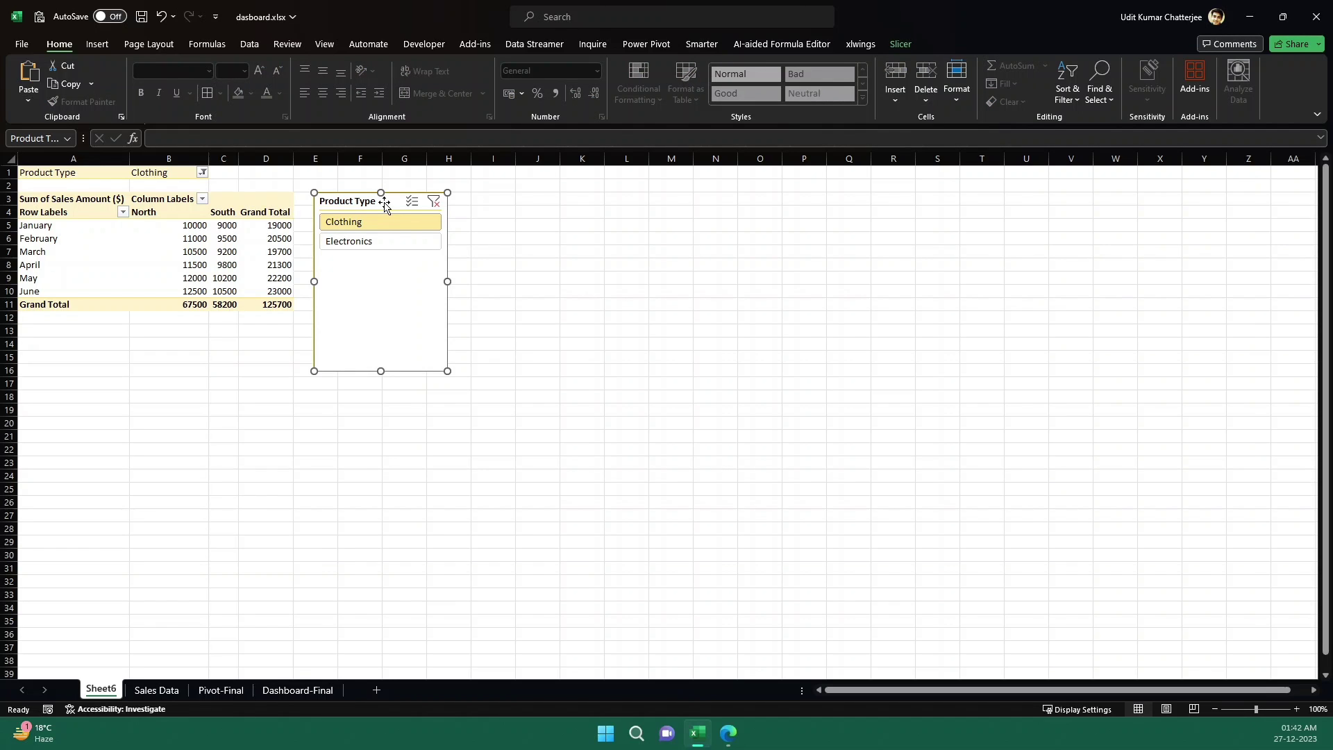
pyautogui.press('Delete')
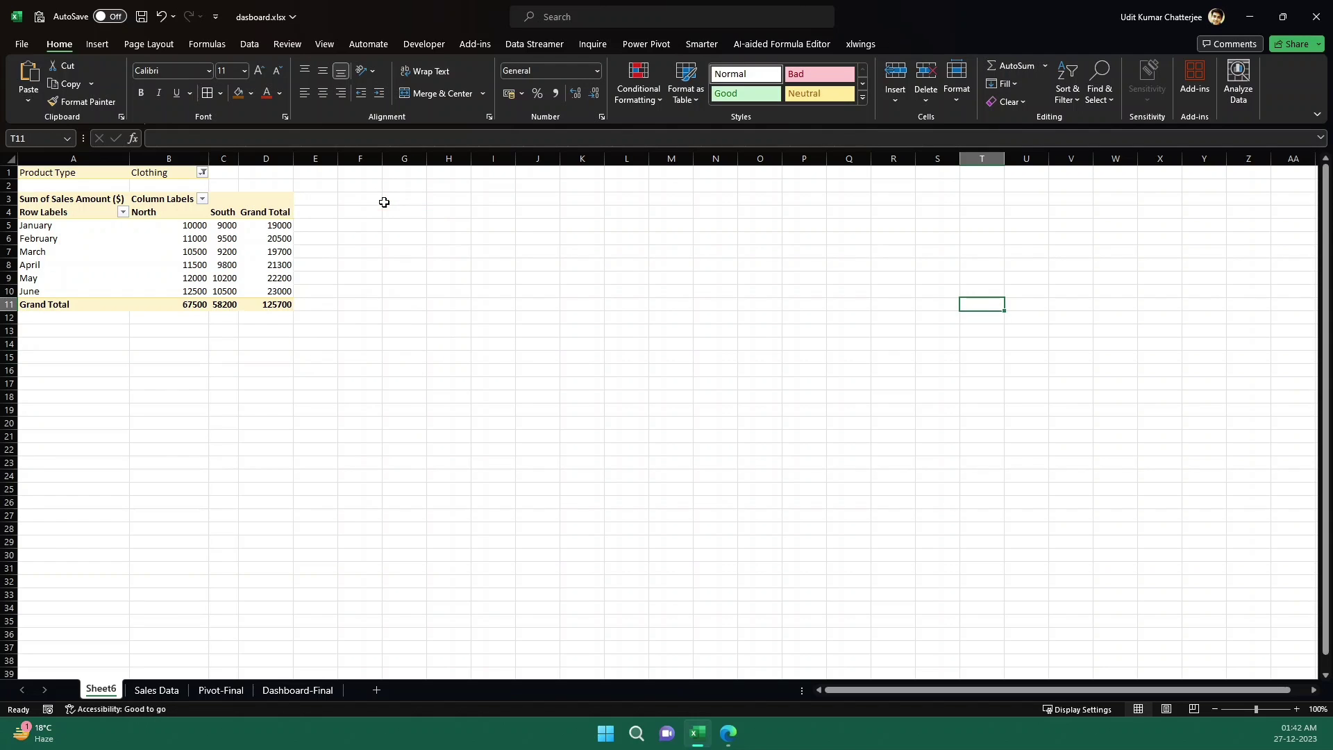
pyautogui.click(142, 691)
pyautogui.click(522, 540)
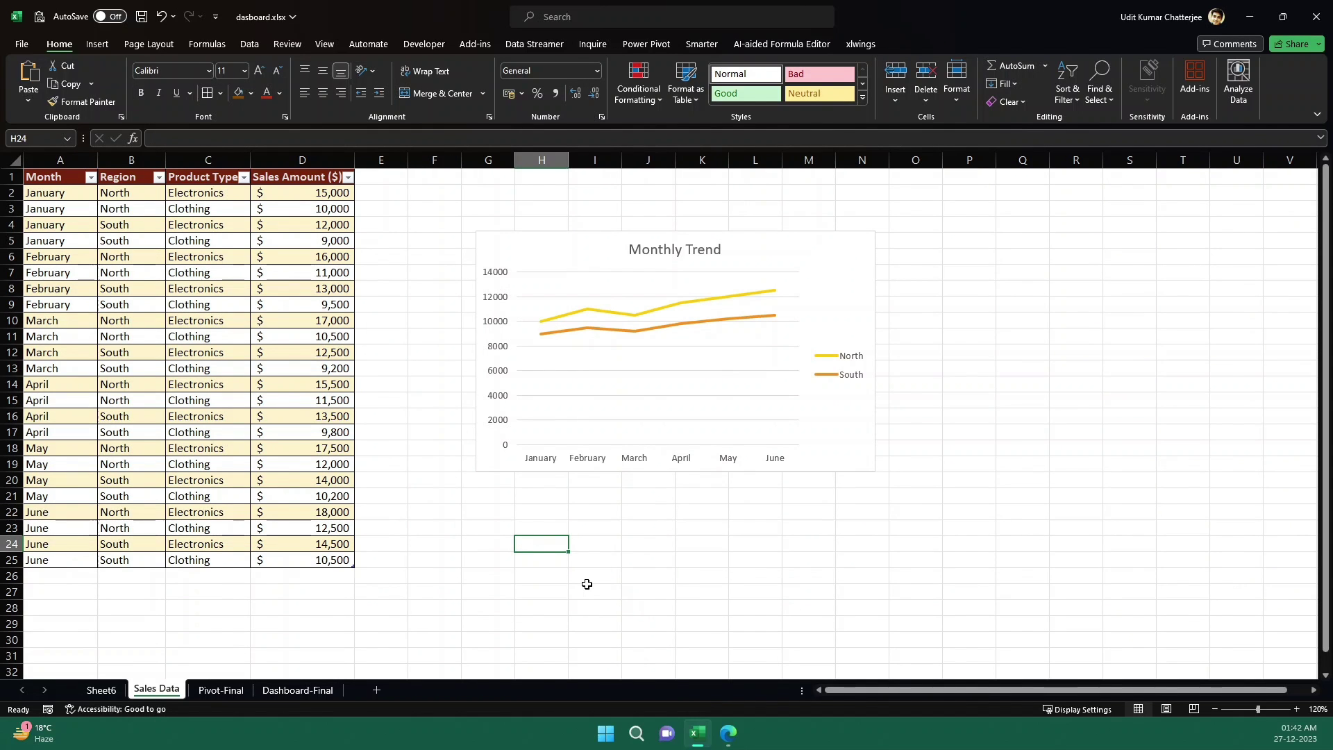
pyautogui.hotkey('ctrl', 'v')
pyautogui.click(615, 594)
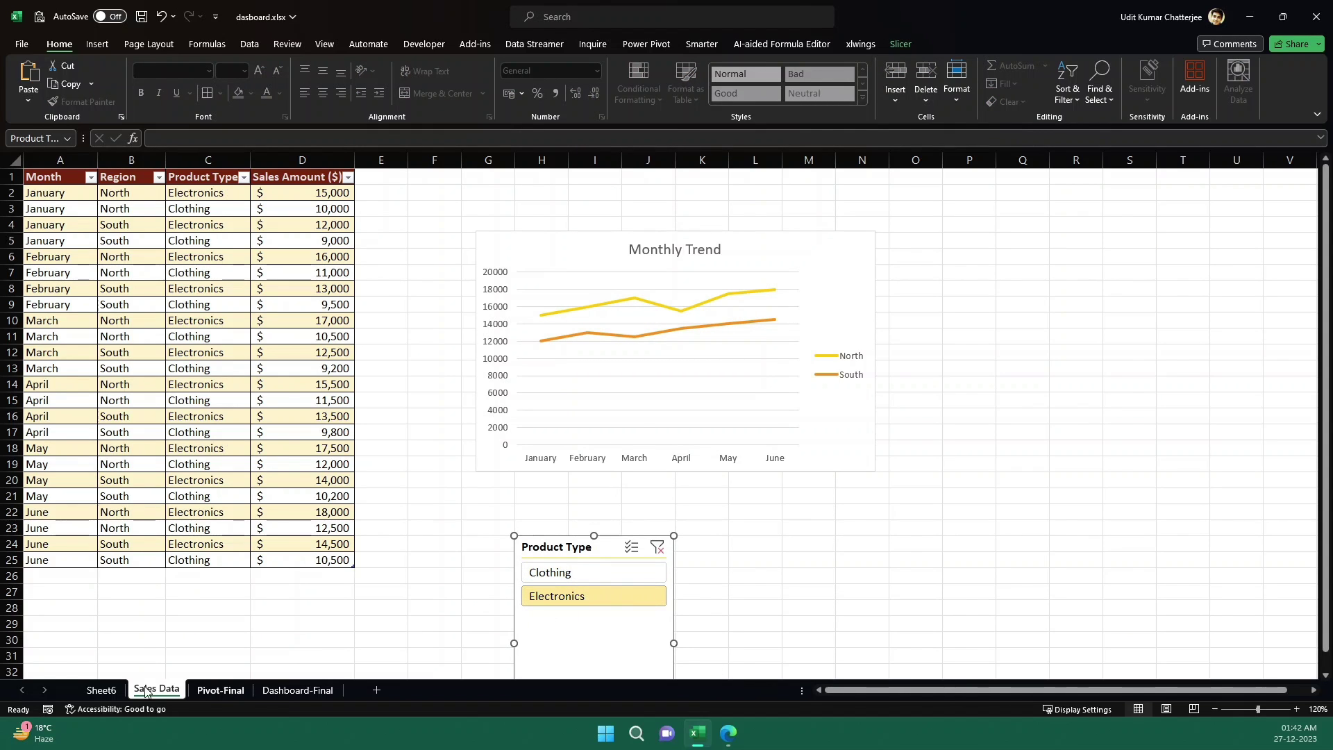
pyautogui.click(101, 690)
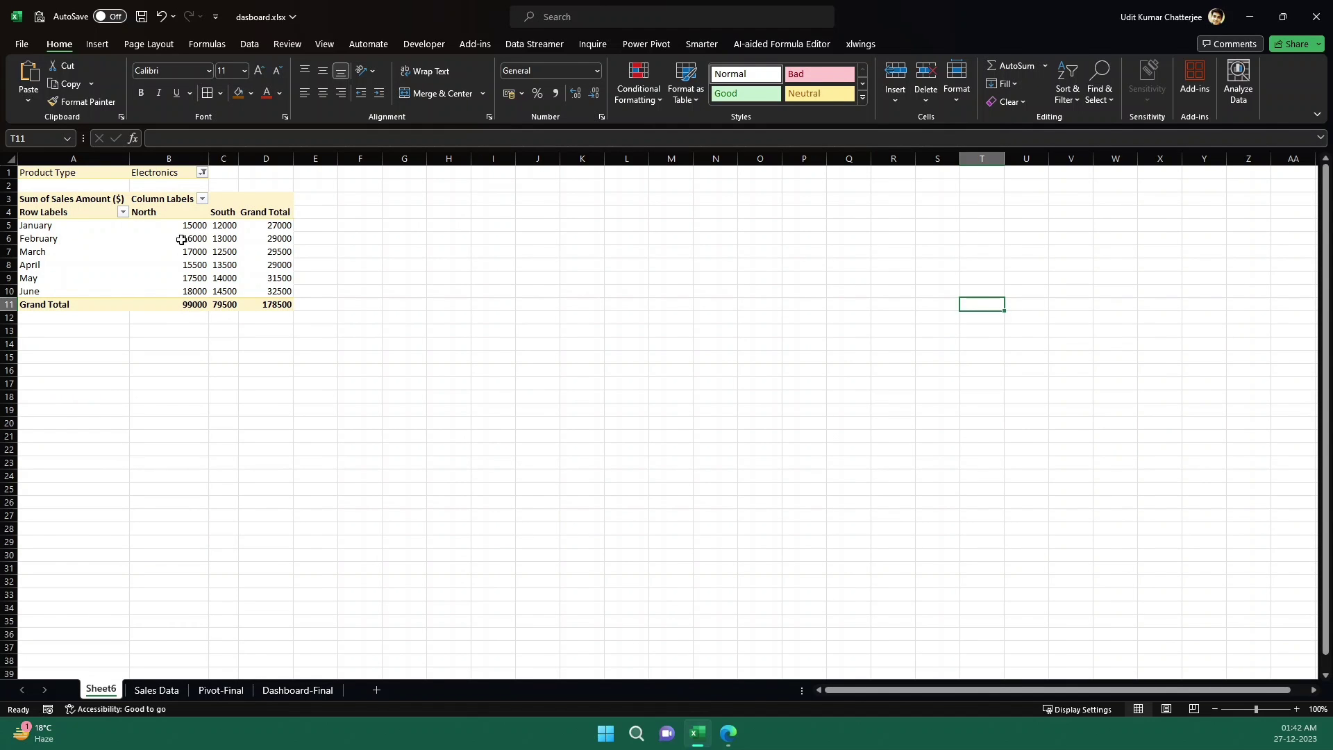
pyautogui.click(167, 691)
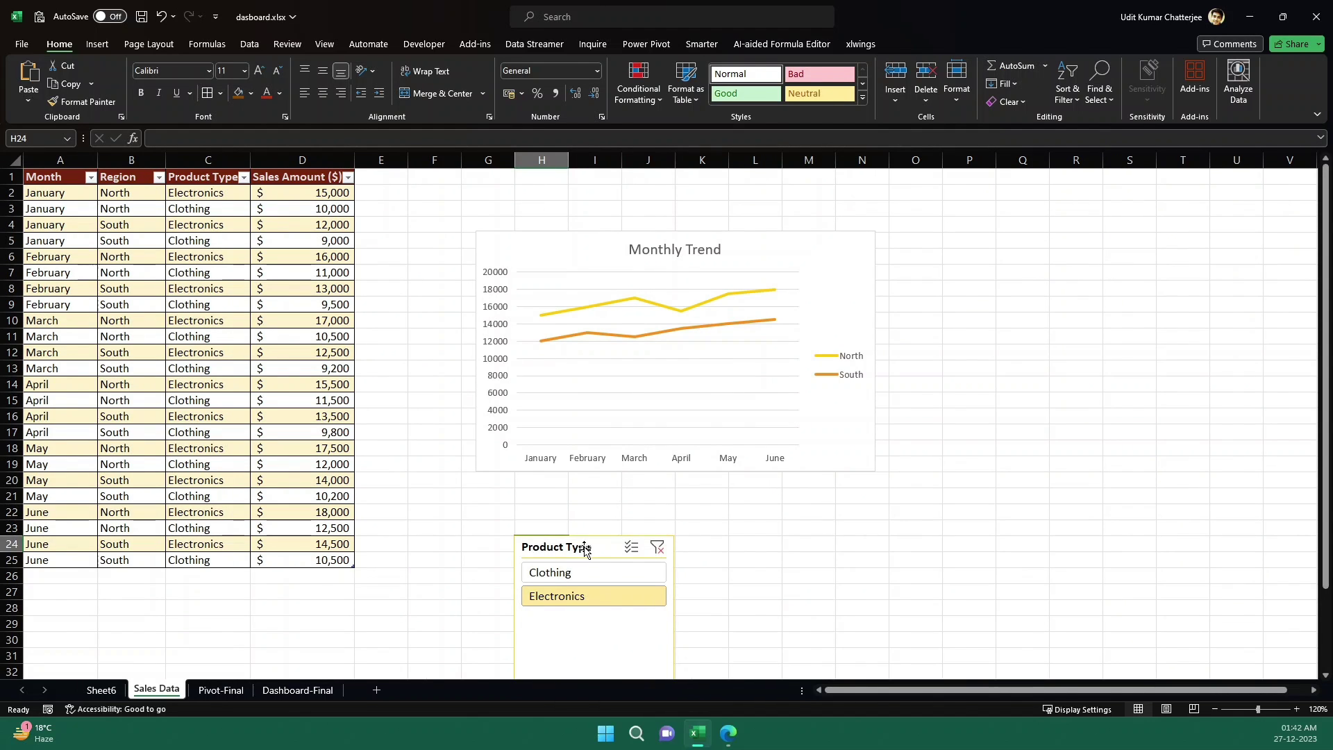
pyautogui.moveTo(584, 546); pyautogui.dragTo(1017, 233)
# Toggle the Dashboard-Final slicer between Electronics and Clothing, then return to Sheet6.
pyautogui.click(307, 690)
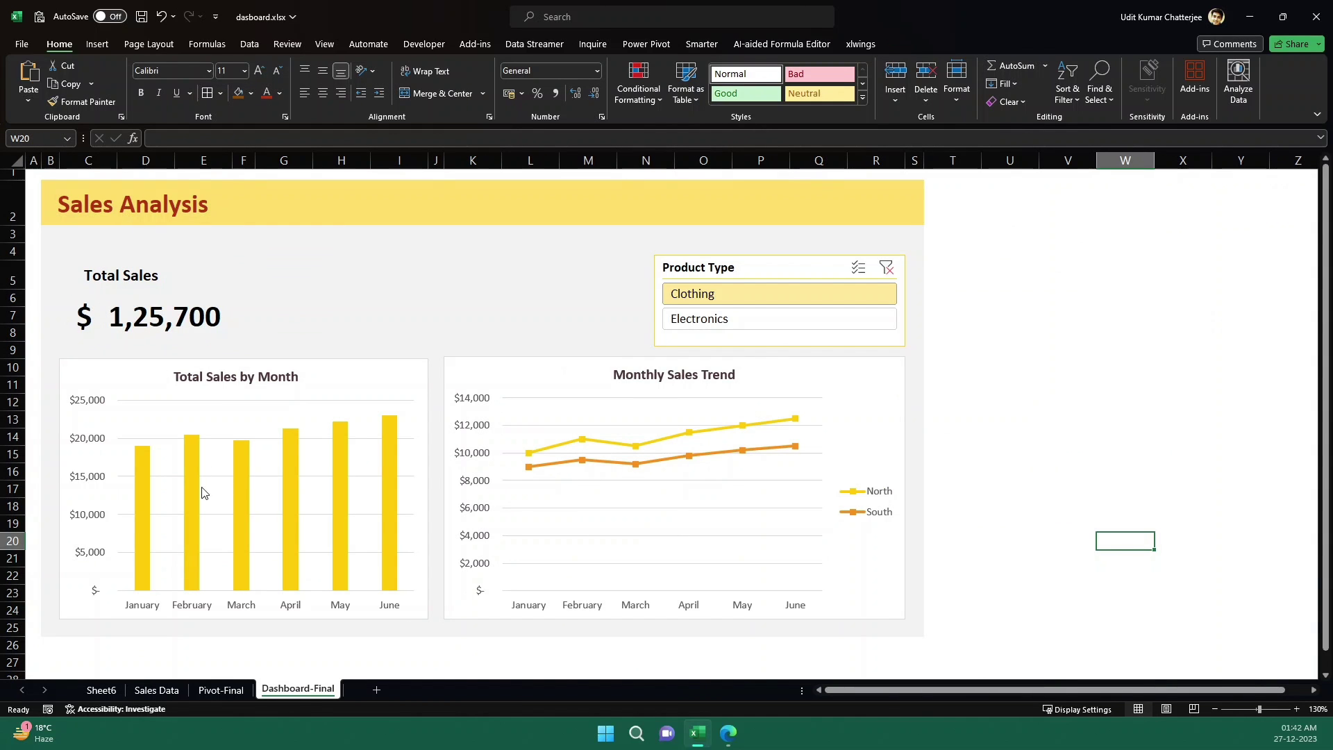
pyautogui.click(759, 317)
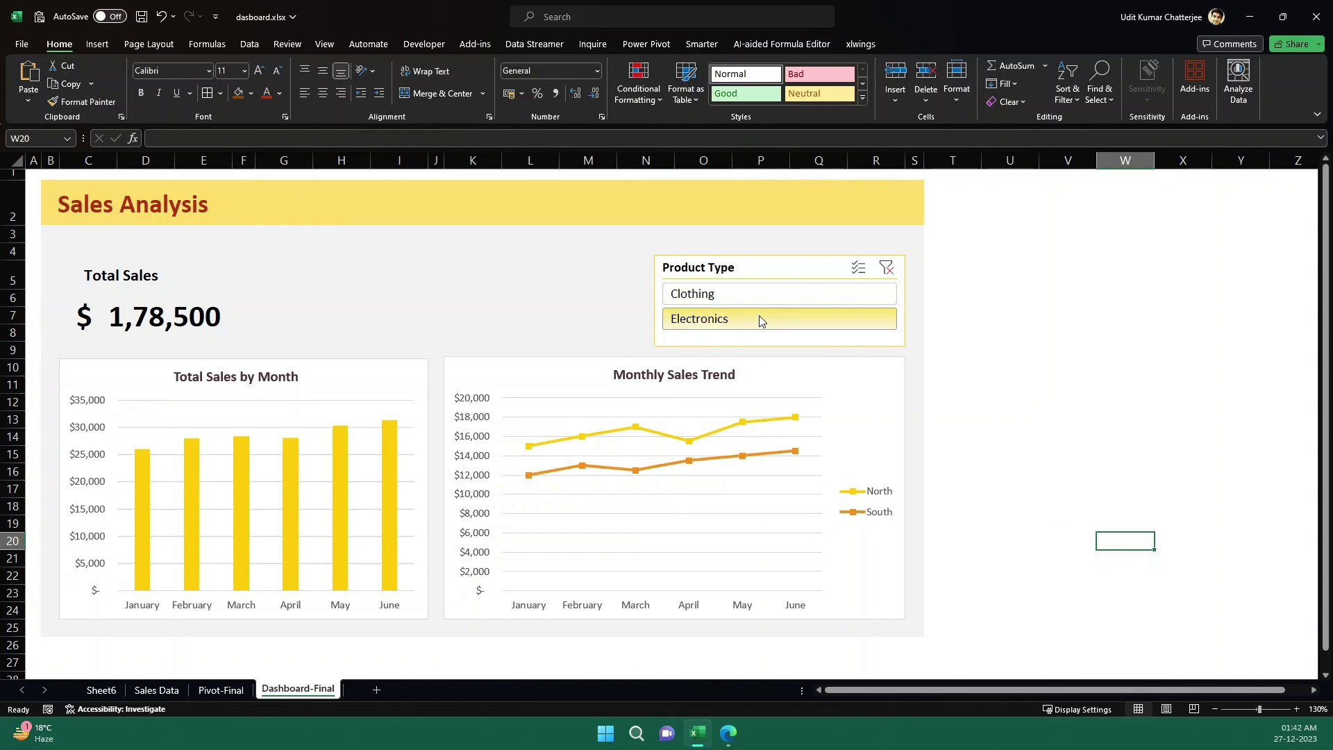
pyautogui.click(758, 294)
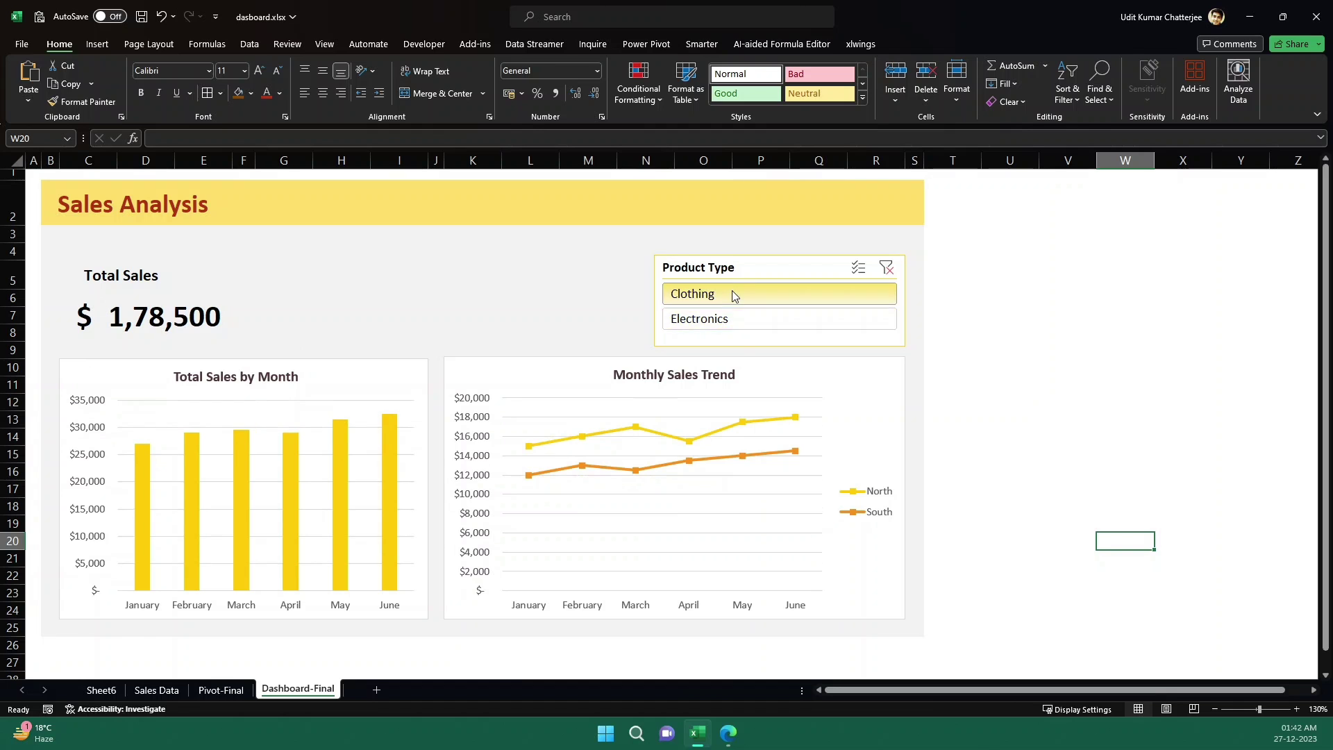
pyautogui.click(106, 690)
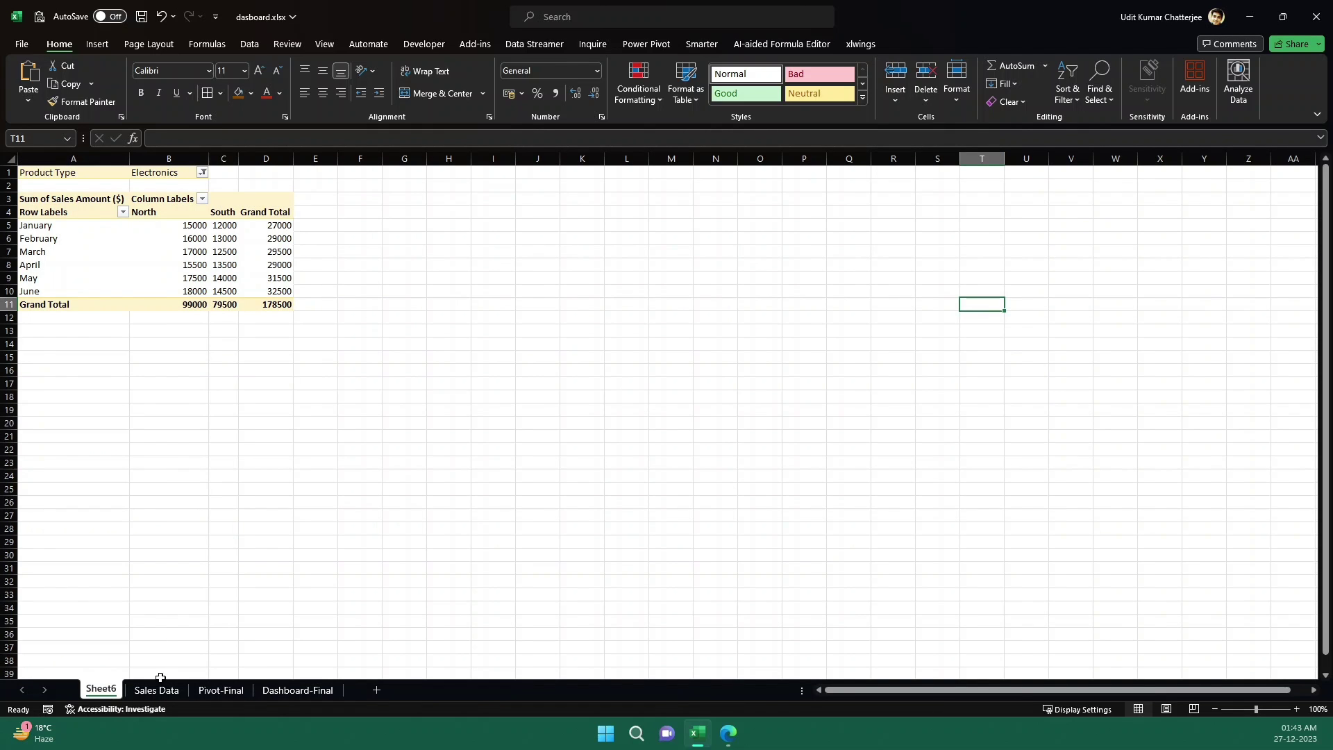
# Enter a GETPIVOTDATA formula in Sales Data J22 pointing at Sheet6's pivot grand total.
pyautogui.click(160, 686)
pyautogui.click(634, 513)
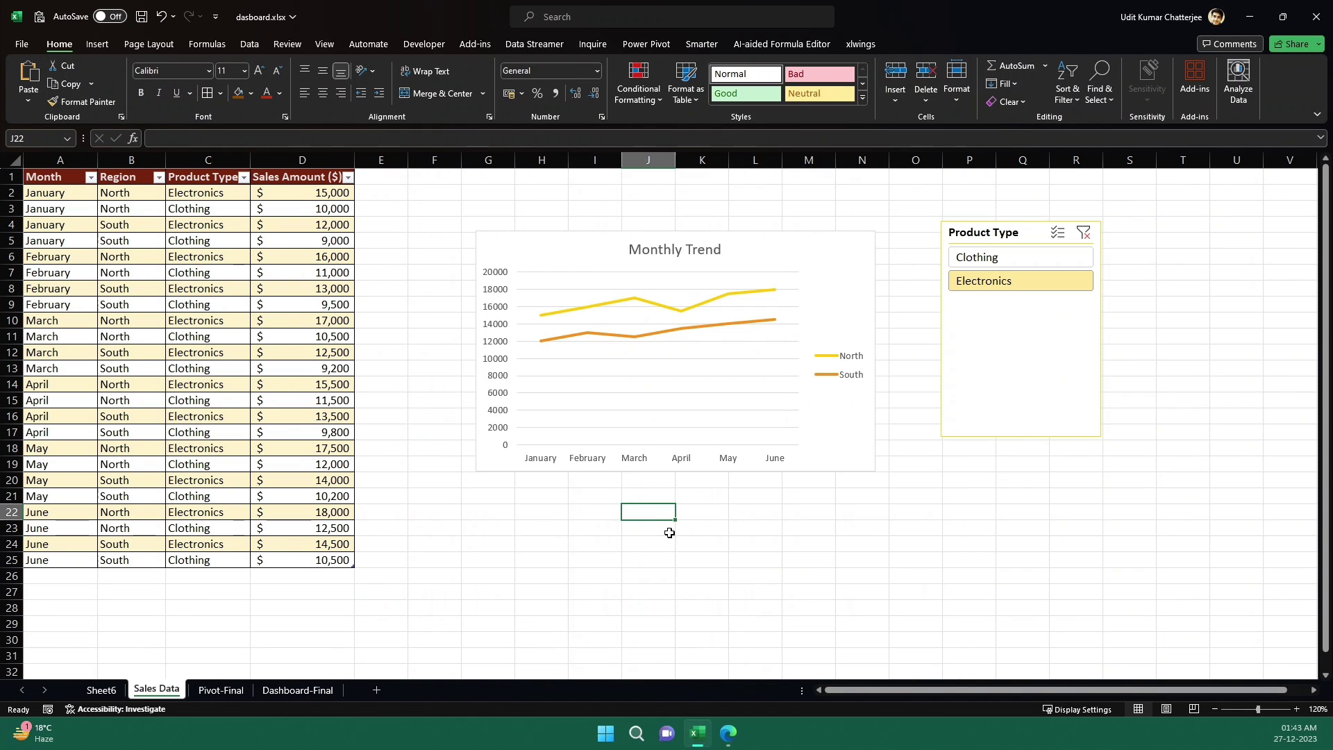
pyautogui.write('=')
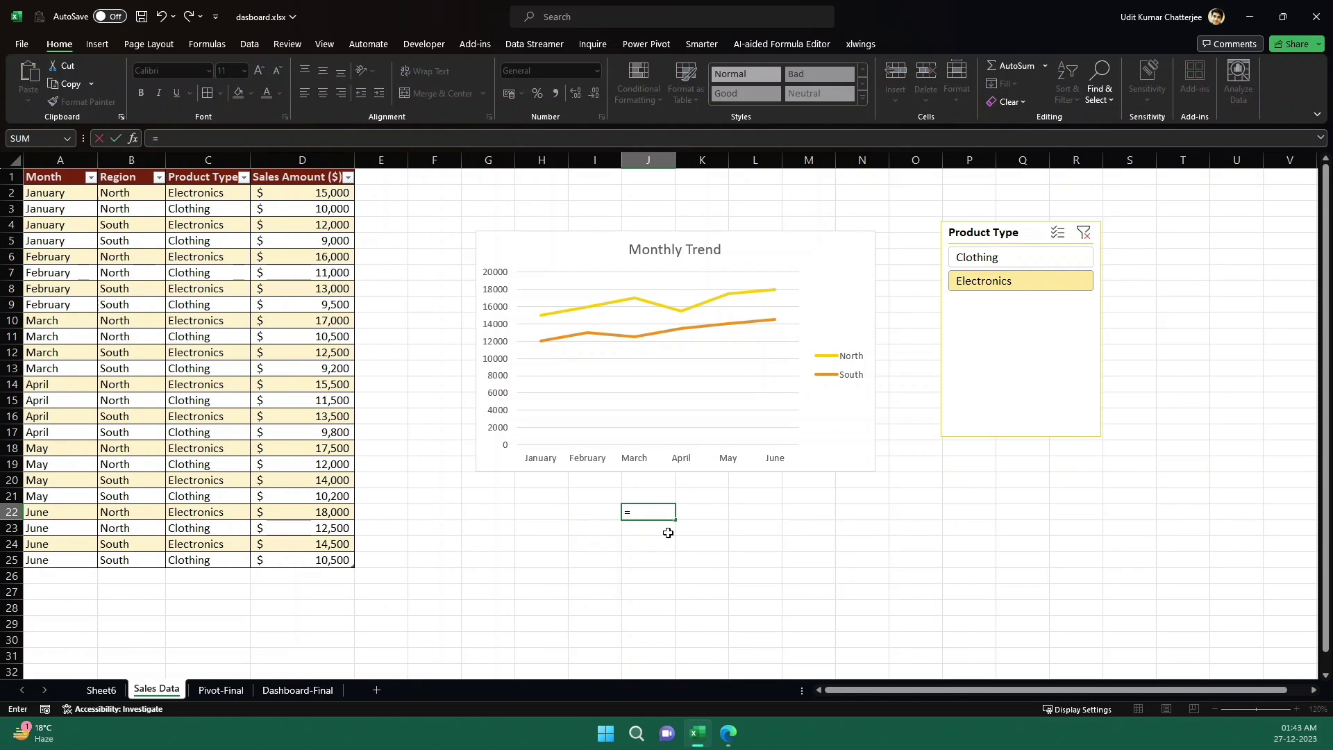
pyautogui.click(107, 694)
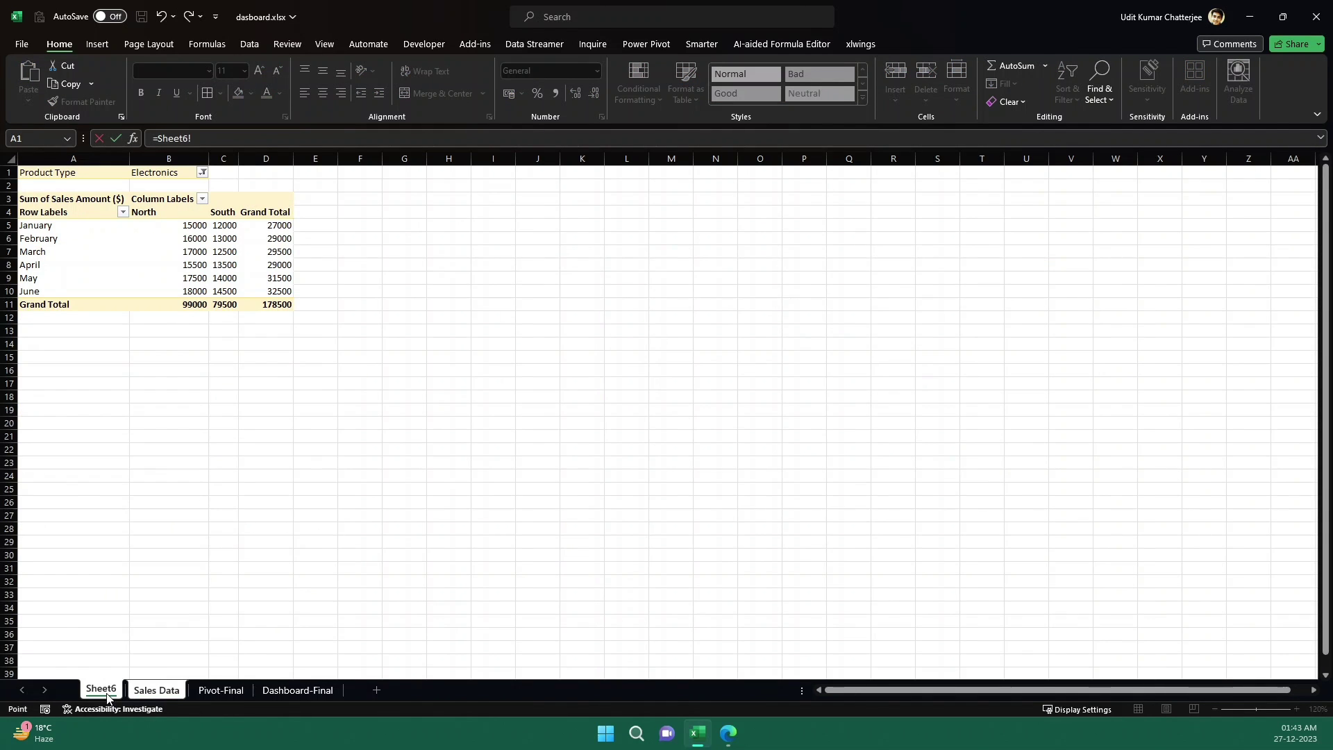
pyautogui.click(286, 304)
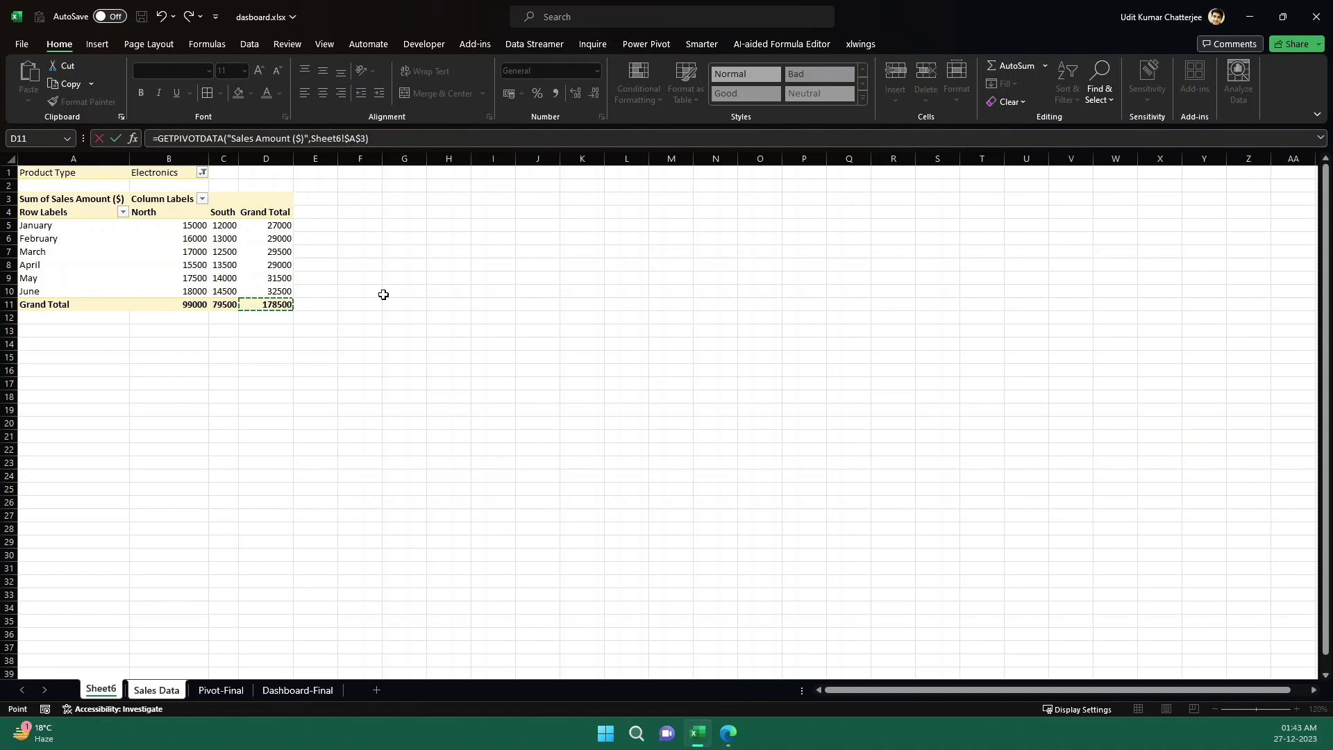
pyautogui.press('Return')
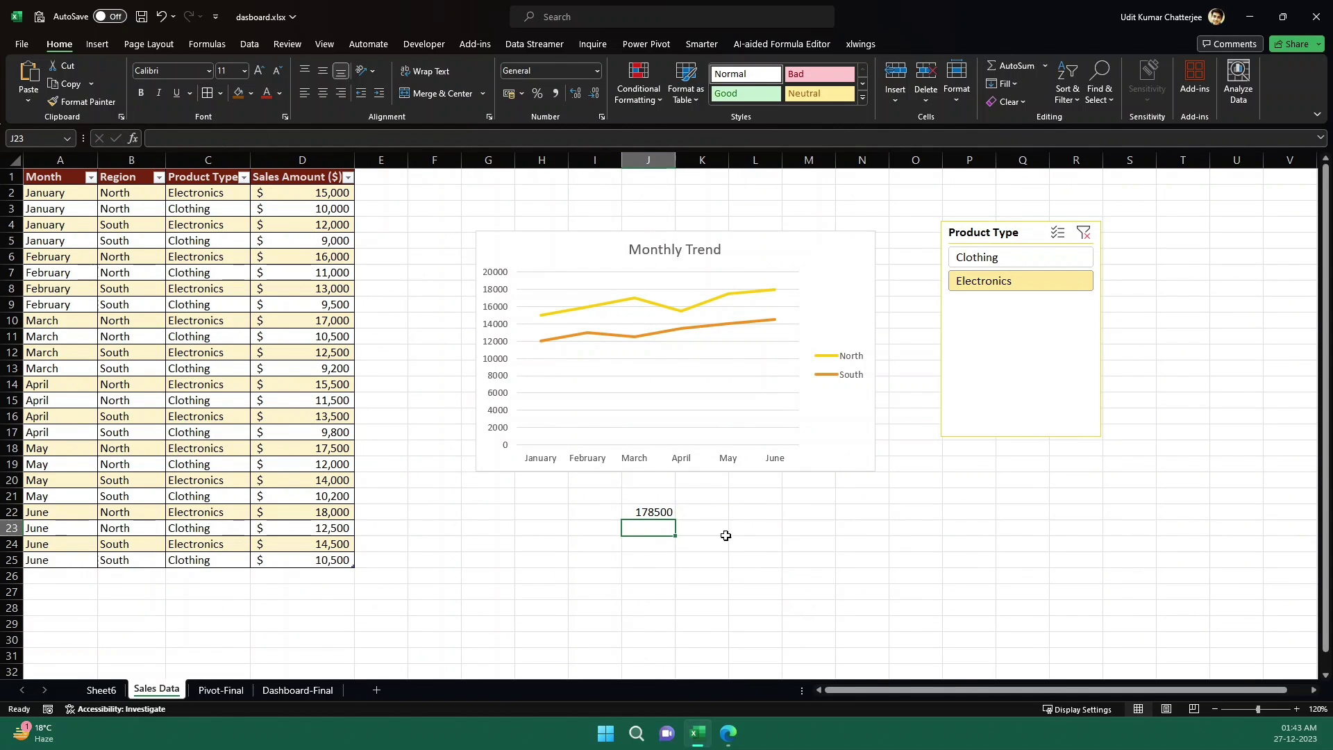
# Filter to Clothing and confirm J22 matches the pivot's grand total of 125700.
pyautogui.click(976, 257)
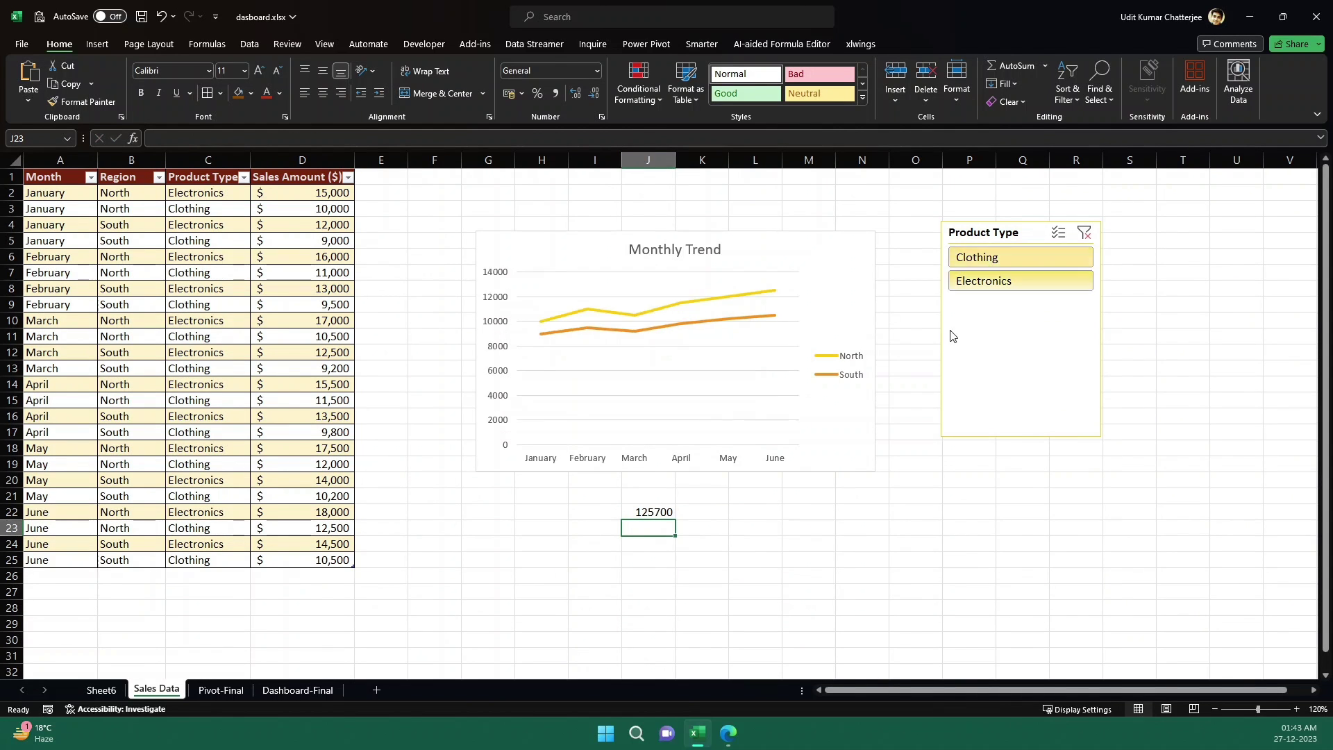
pyautogui.click(672, 512)
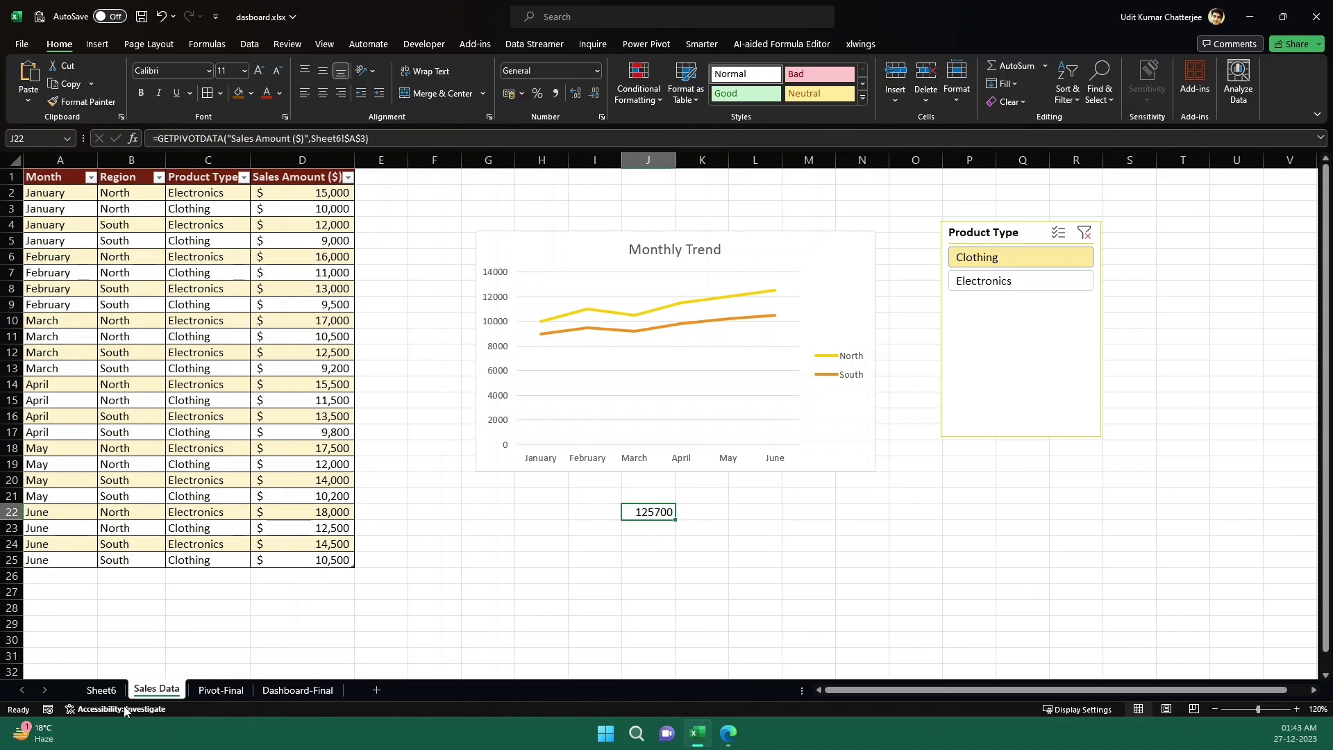
pyautogui.click(100, 689)
pyautogui.click(265, 304)
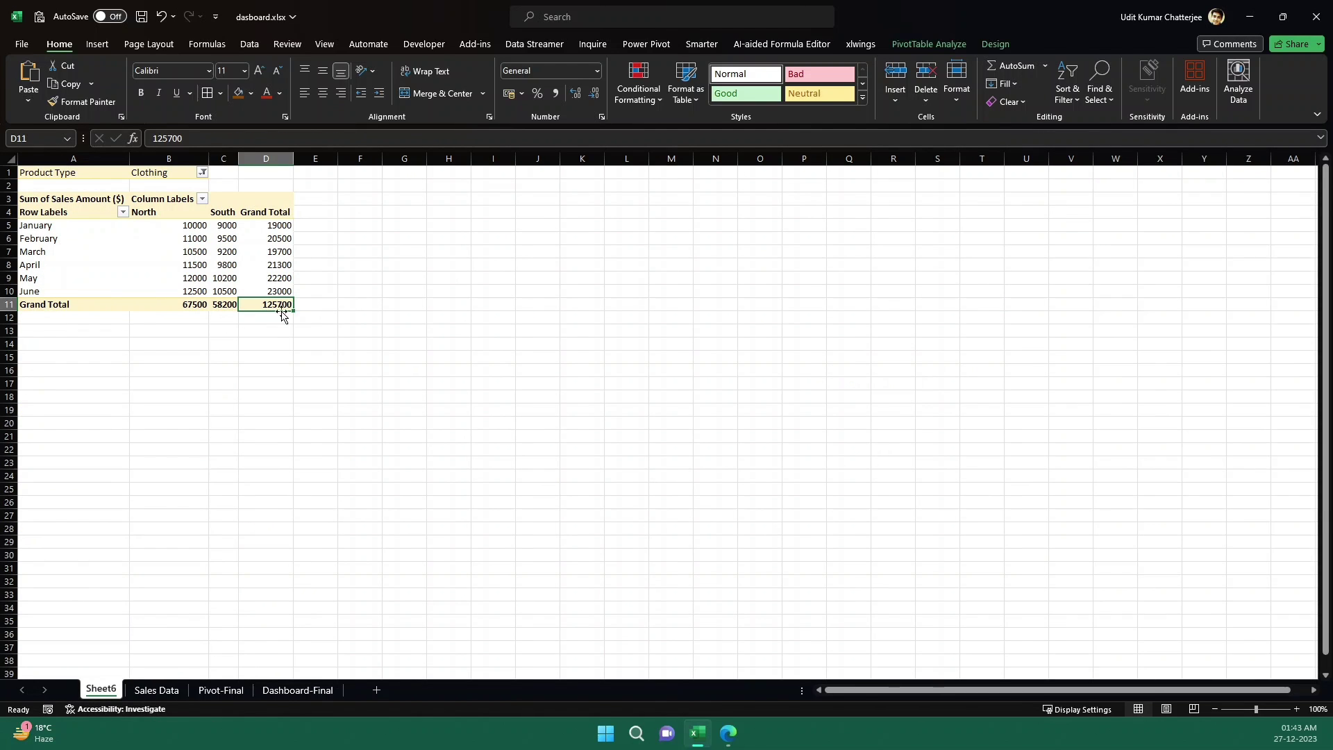
pyautogui.click(162, 692)
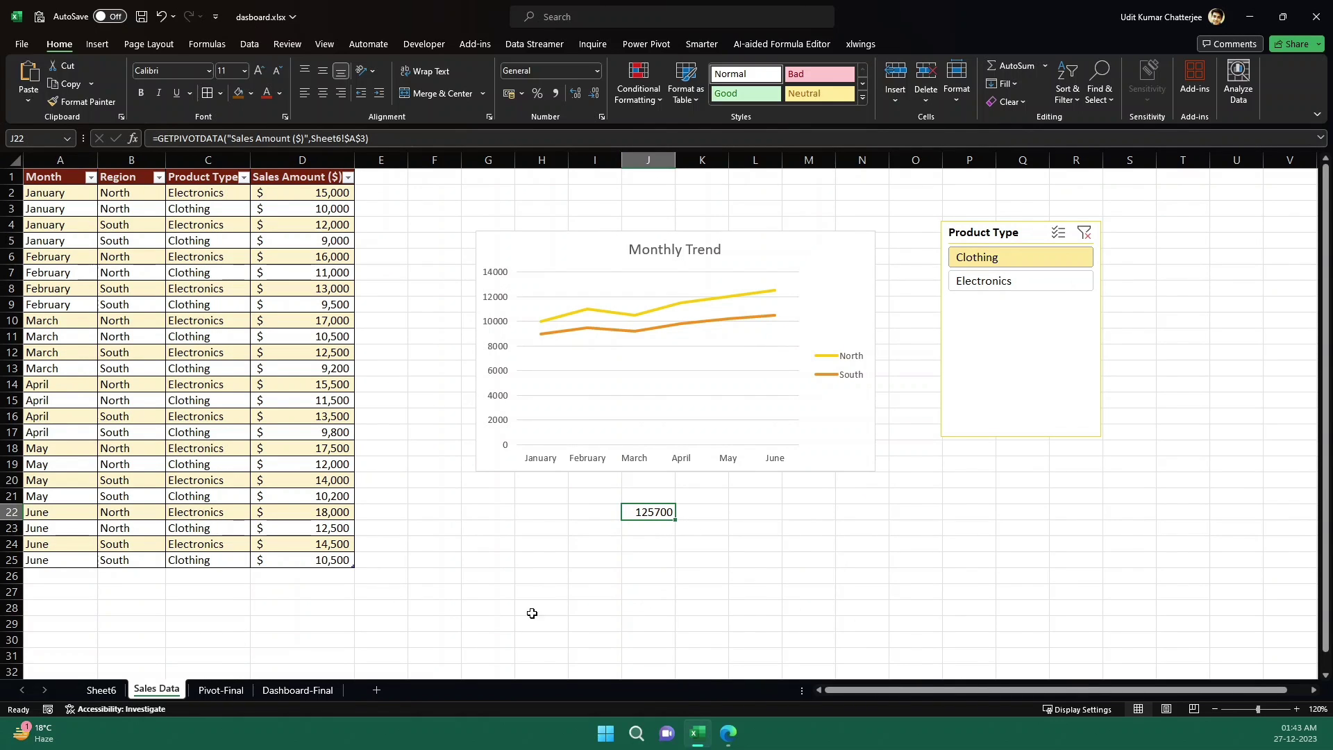
# Open the Dashboard-Final sheet and filter it to Electronics with the Product Type slicer.
pyautogui.click(298, 691)
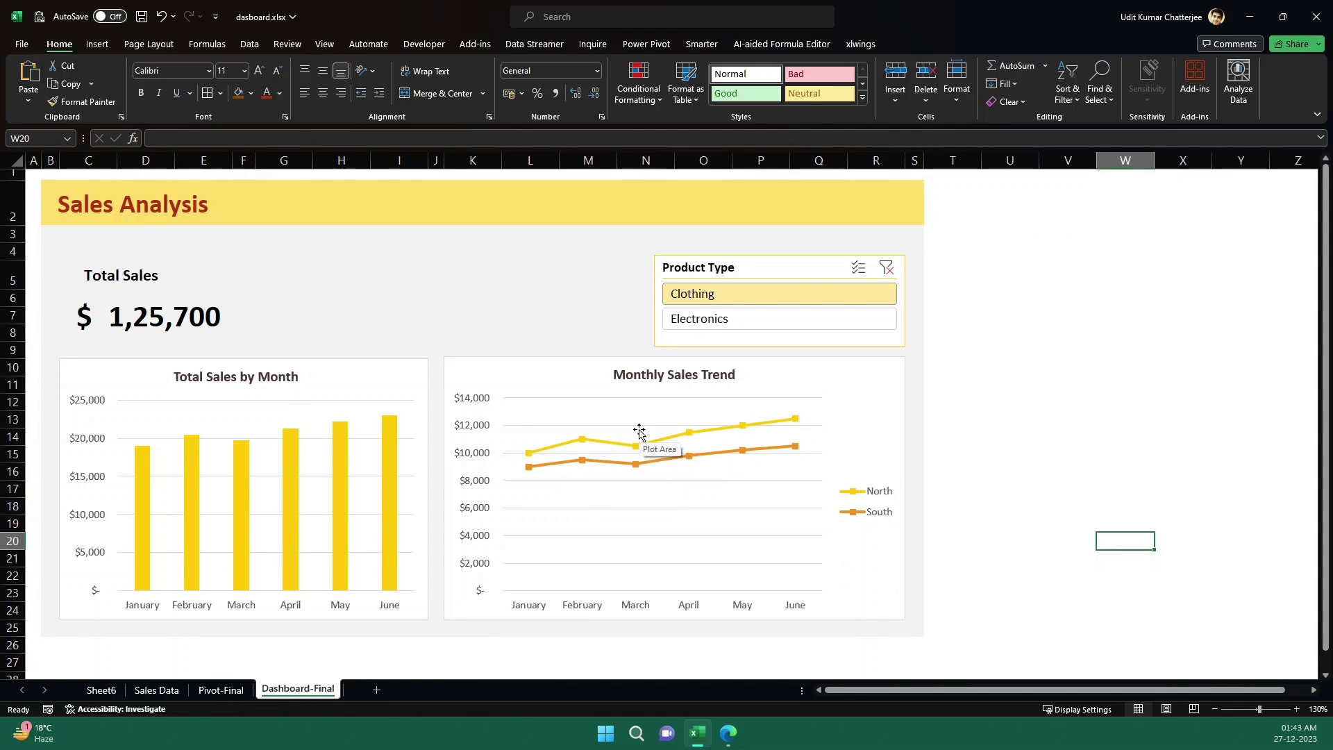
pyautogui.click(665, 379)
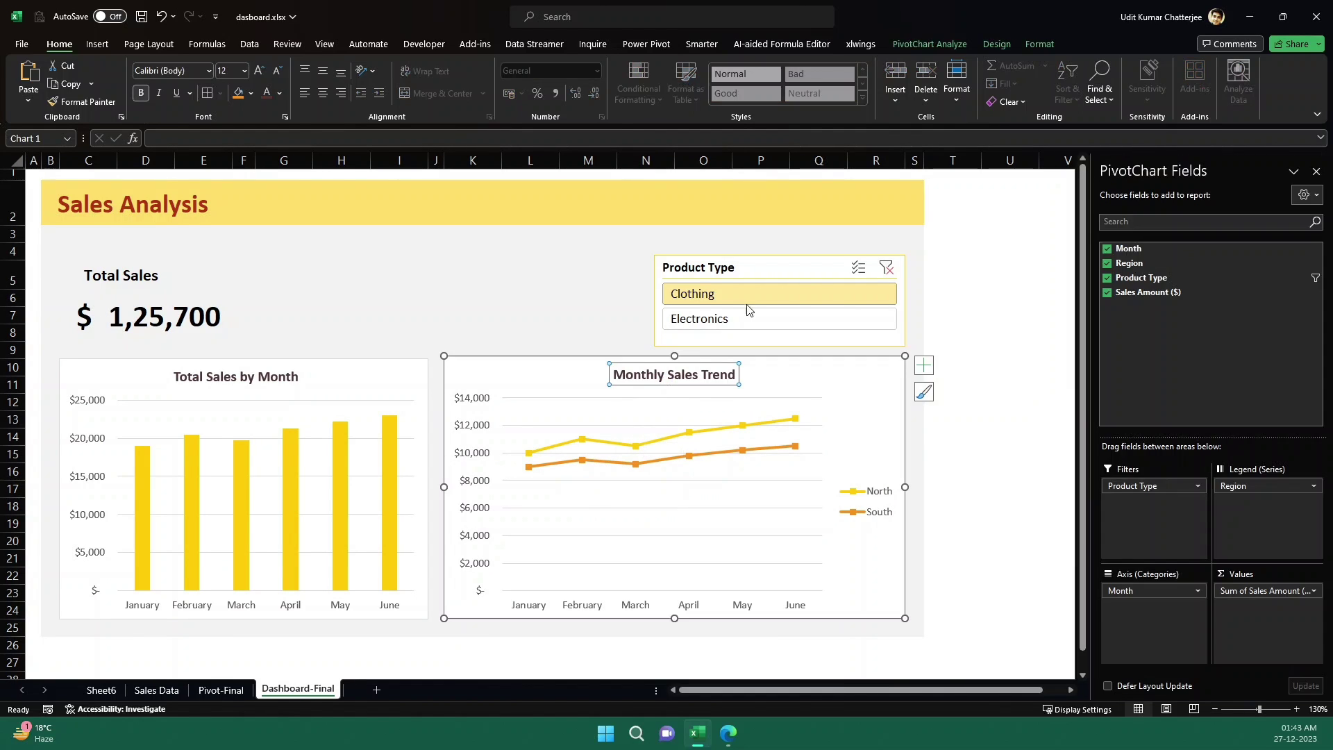
pyautogui.click(737, 300)
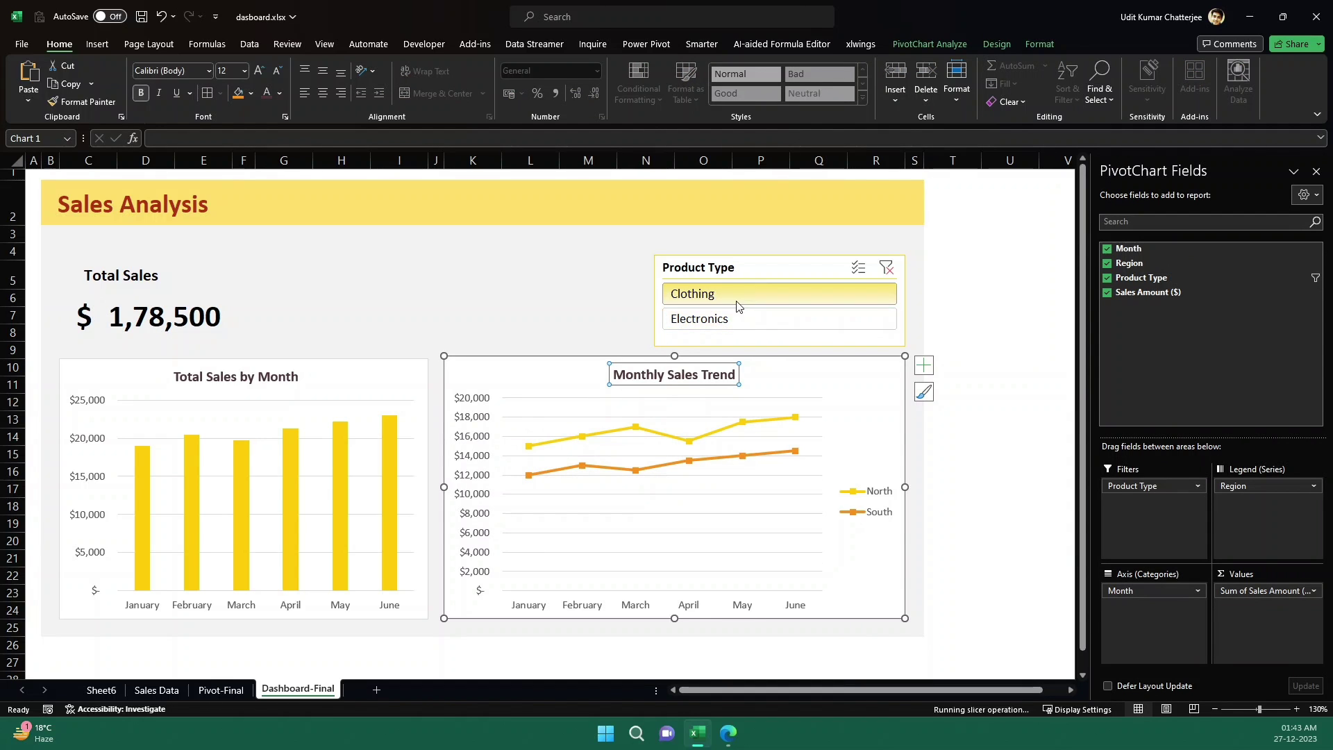
pyautogui.click(788, 320)
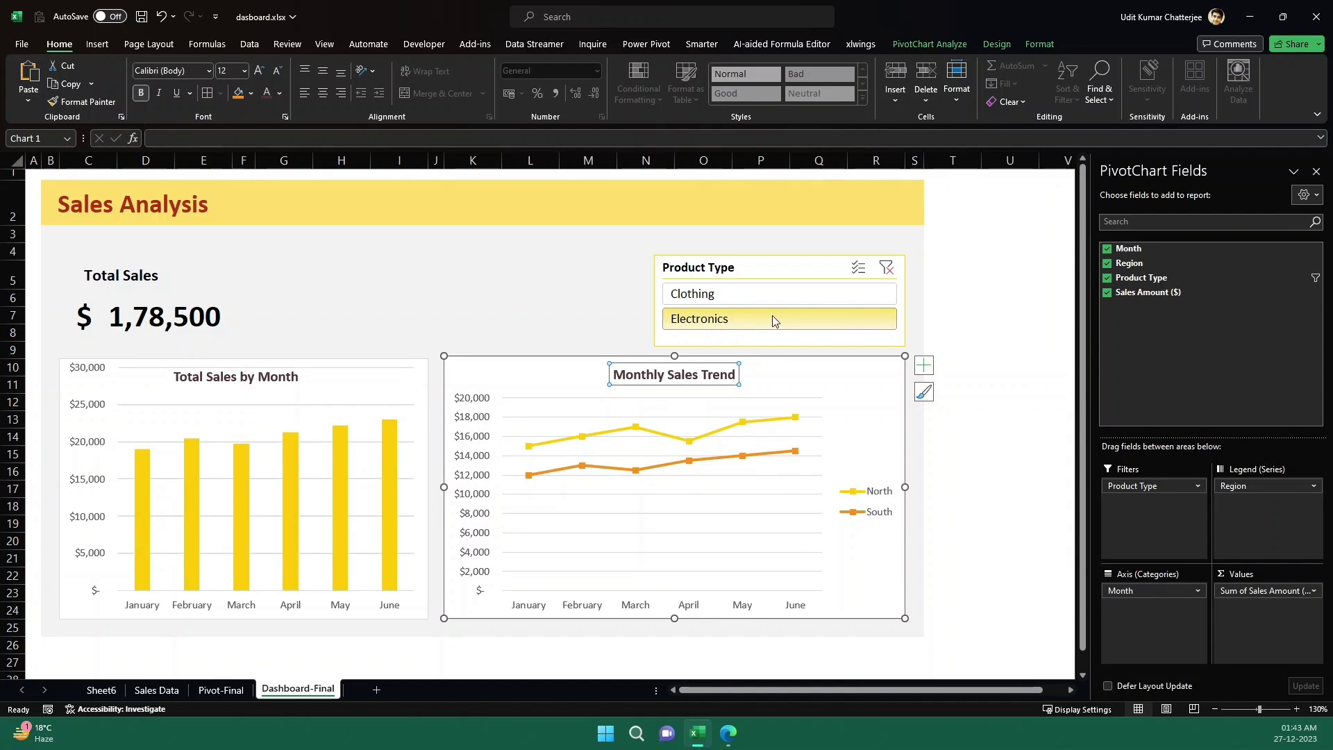
pyautogui.click(972, 332)
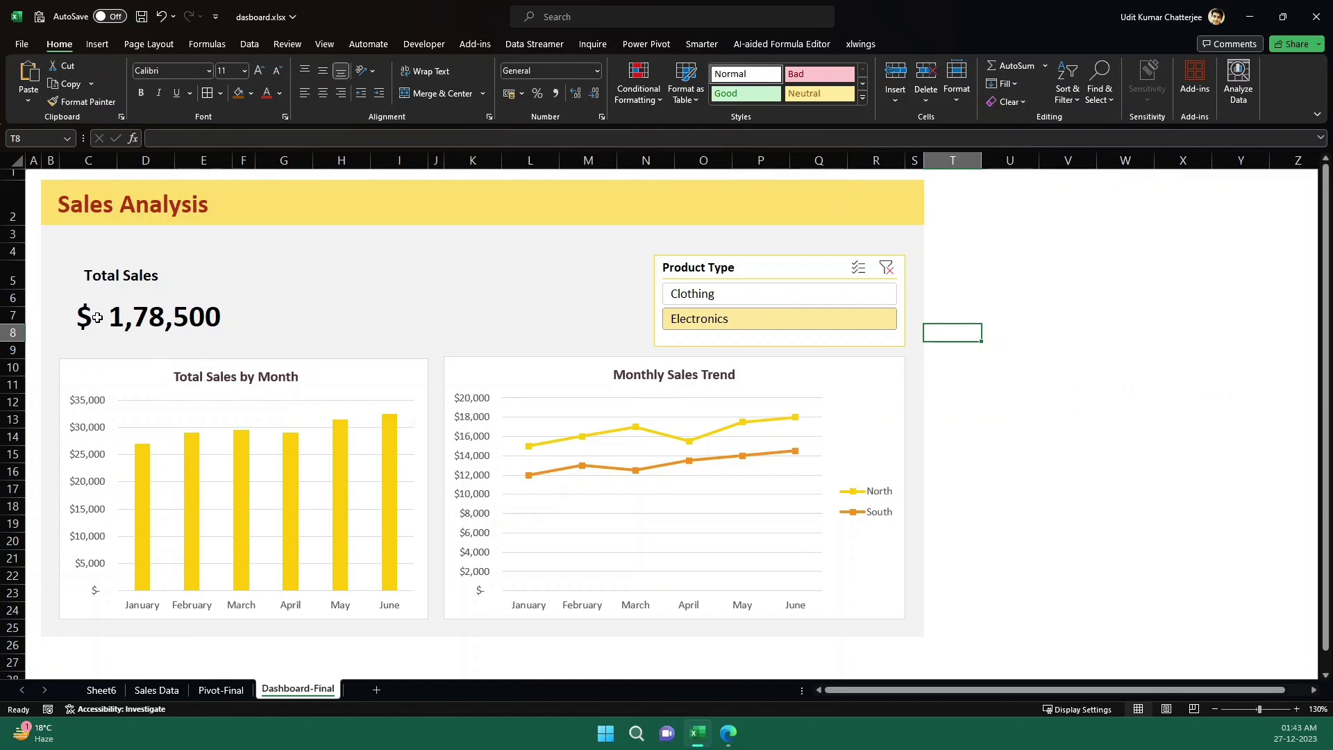
# Check the Total Sales formula against Pivot-Final, then set the slicer back to Clothing.
pyautogui.click(150, 317)
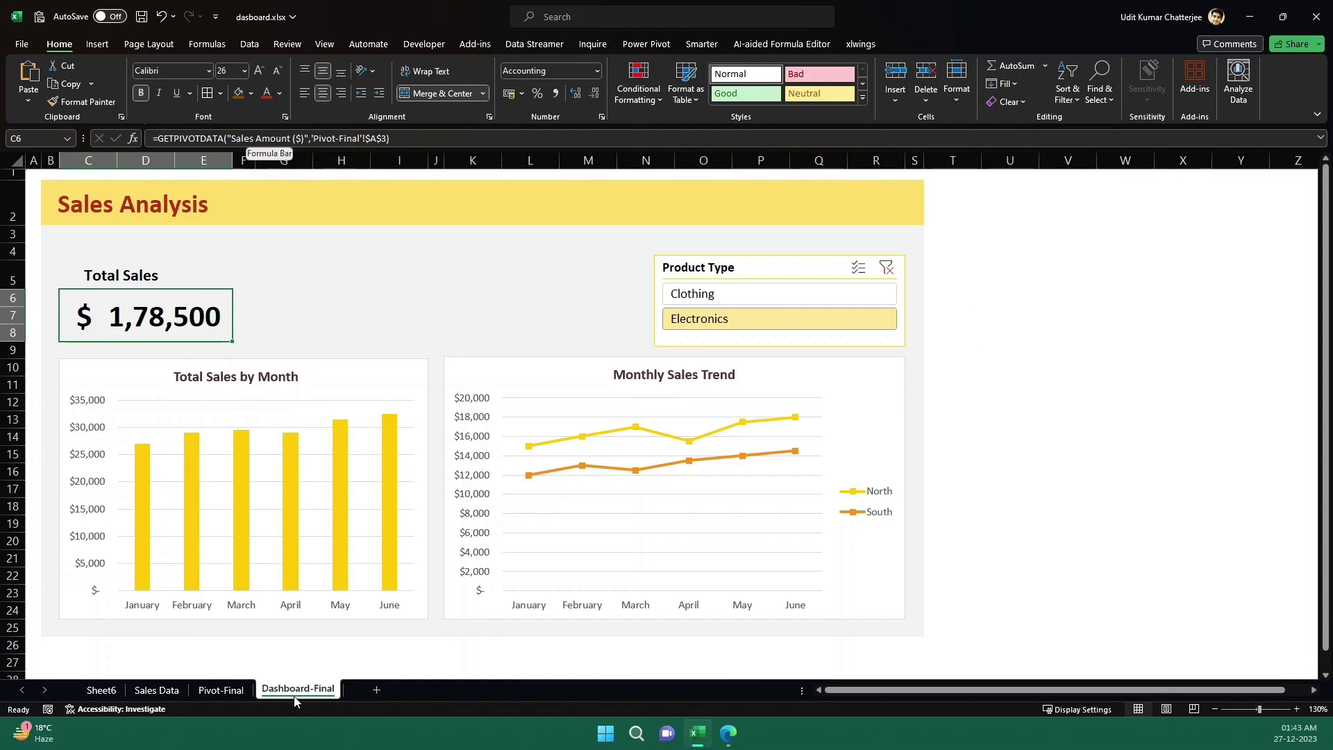
pyautogui.click(210, 699)
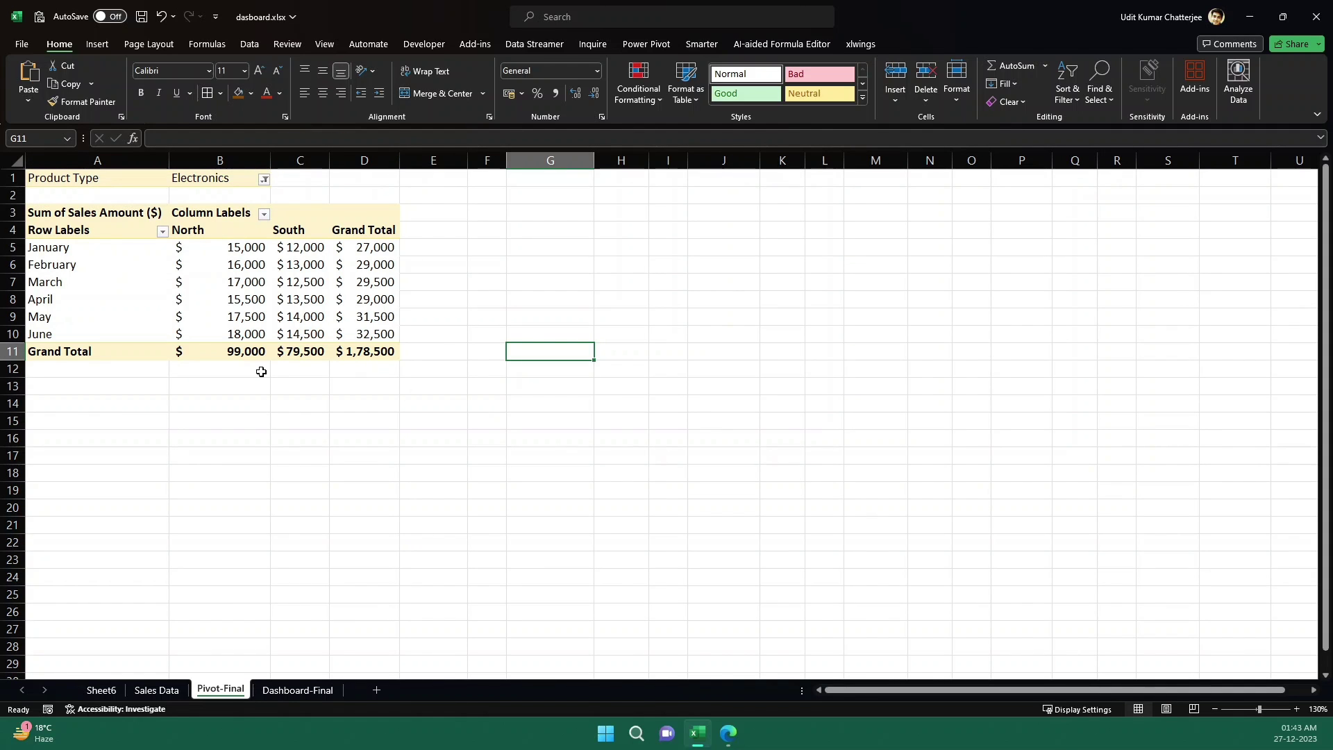
pyautogui.click(312, 694)
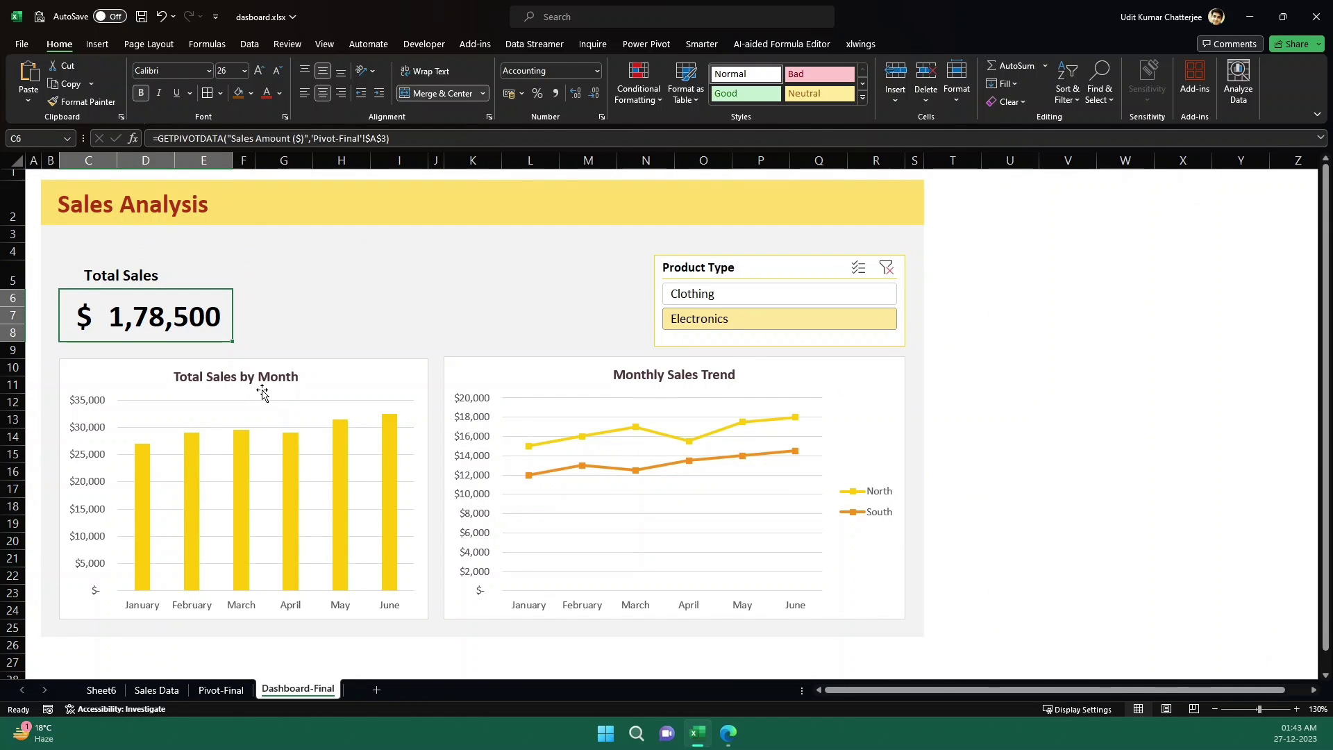
pyautogui.click(362, 284)
pyautogui.click(324, 372)
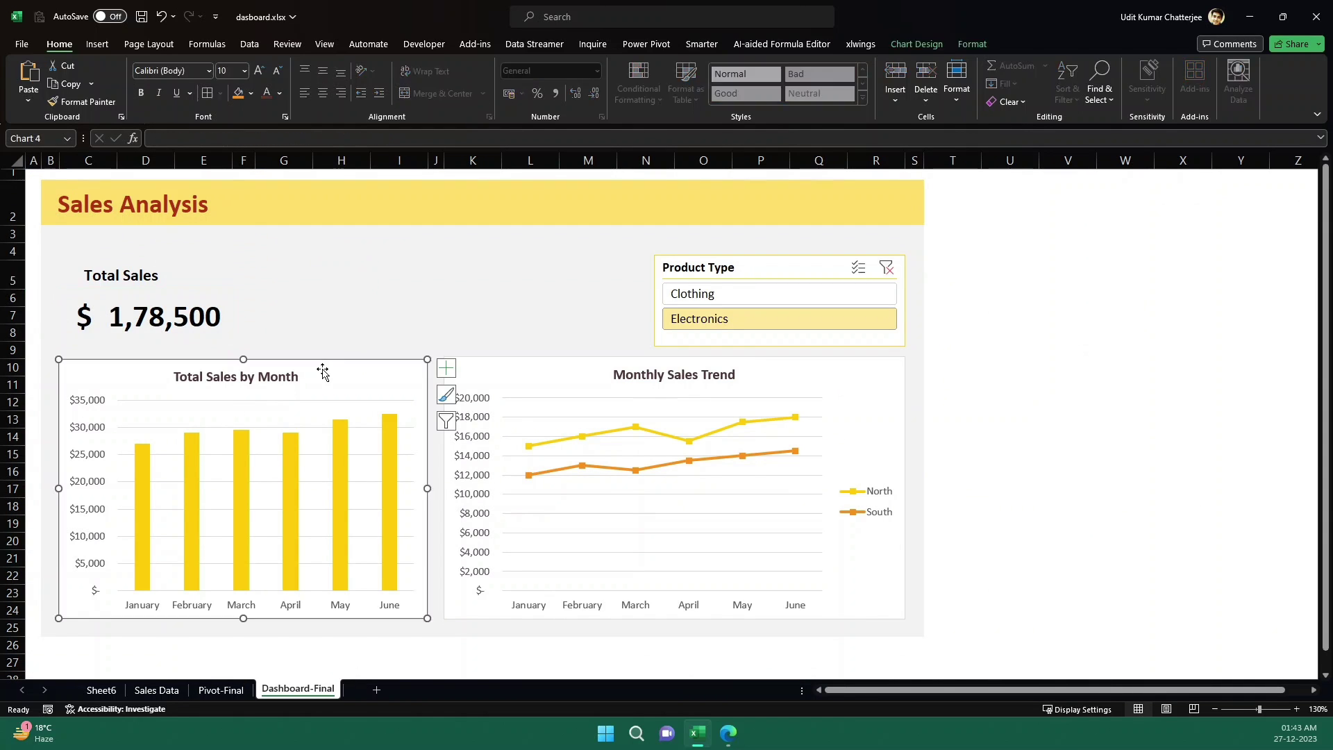
pyautogui.click(321, 304)
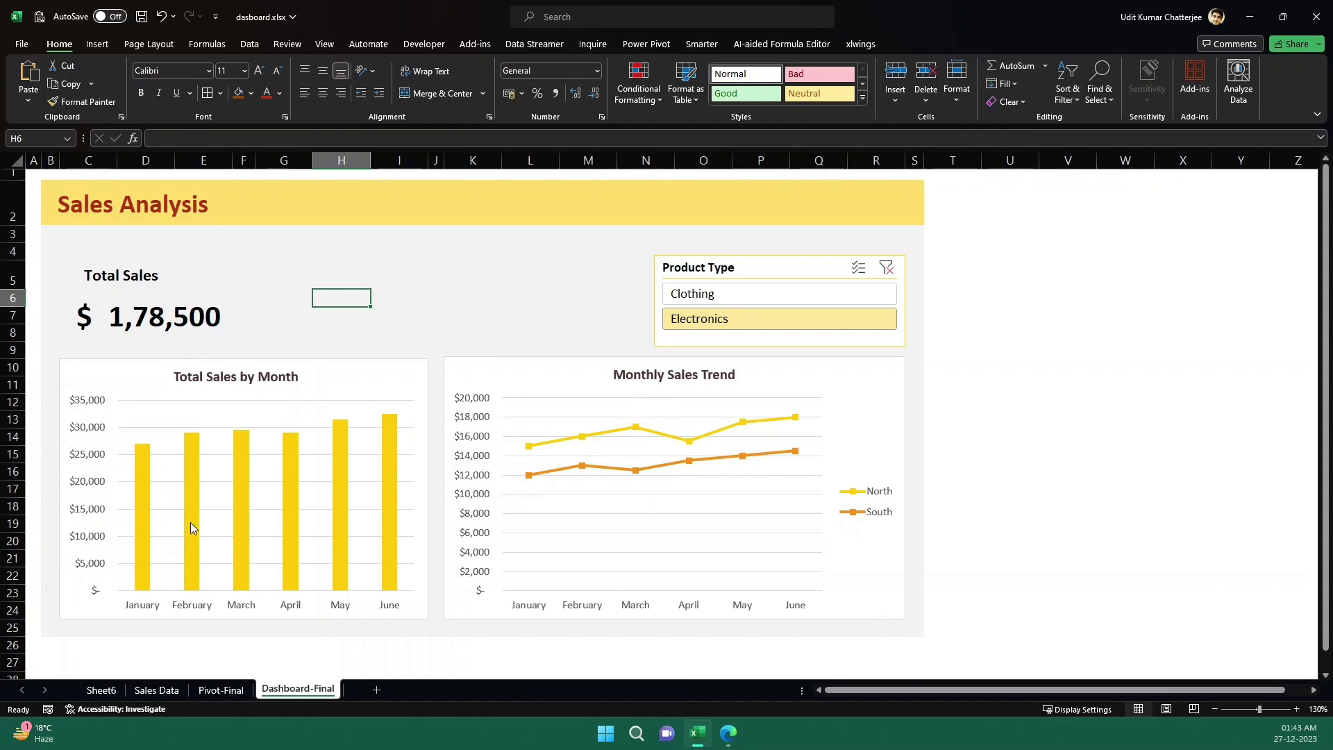
pyautogui.click(769, 294)
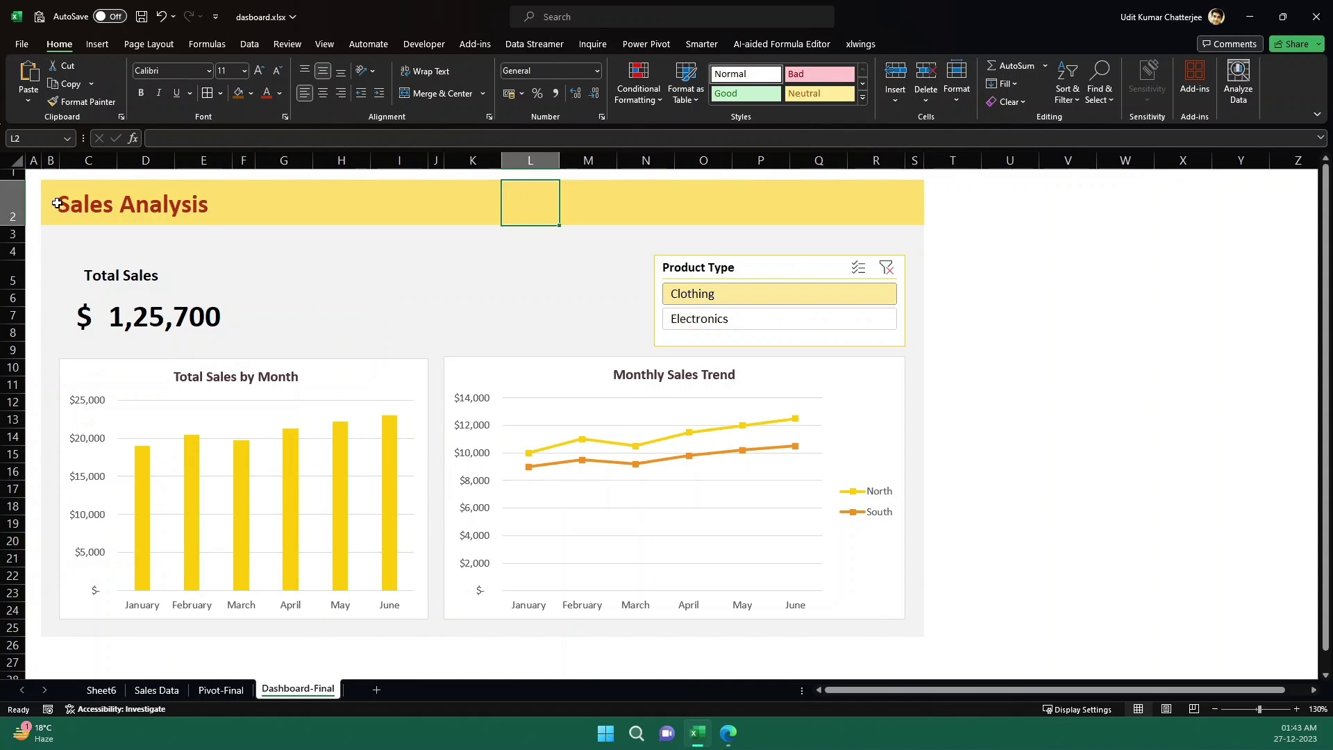
pyautogui.moveTo(53, 202); pyautogui.dragTo(491, 211)
pyautogui.click(136, 205)
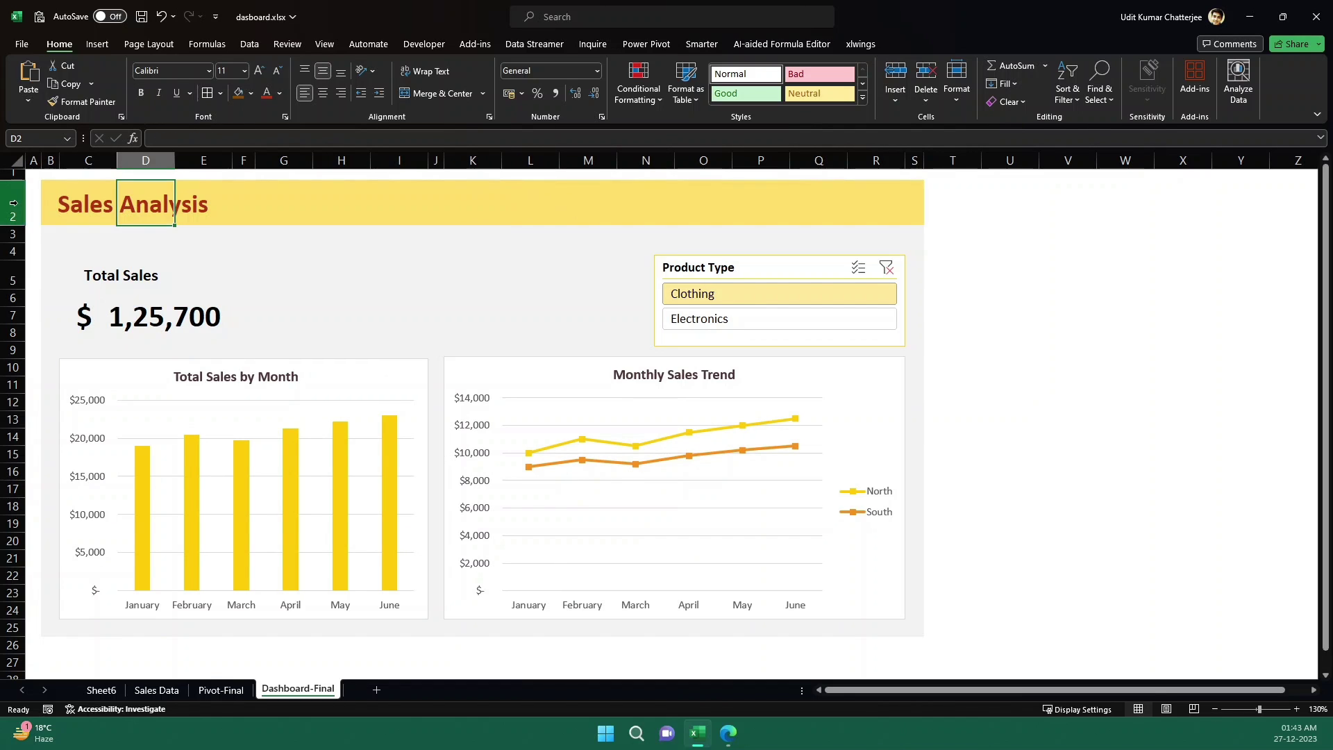
pyautogui.click(62, 202)
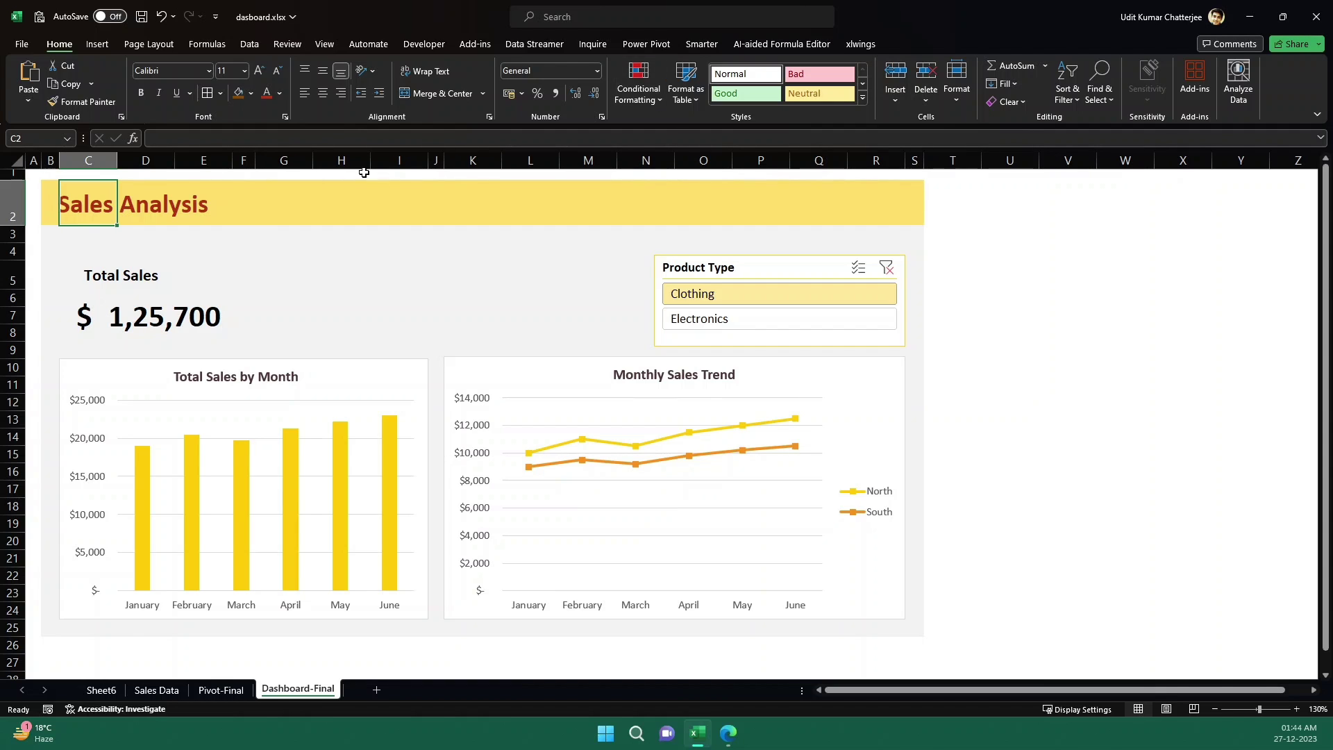
pyautogui.click(52, 203)
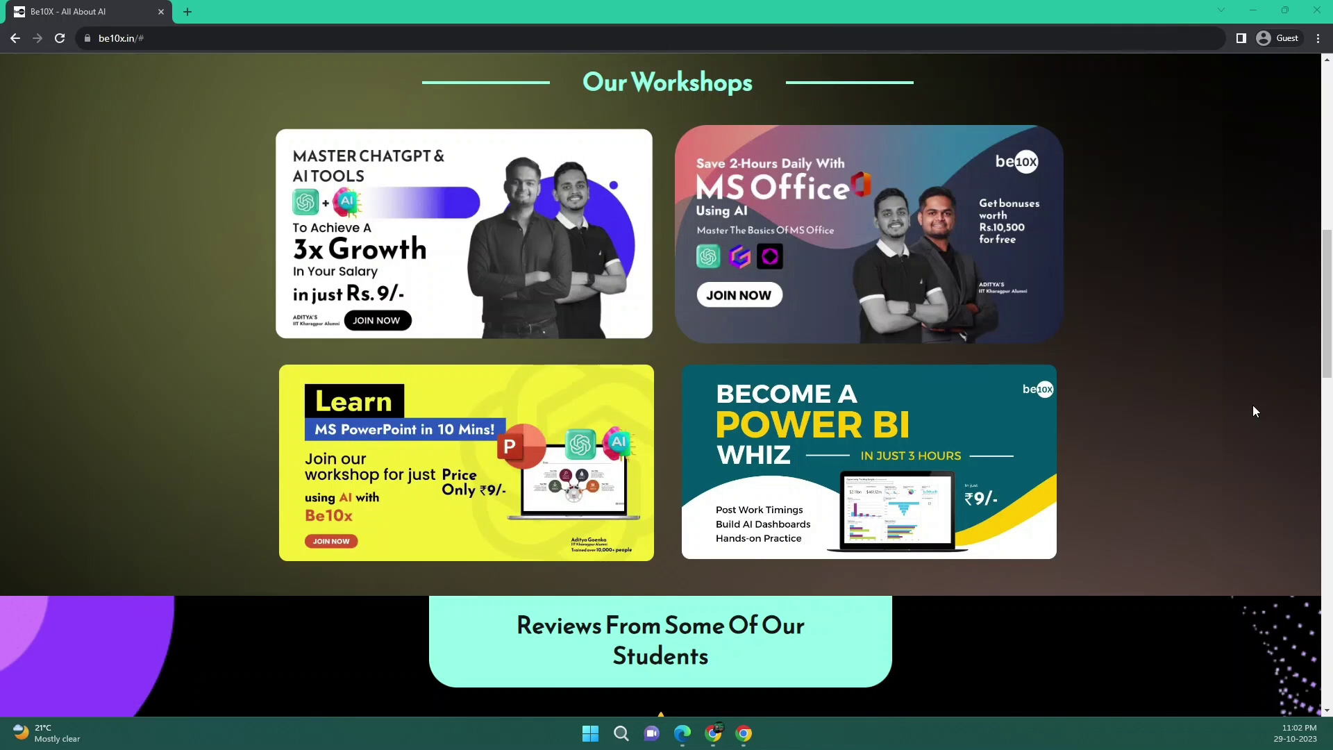
# Scroll the be10x.in page to the Our Workshops section with its four offers.
pyautogui.scroll(-4, 1252, 405)
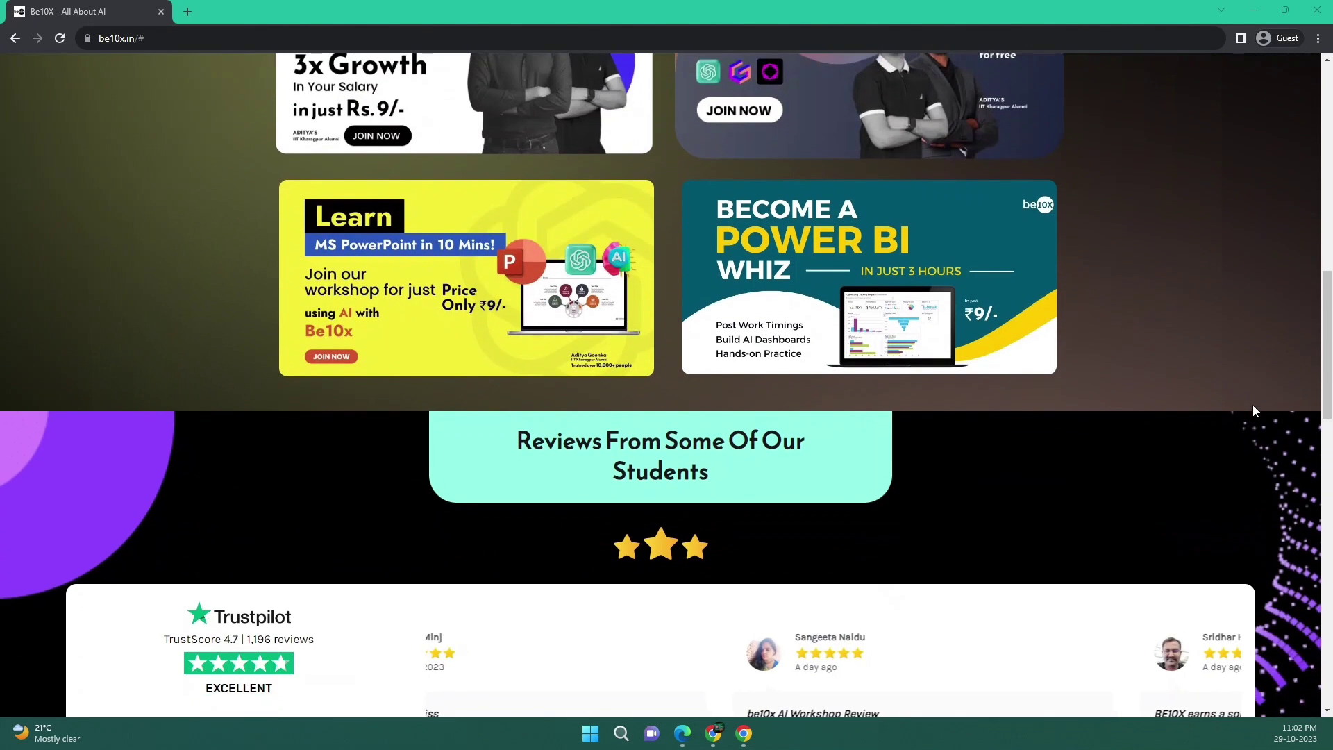
pyautogui.scroll(3, 1252, 406)
pyautogui.scroll(3, 1254, 411)
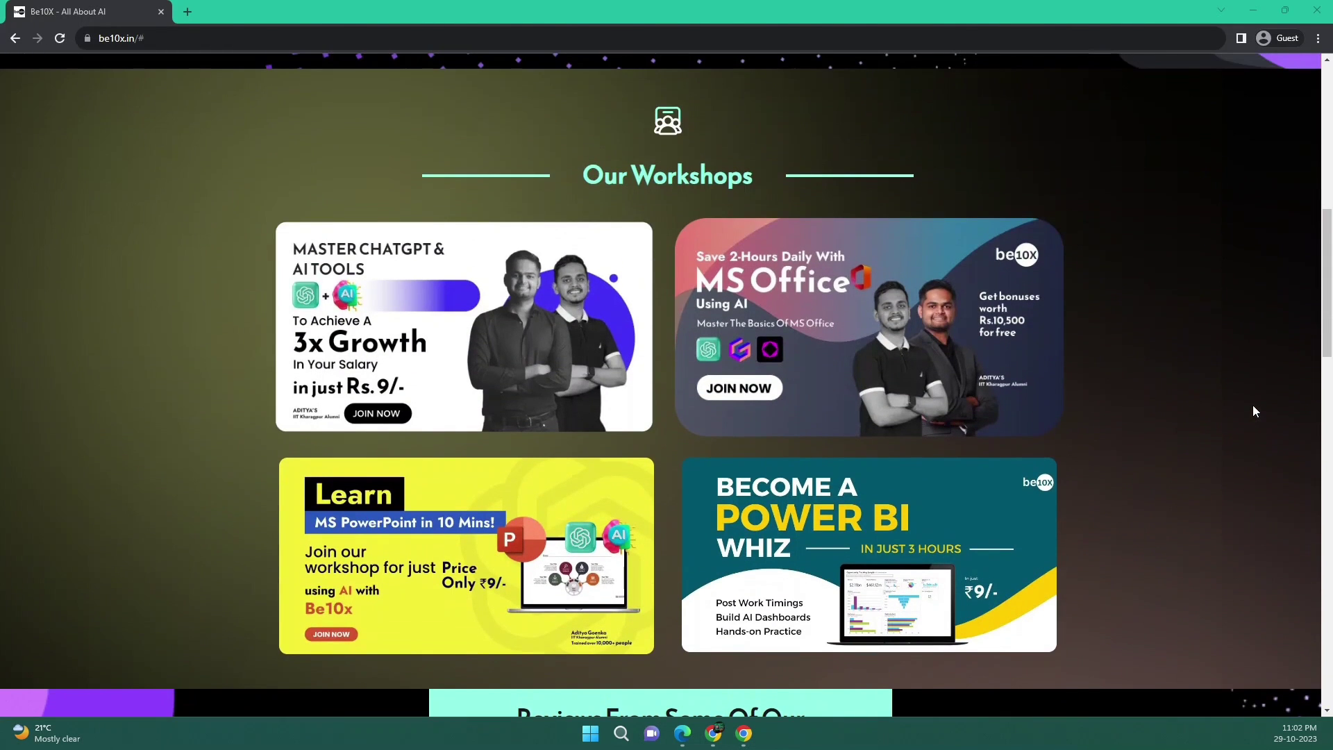